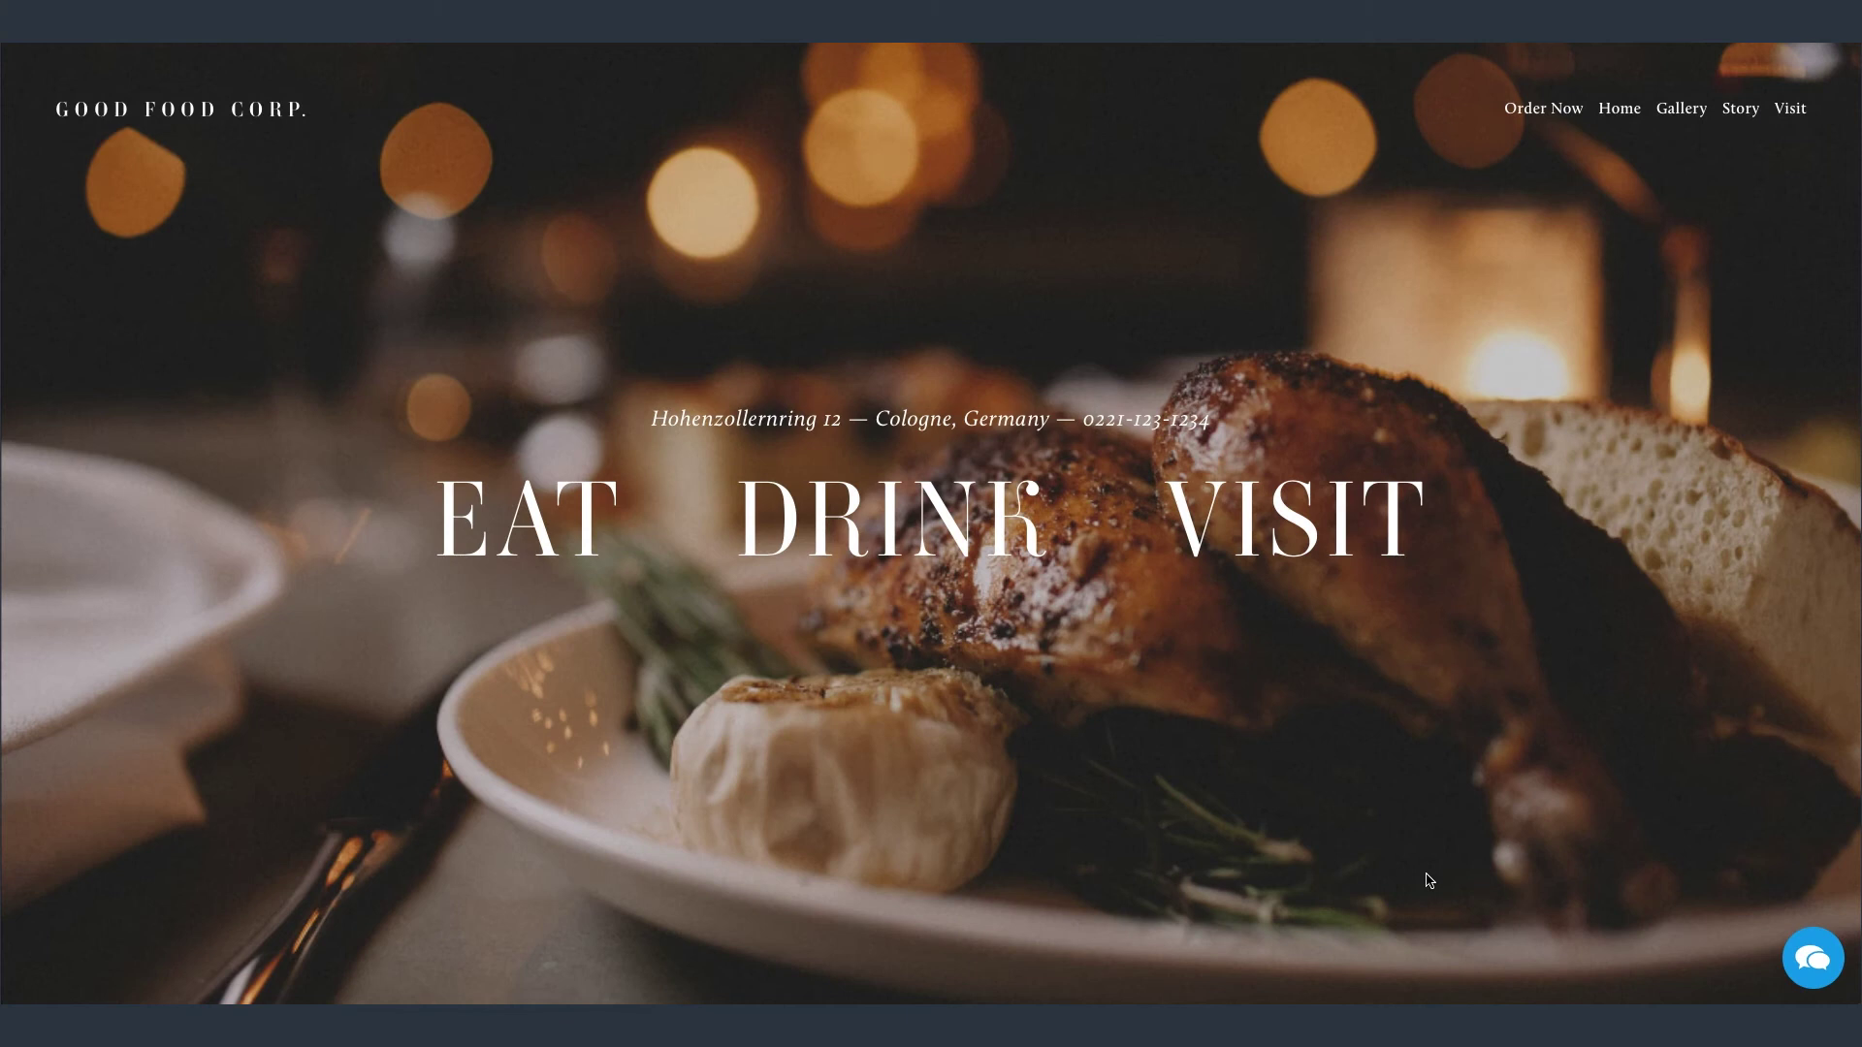
Open the Good Food Corp. site's chat window past the table-booking prompt to view the current widget.
left_click(1793, 962)
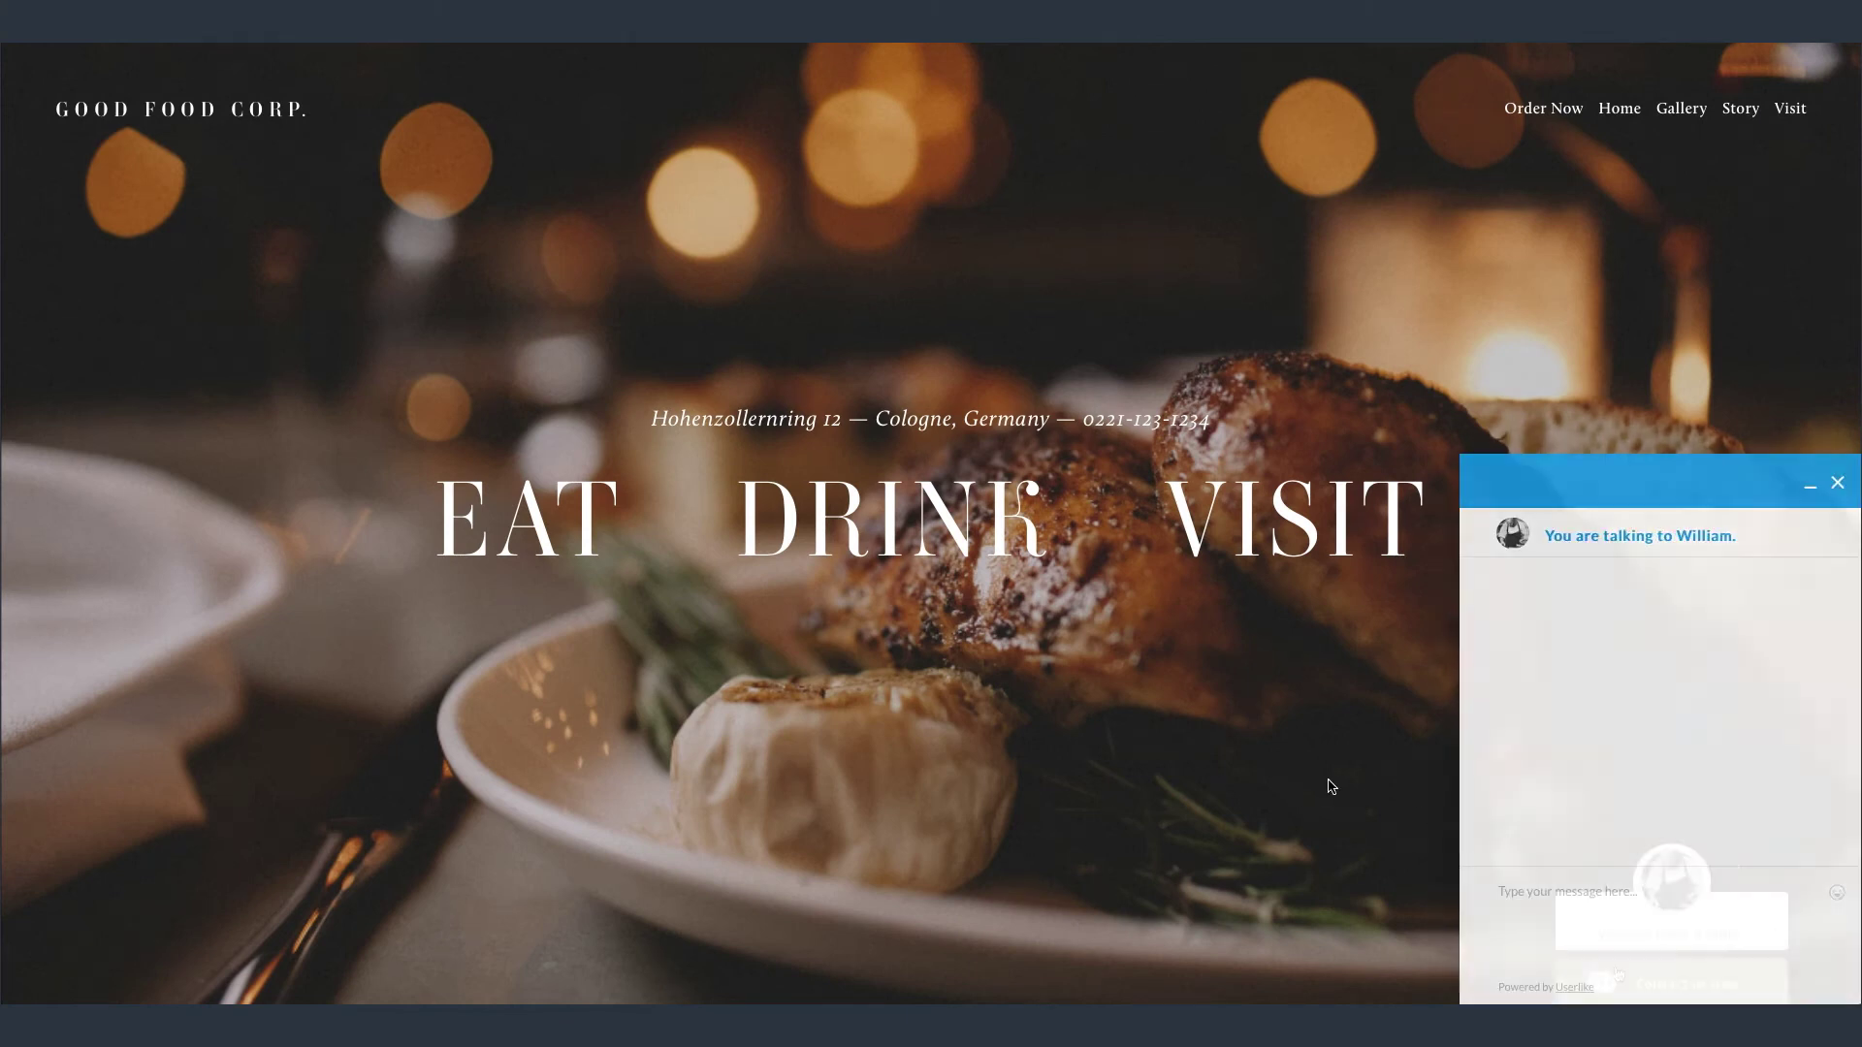
left_click(1617, 975)
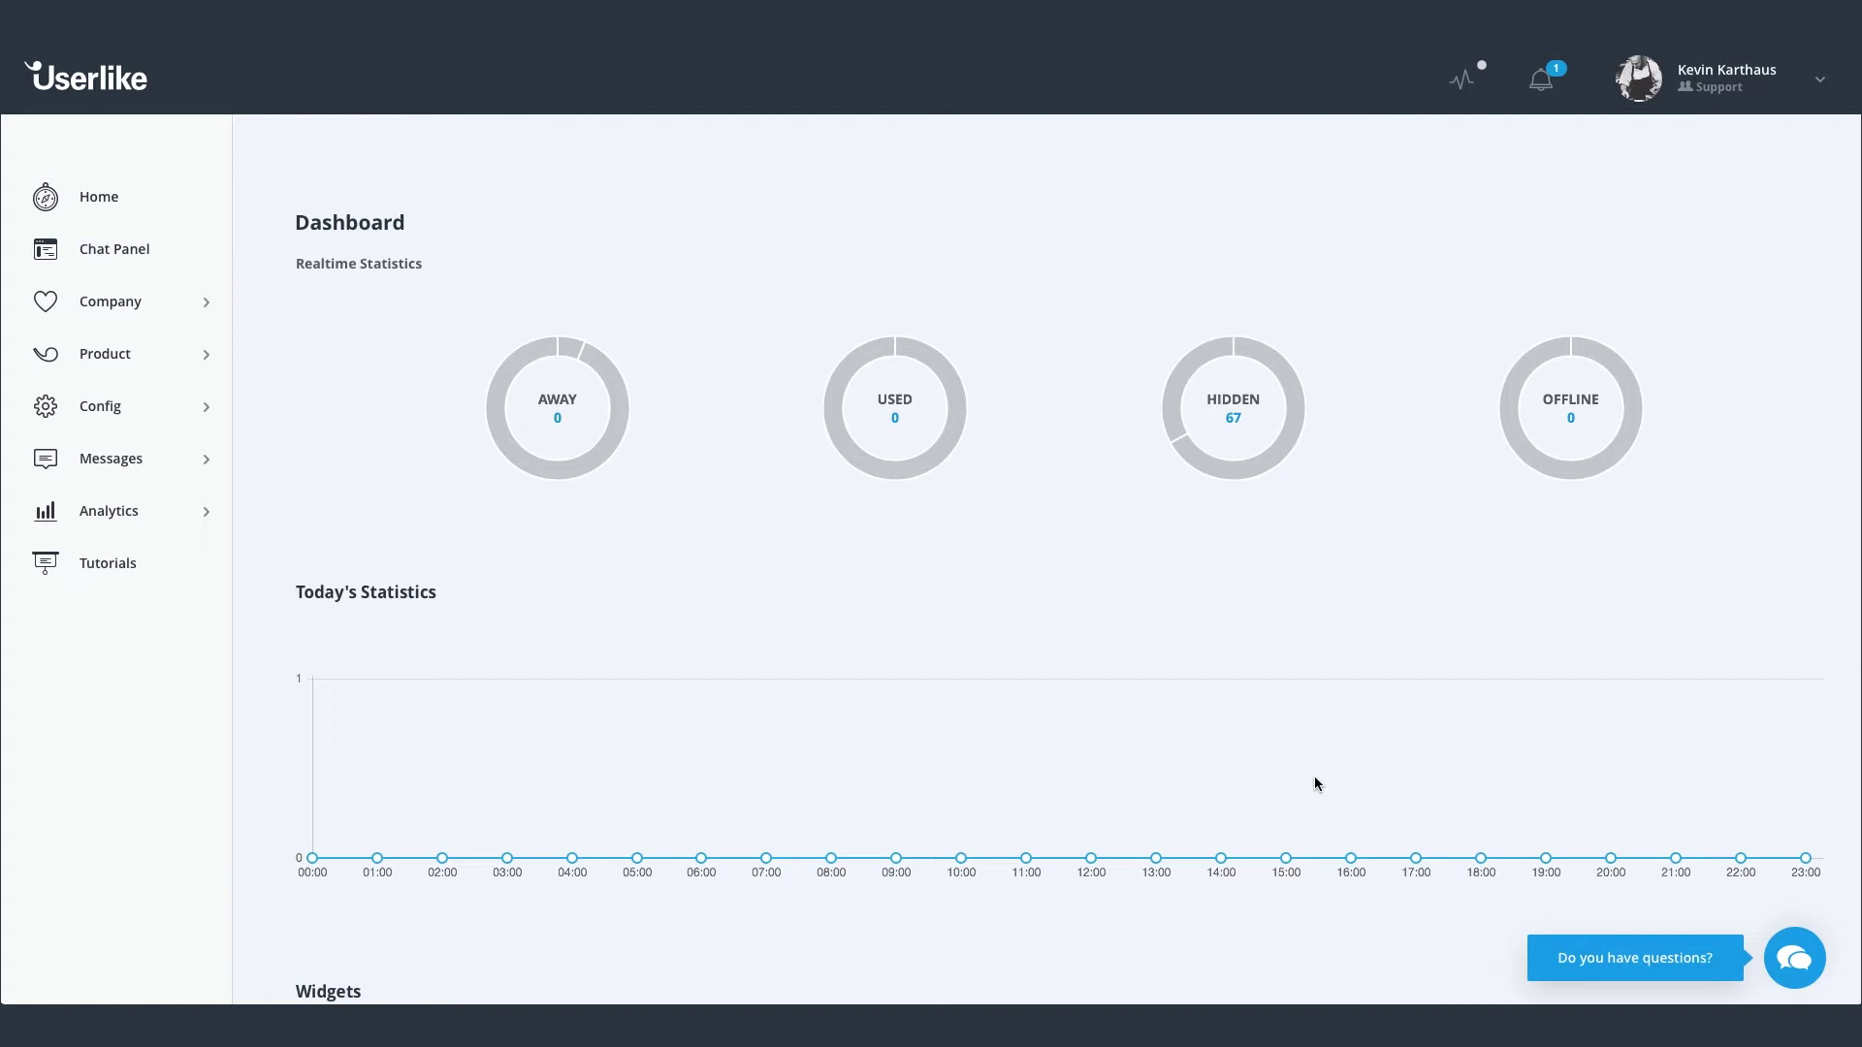
Go to Config > Widgets and open the Good Food Corp. widget in the Widget Editor.
left_click(88, 409)
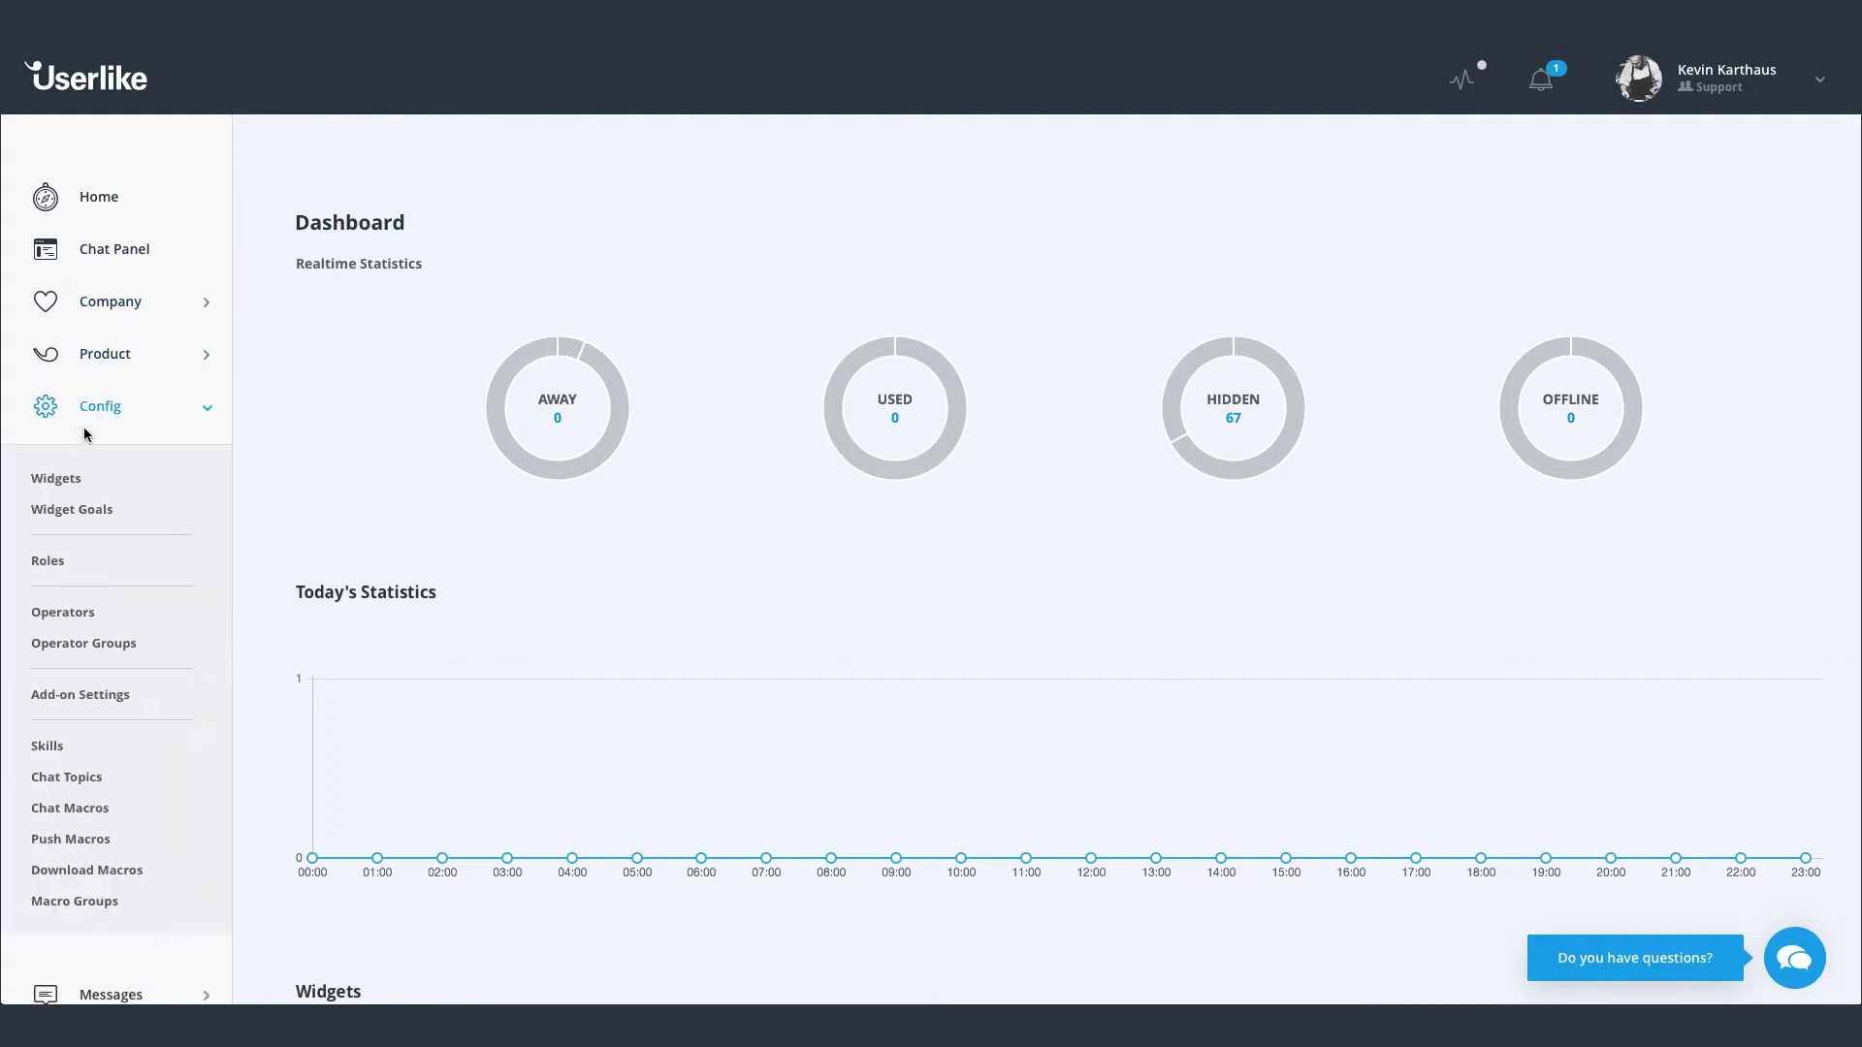
left_click(75, 482)
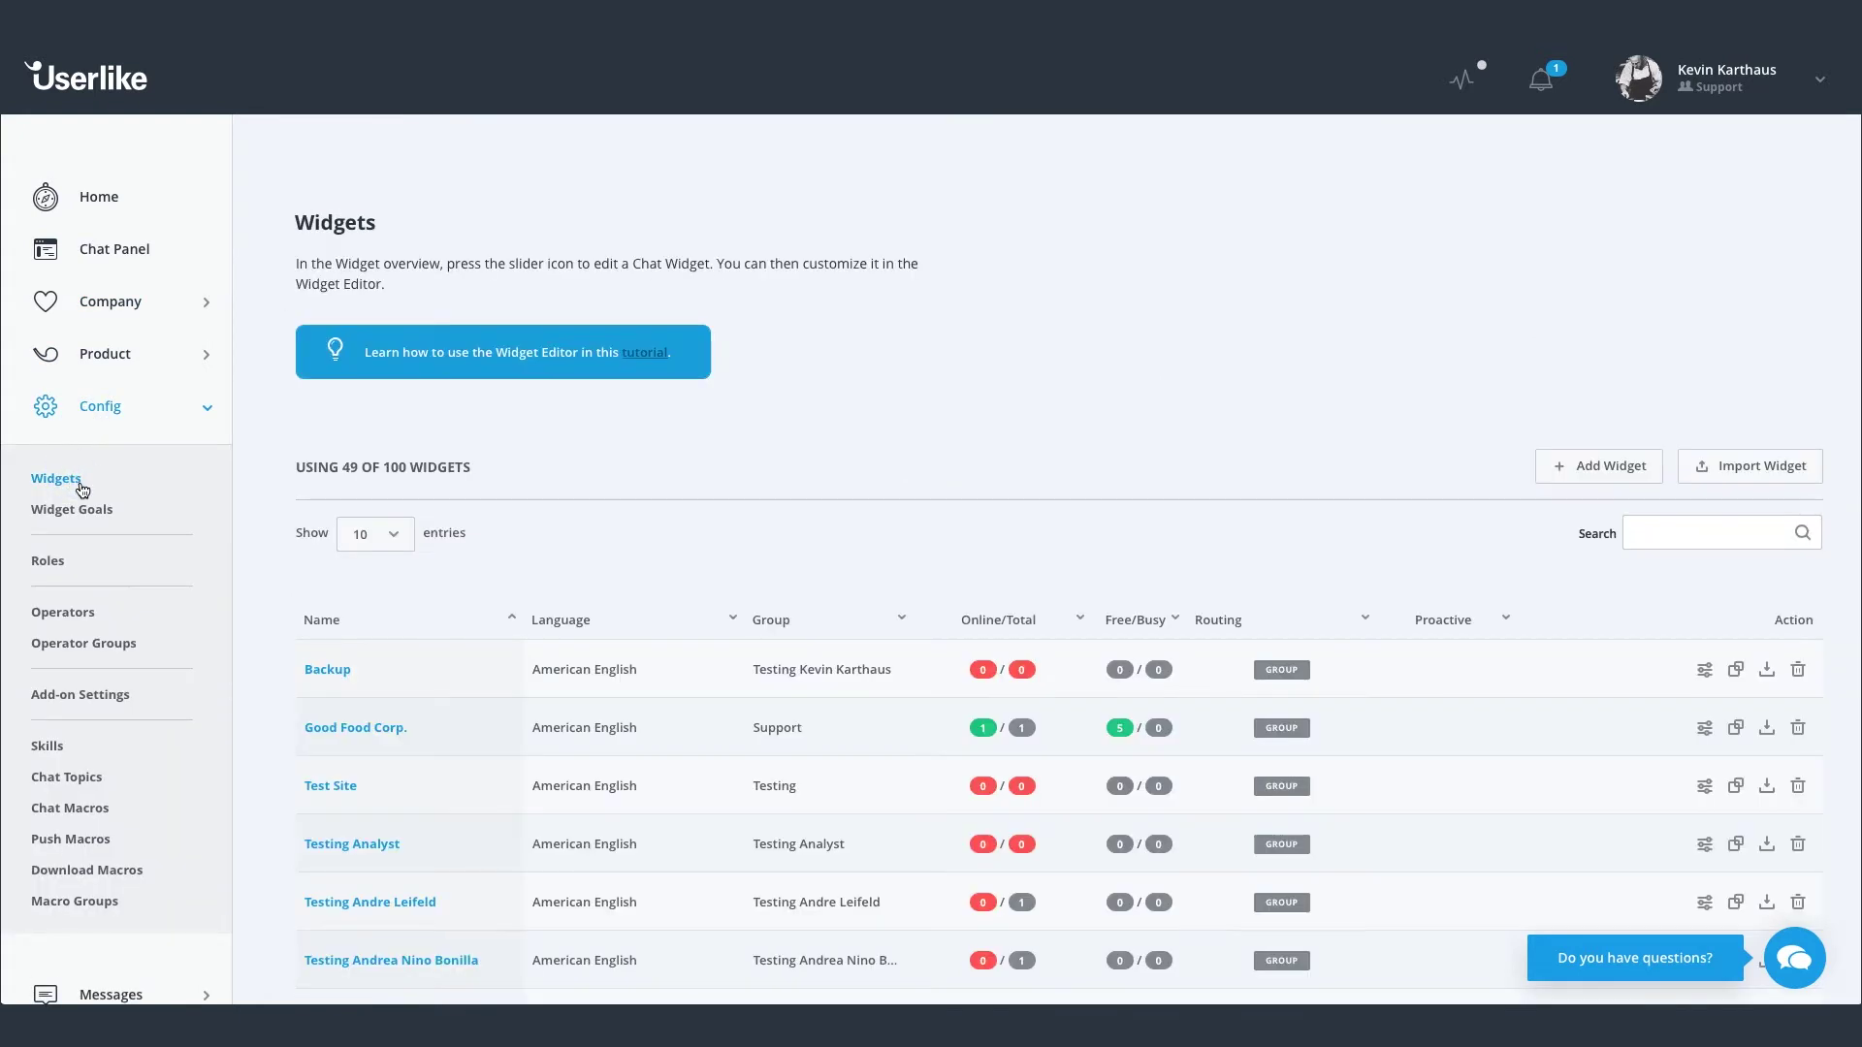
left_click(340, 731)
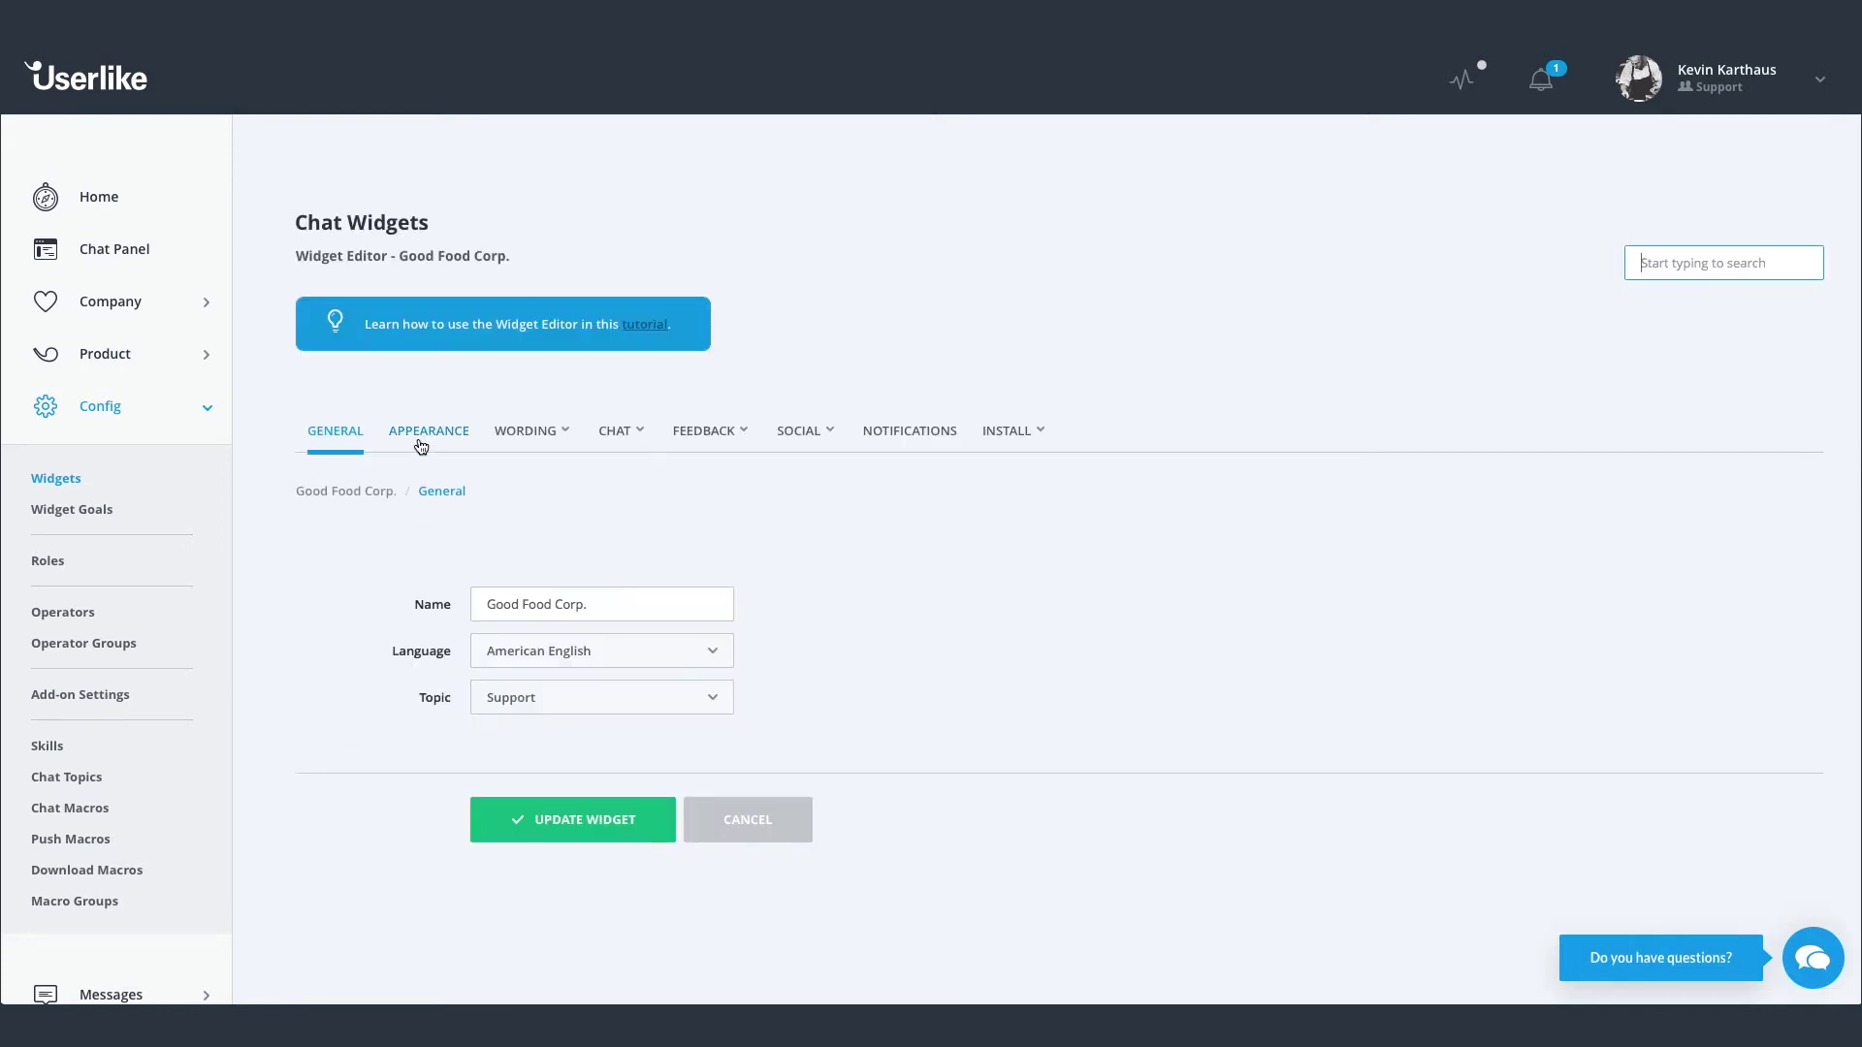
Switch to the Appearance tab and step the Preview Mode through the widget screens.
left_click(419, 441)
scroll(807, 593, "down", 2)
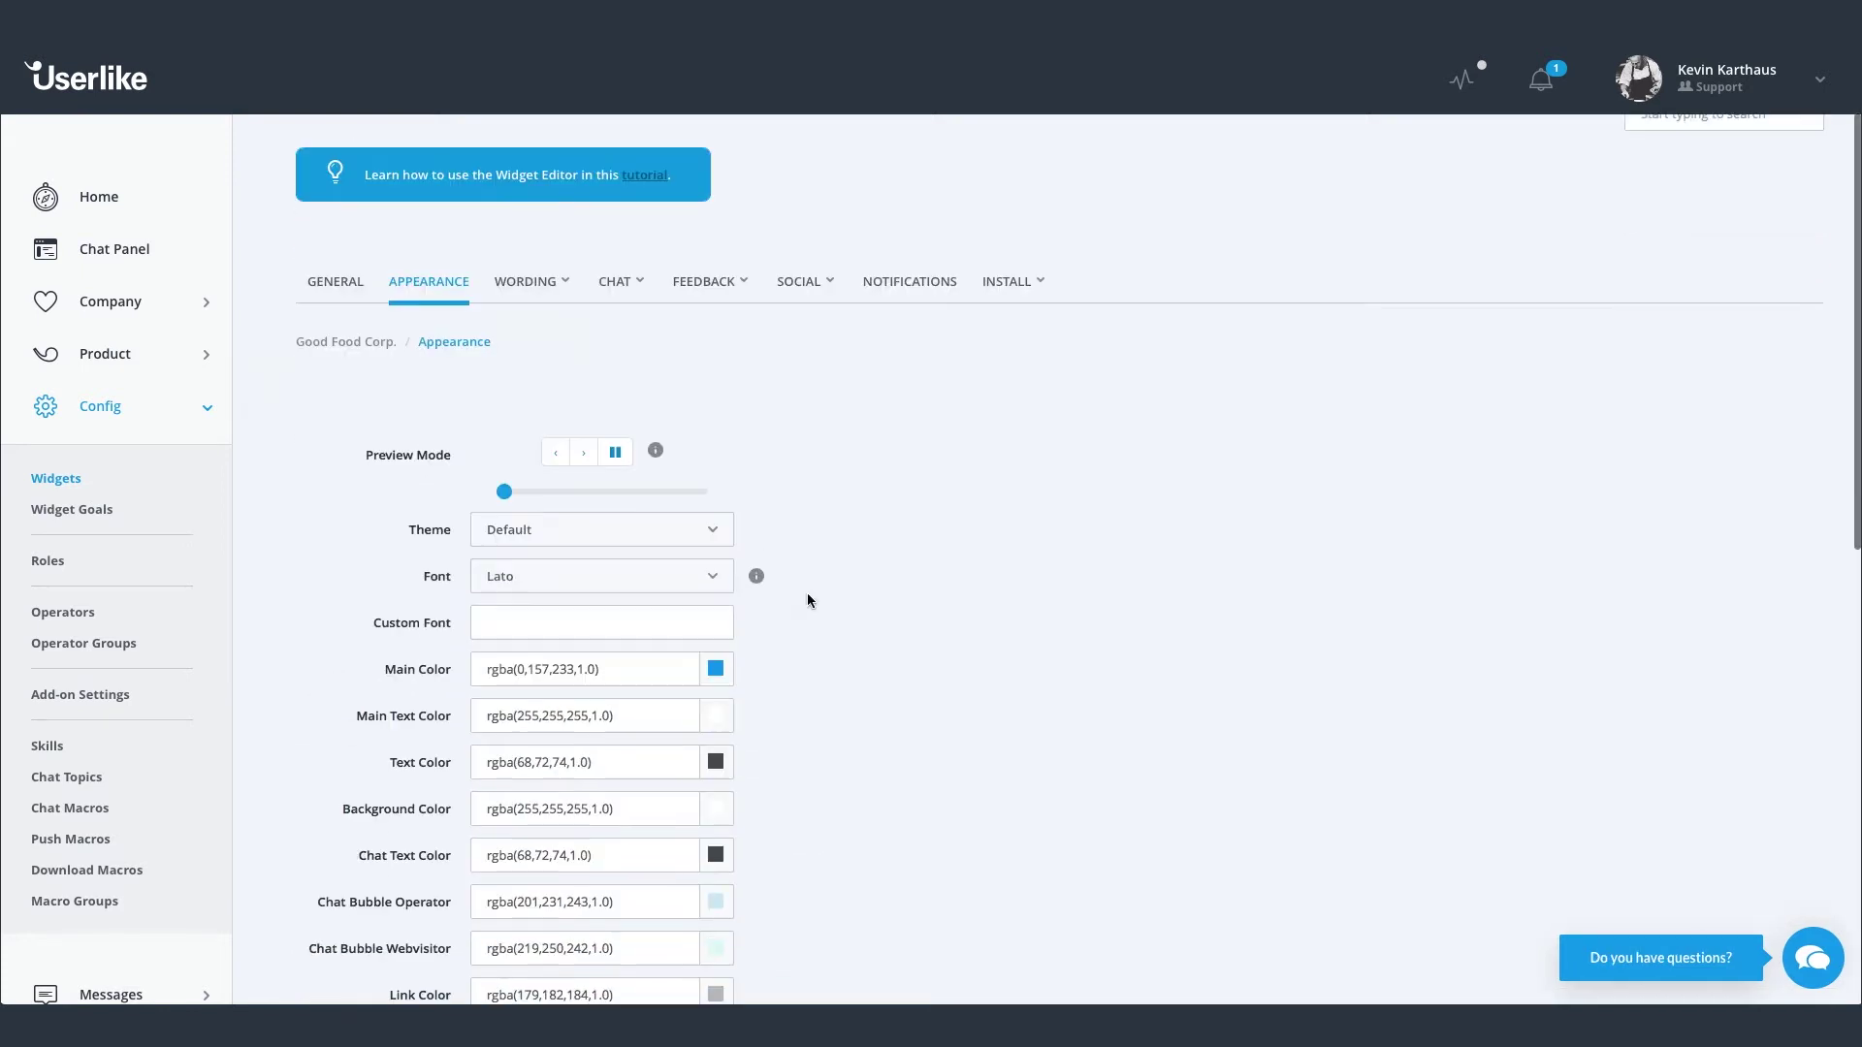
scroll(807, 592, "down", 3)
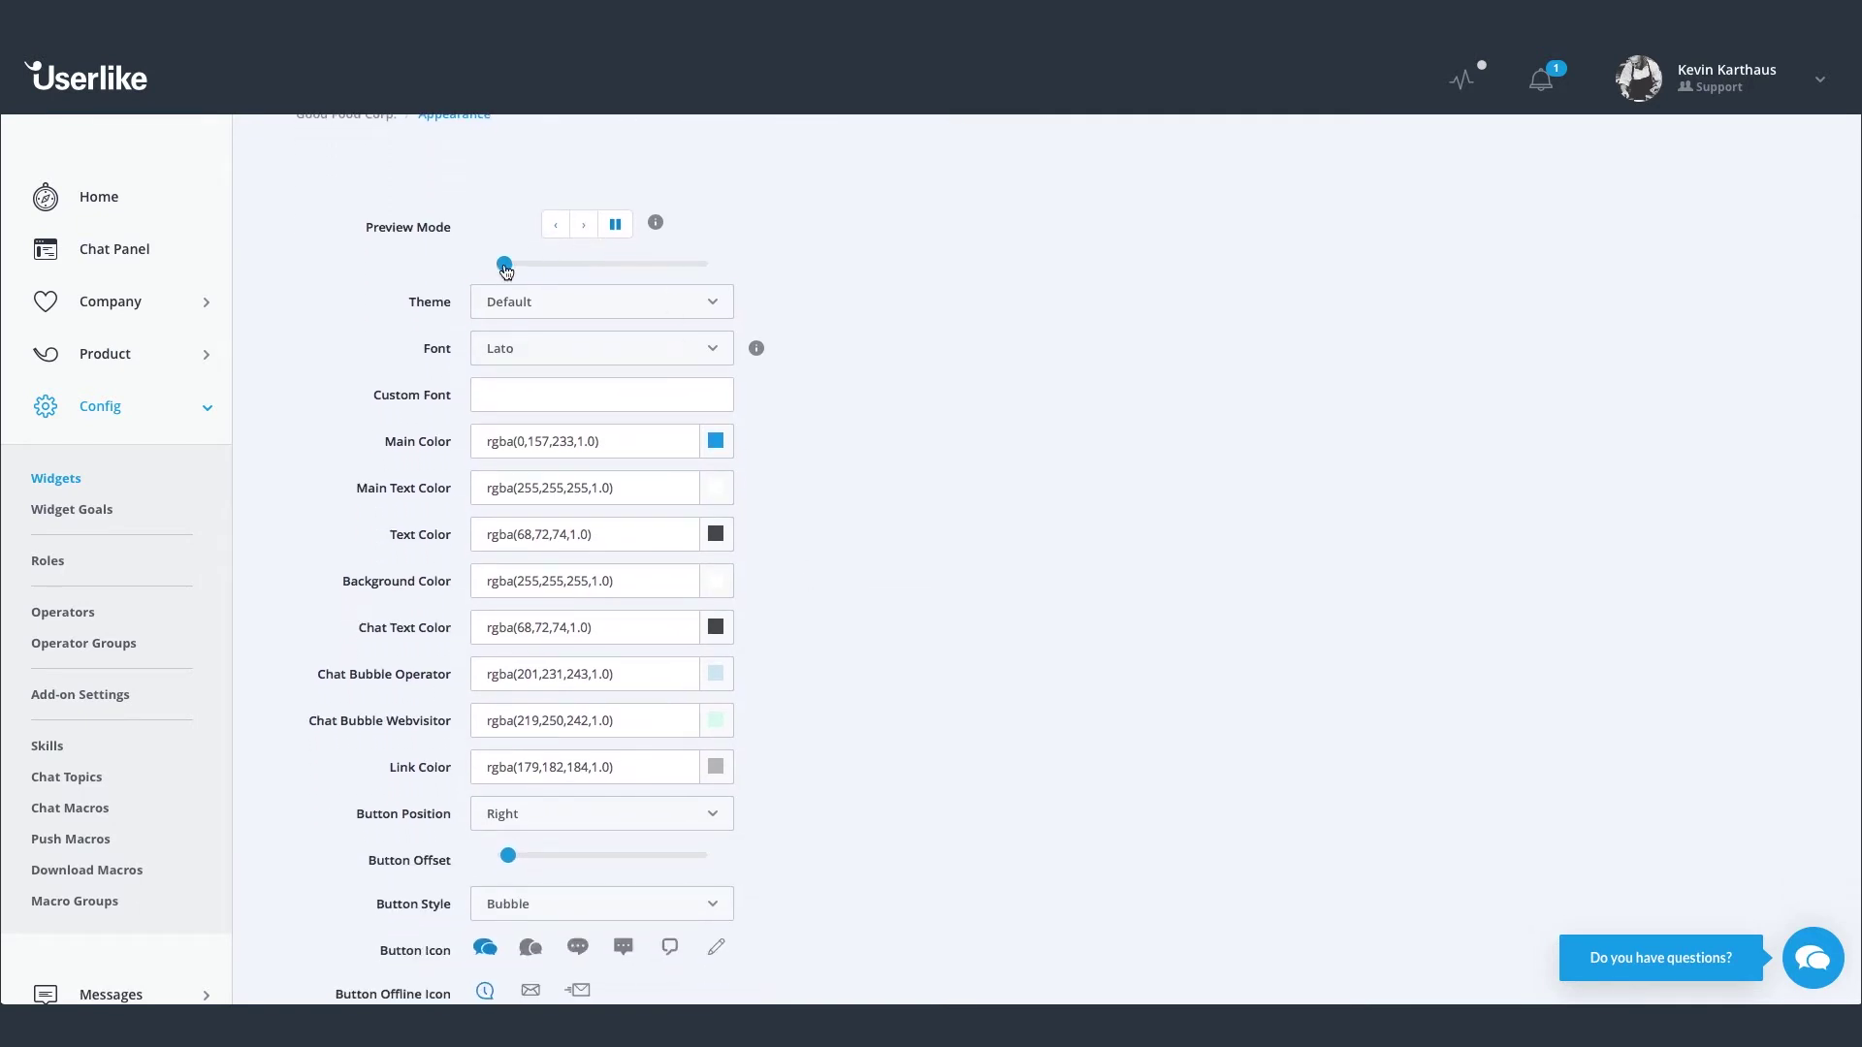
mouse_move(507, 271)
left_mouse_down()
mouse_move(572, 274)
mouse_move(507, 269)
left_mouse_up()
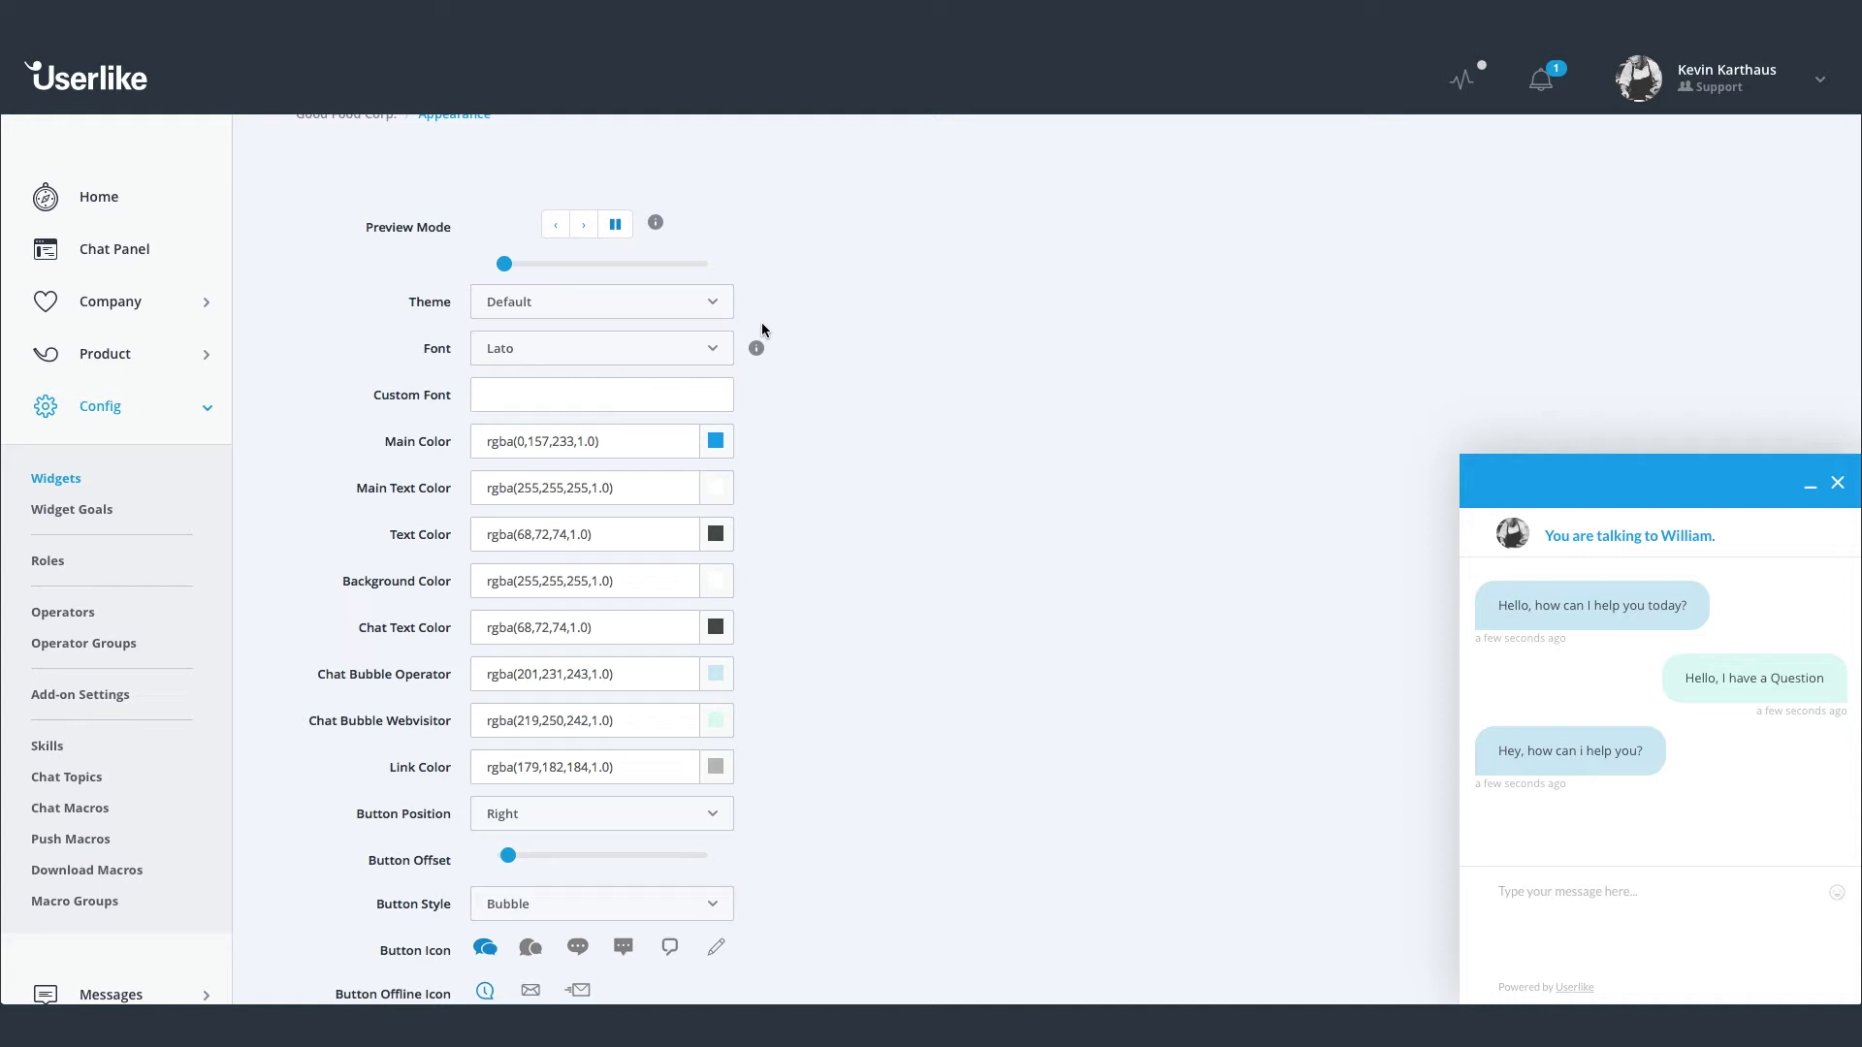
Try the Summer and Dark Knight themes, then settle on the Spring theme.
left_click(660, 302)
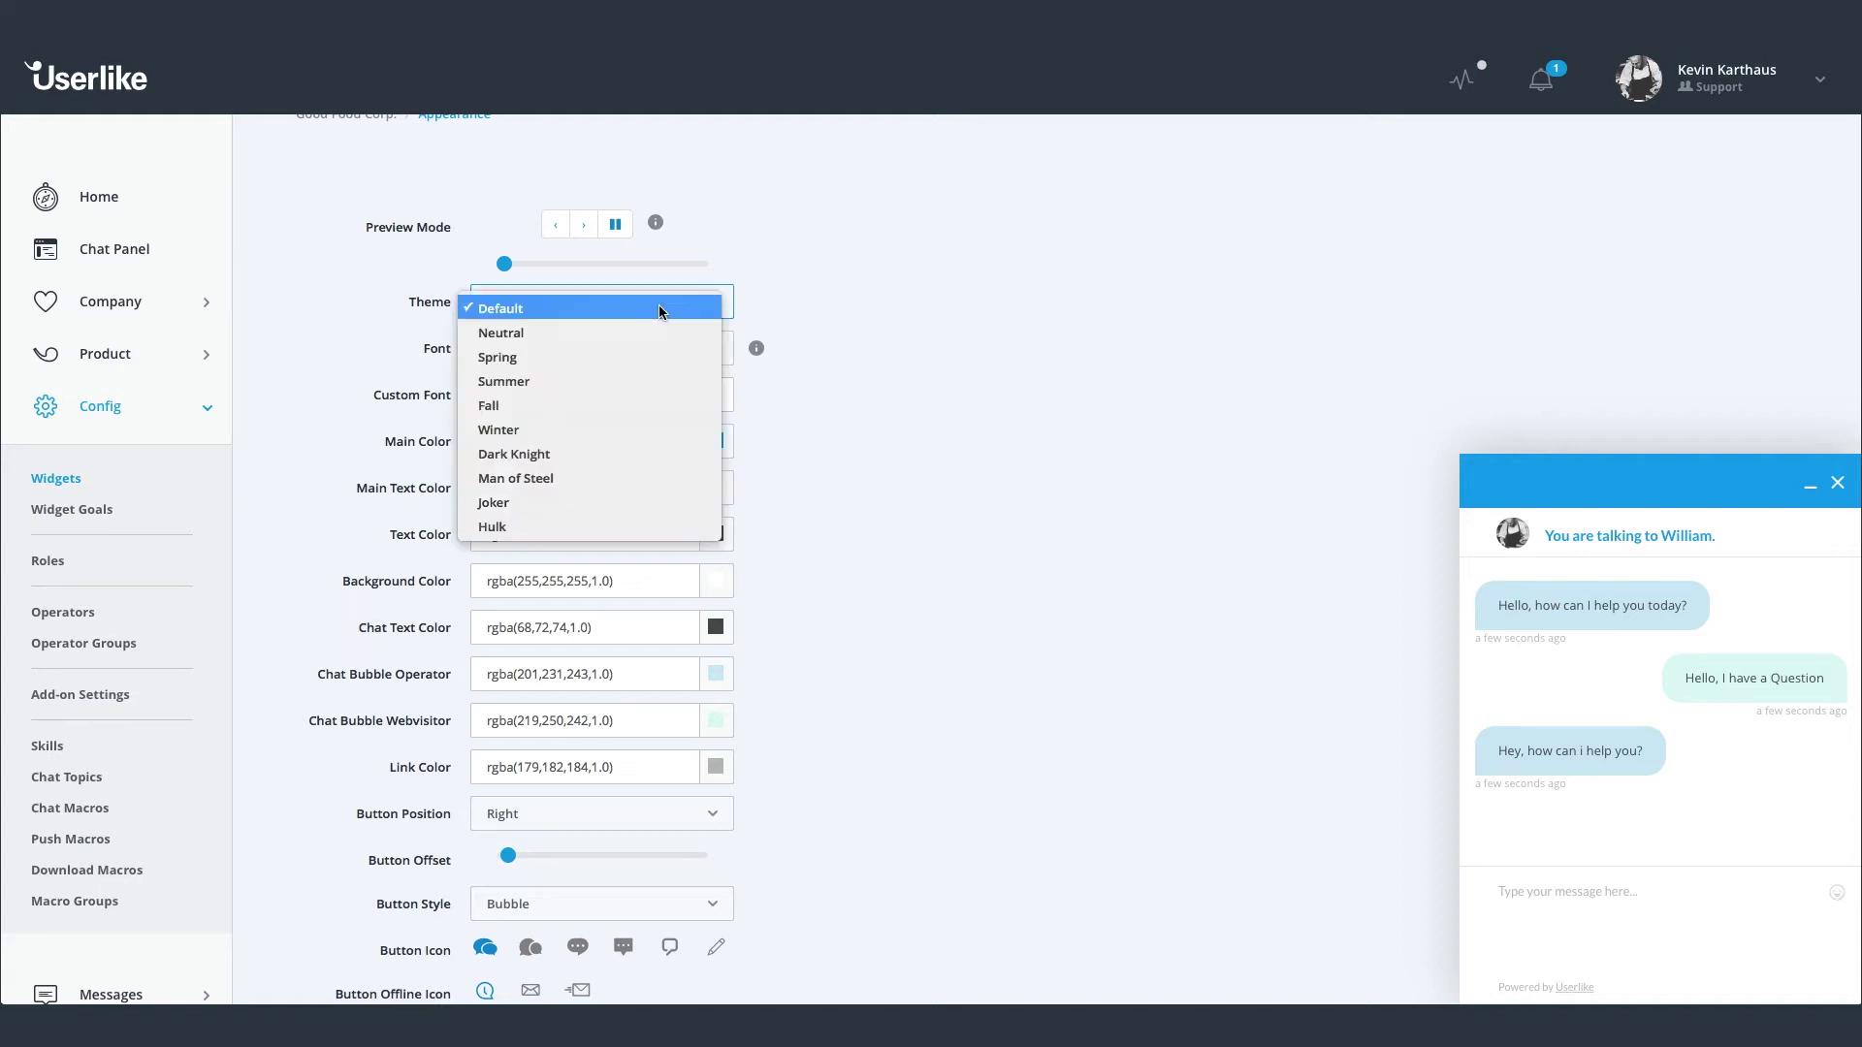
left_click(640, 381)
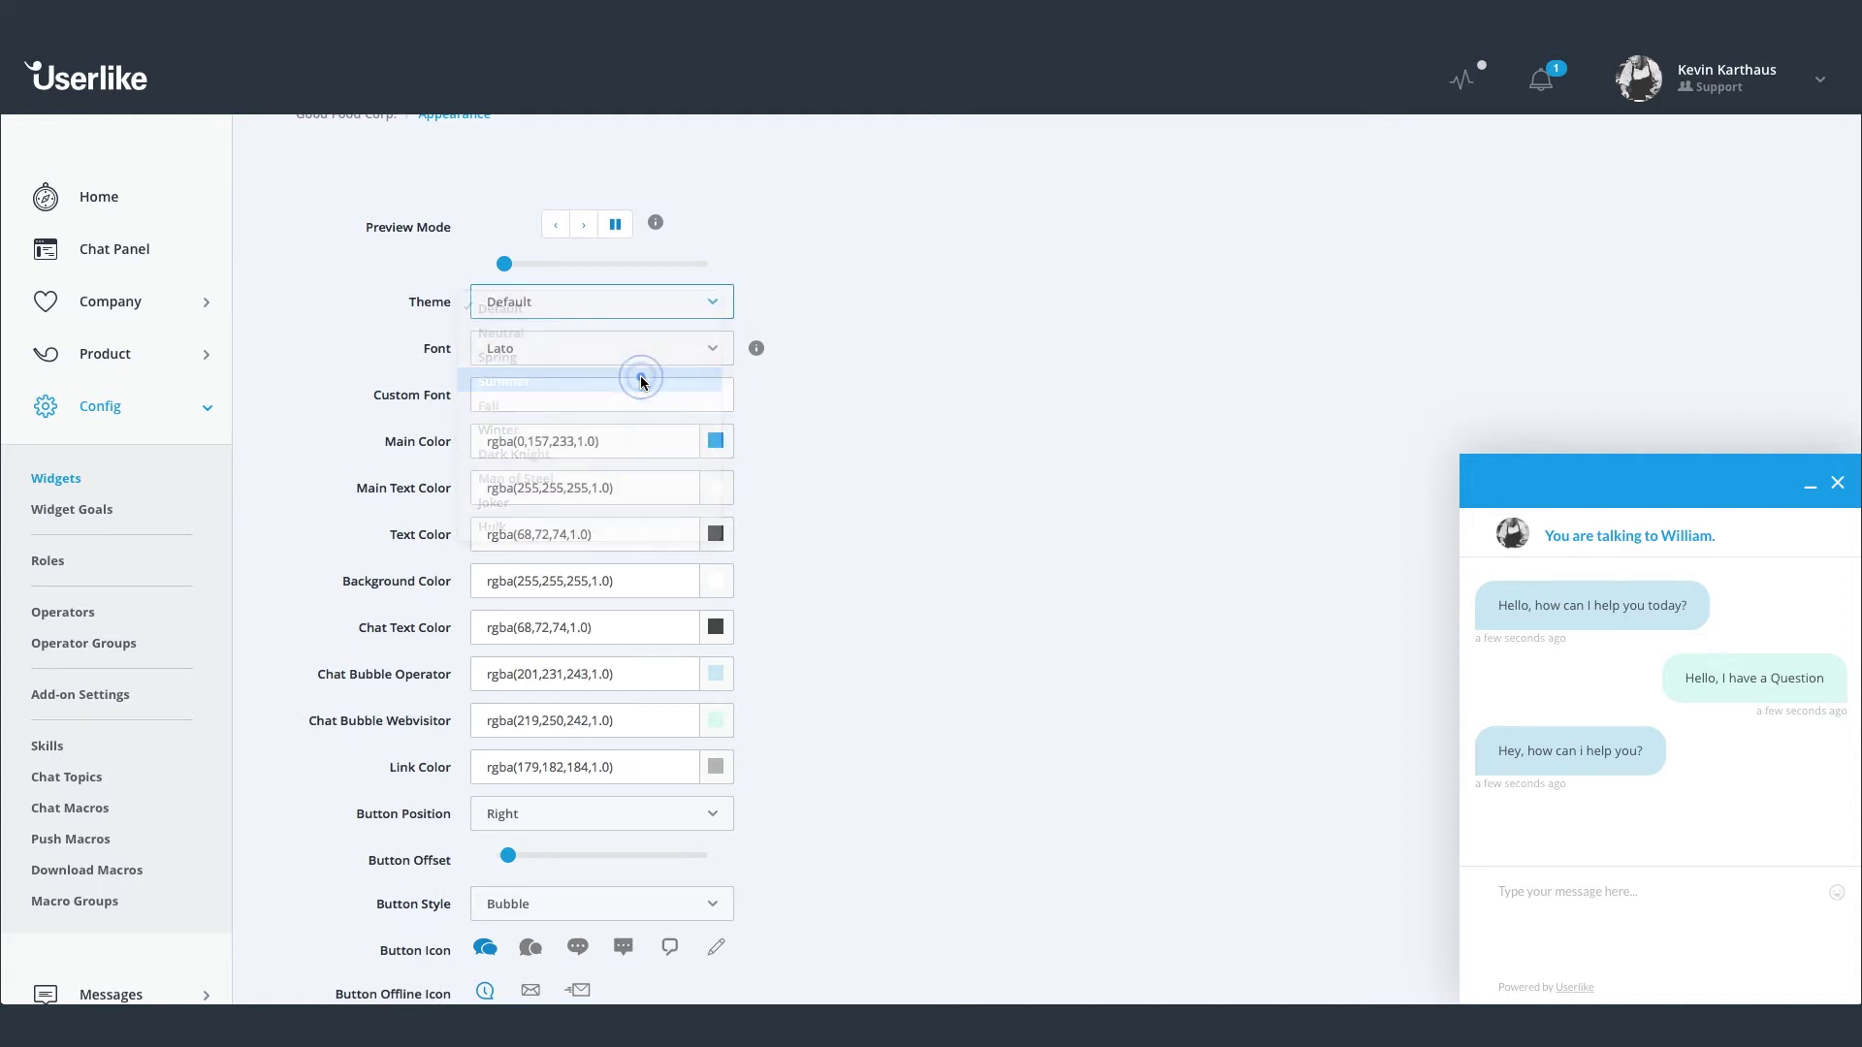
left_click(573, 308)
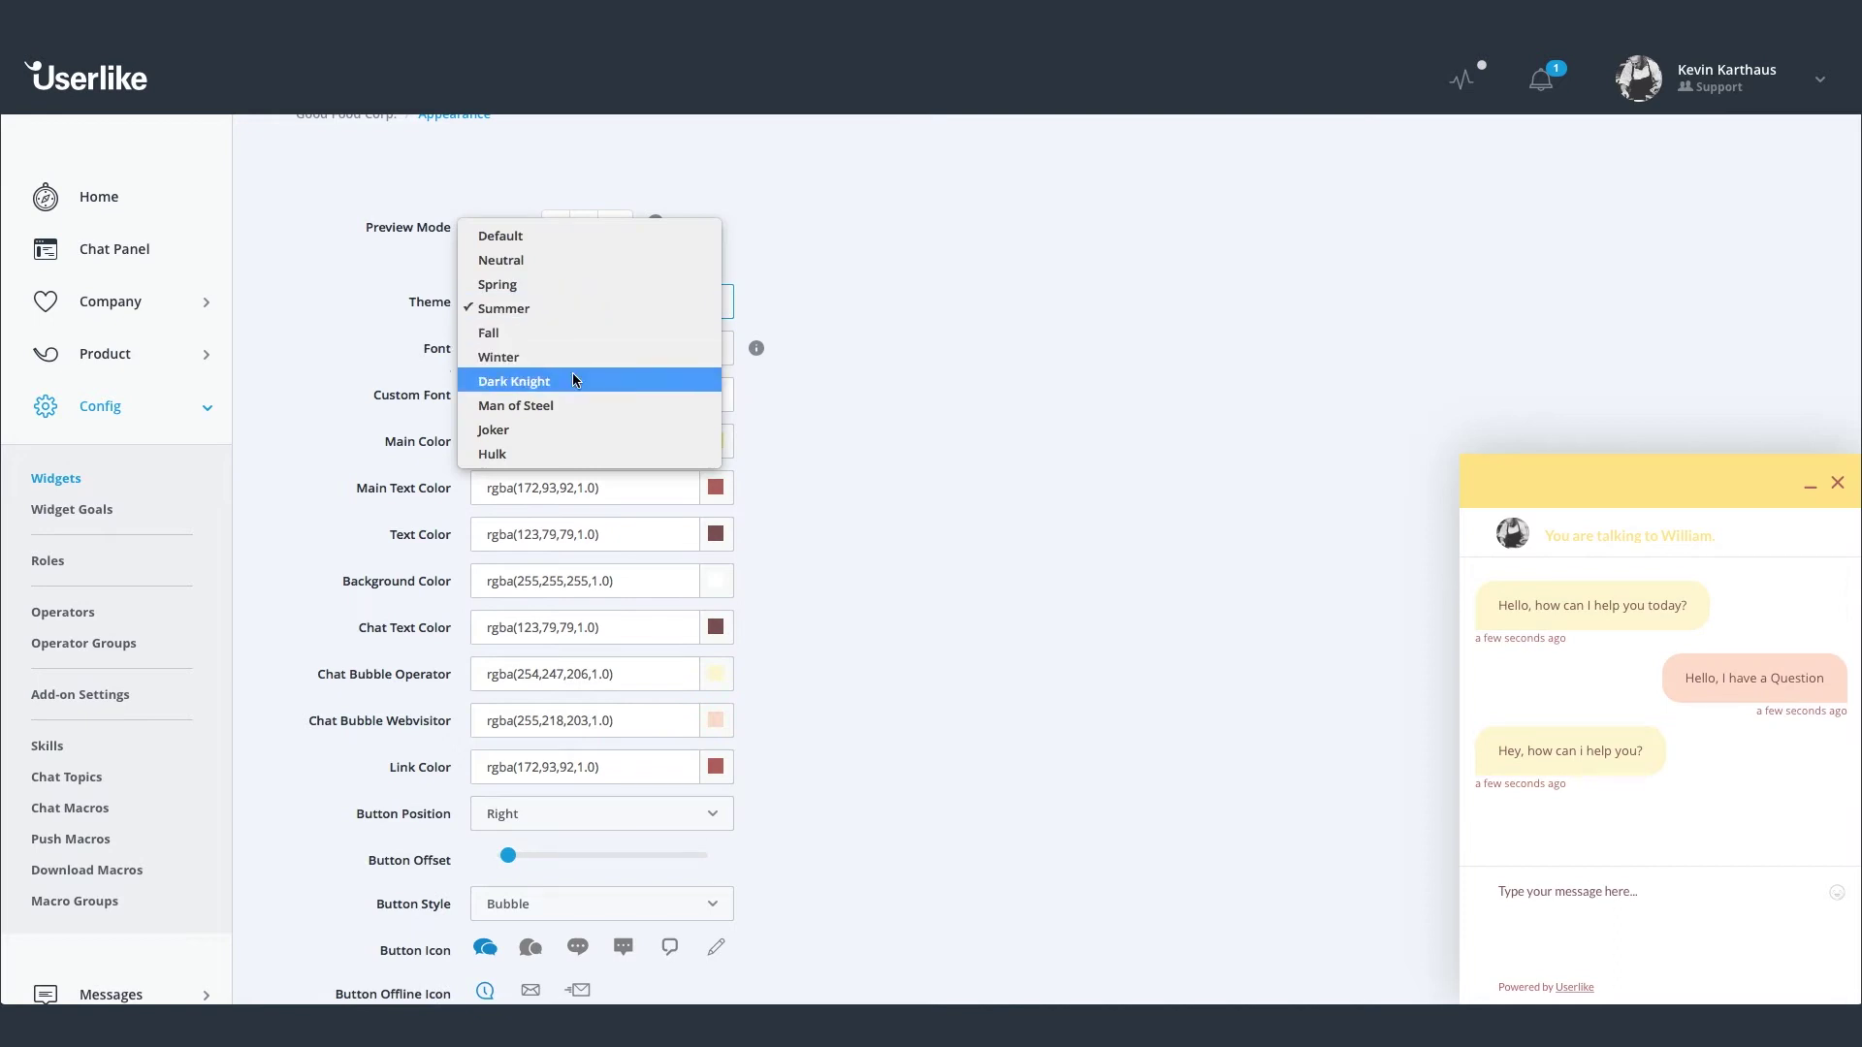
left_click(572, 374)
left_click(566, 306)
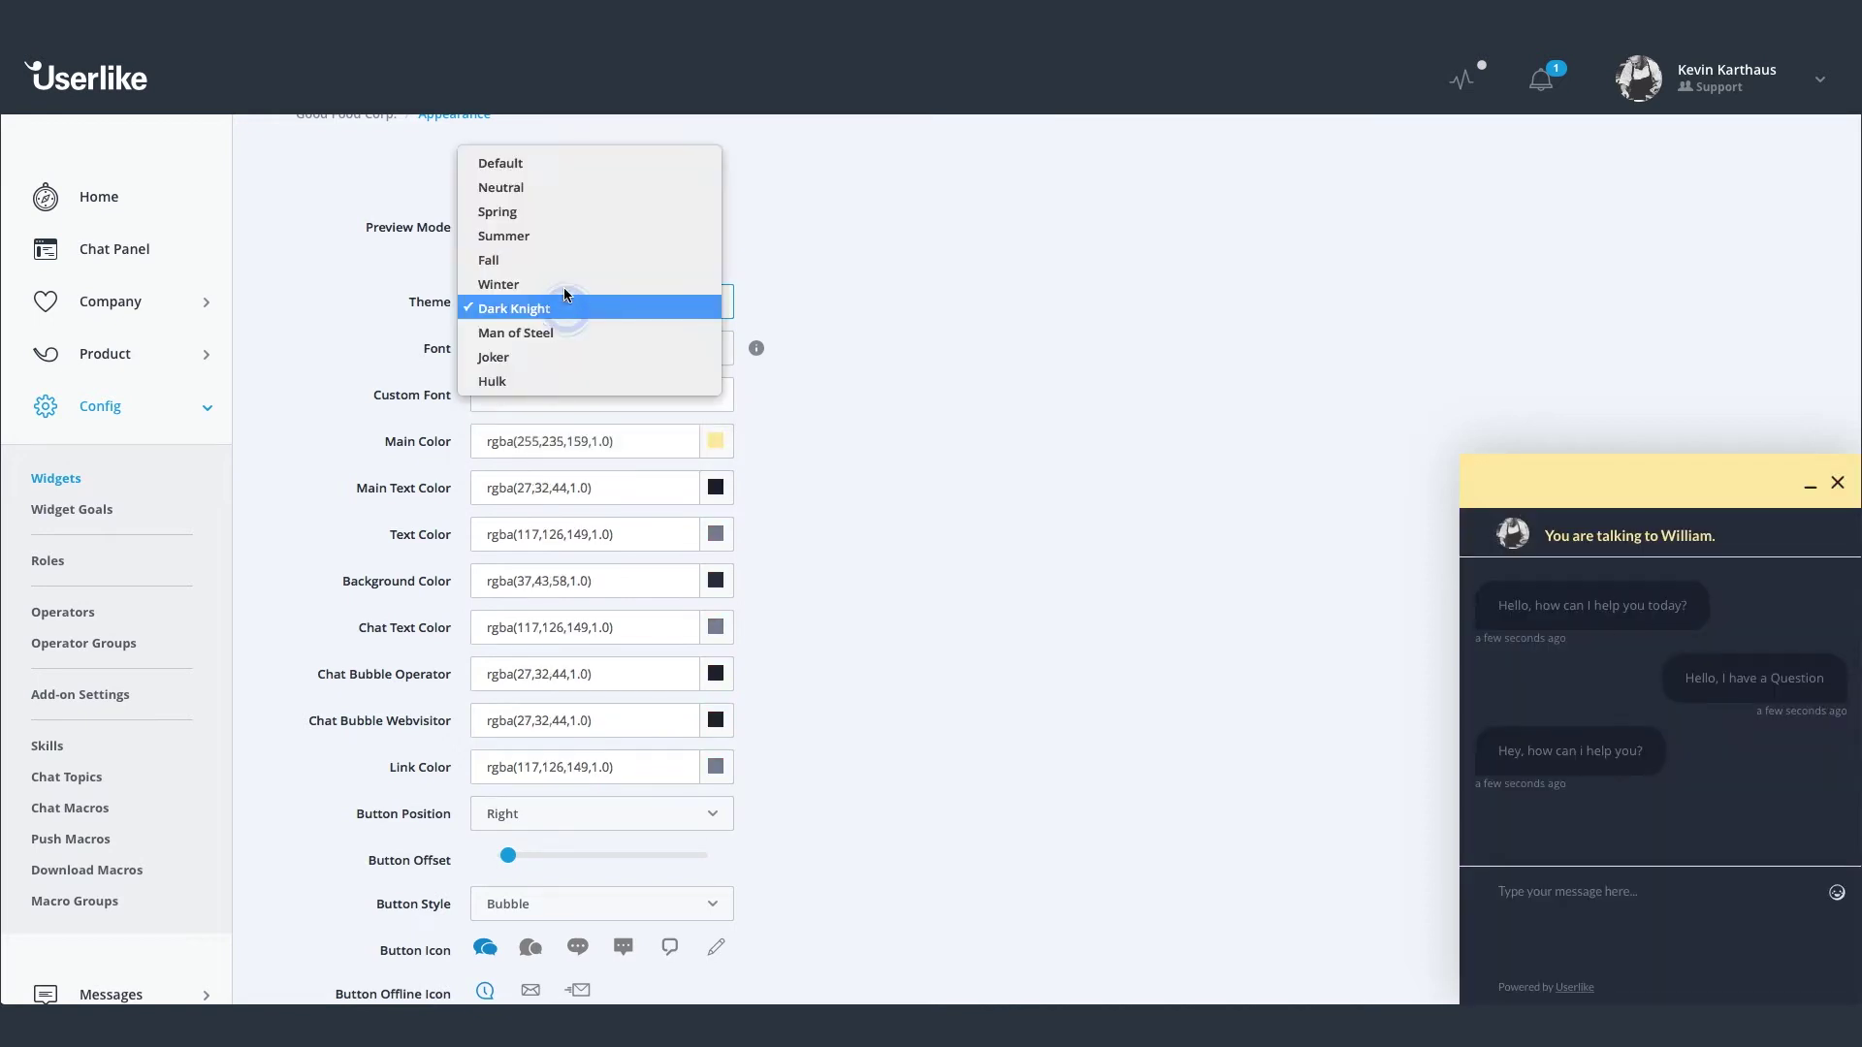
left_click(557, 211)
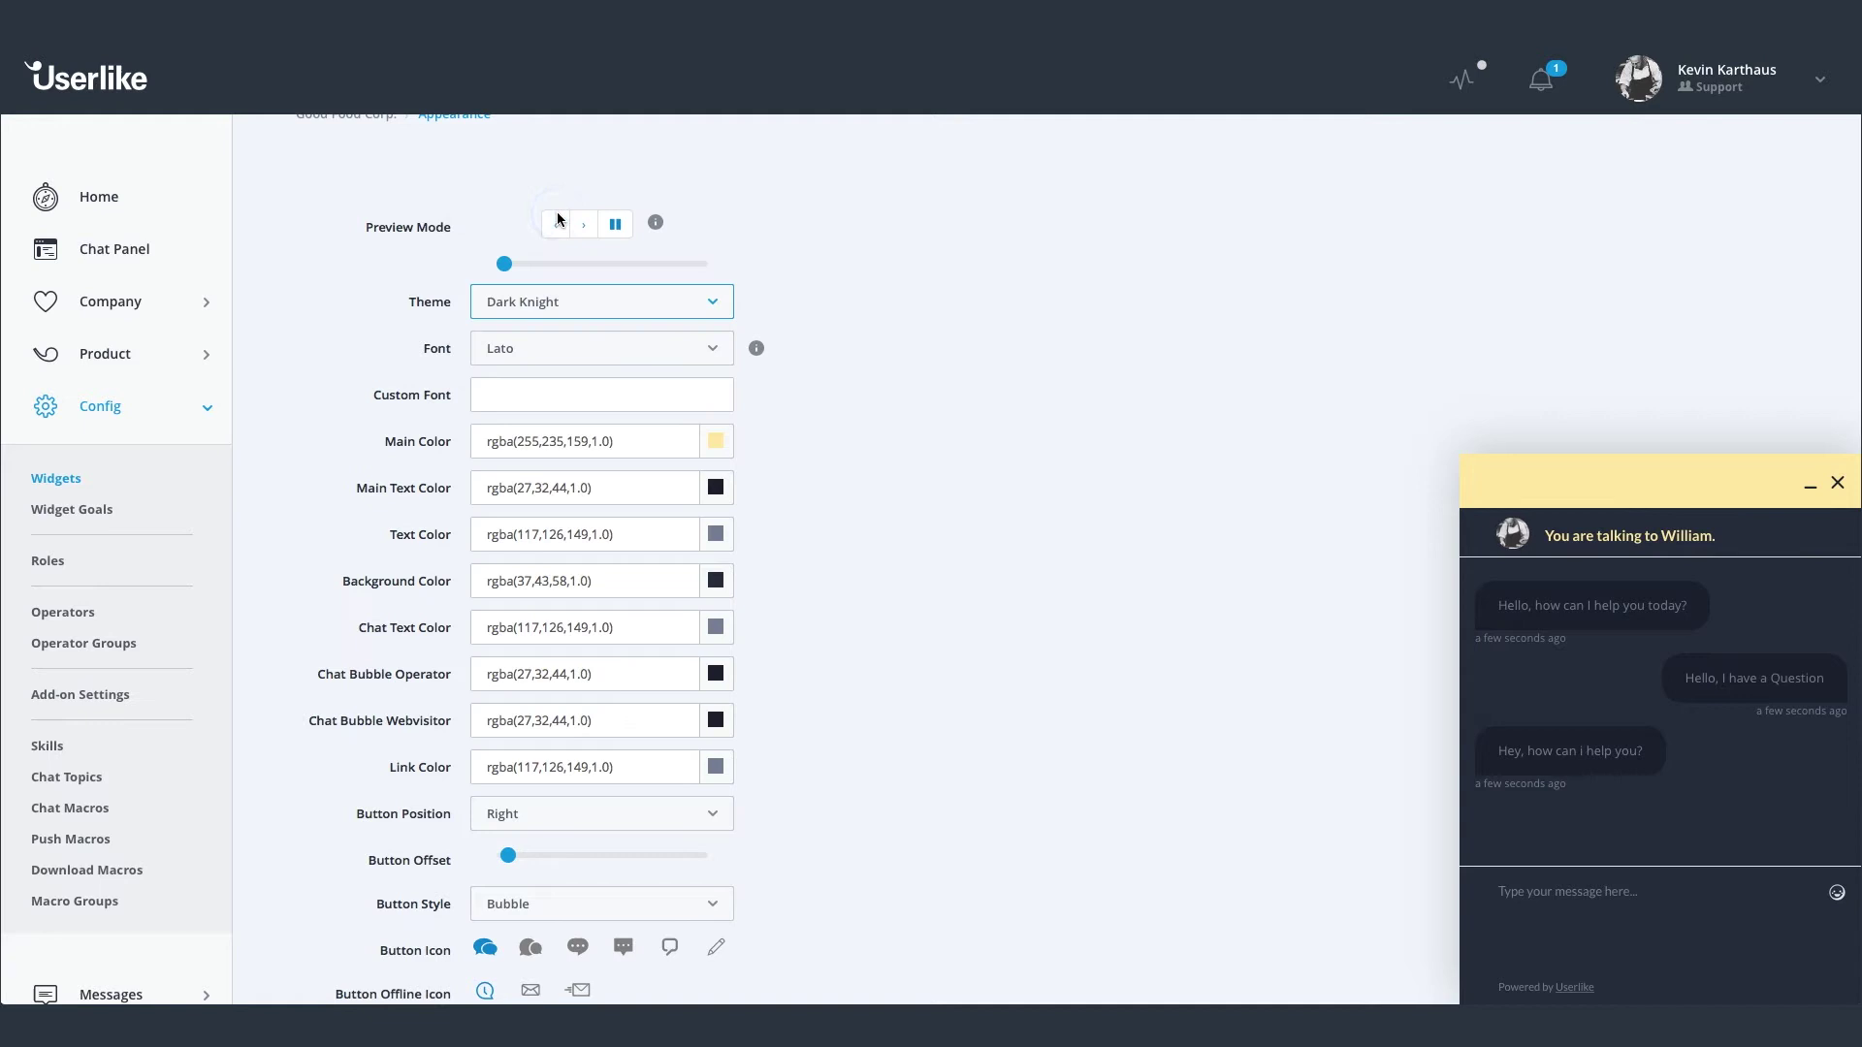
scroll(814, 334, "down", 1)
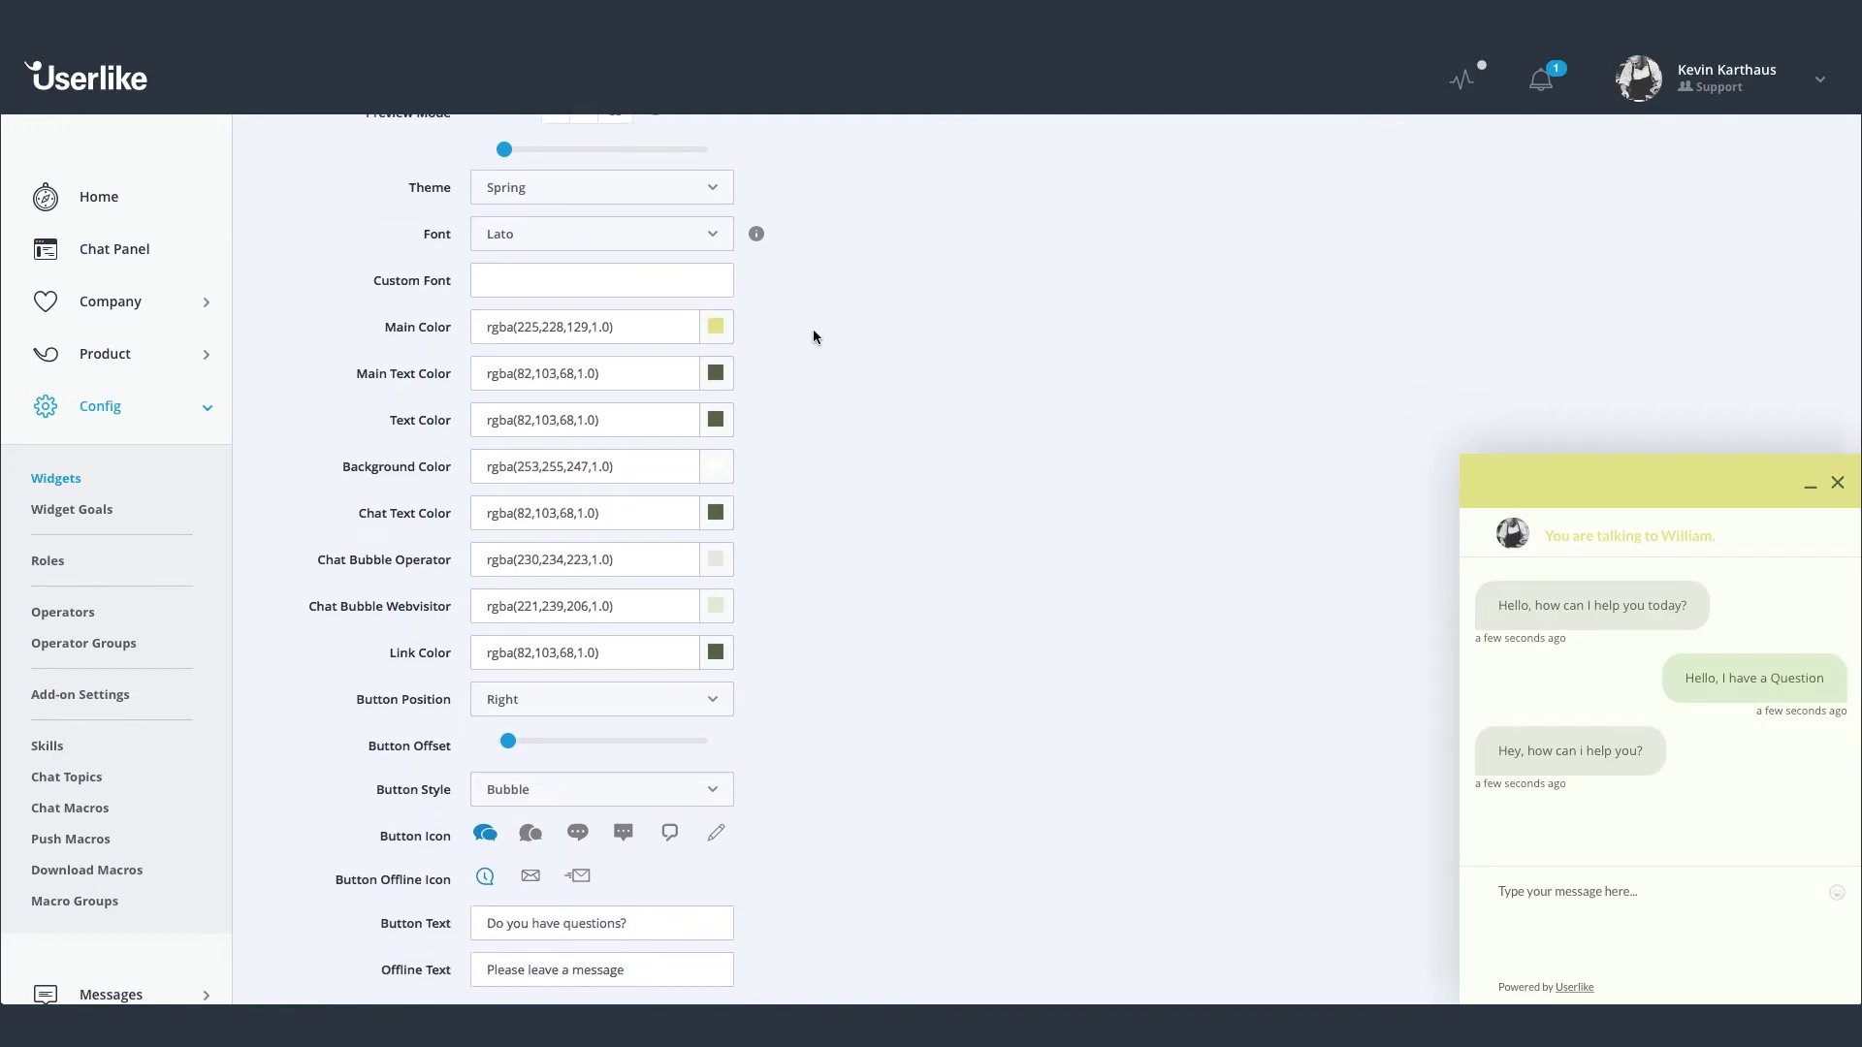
Change the widget font from Lato to Open Sans.
left_click(685, 247)
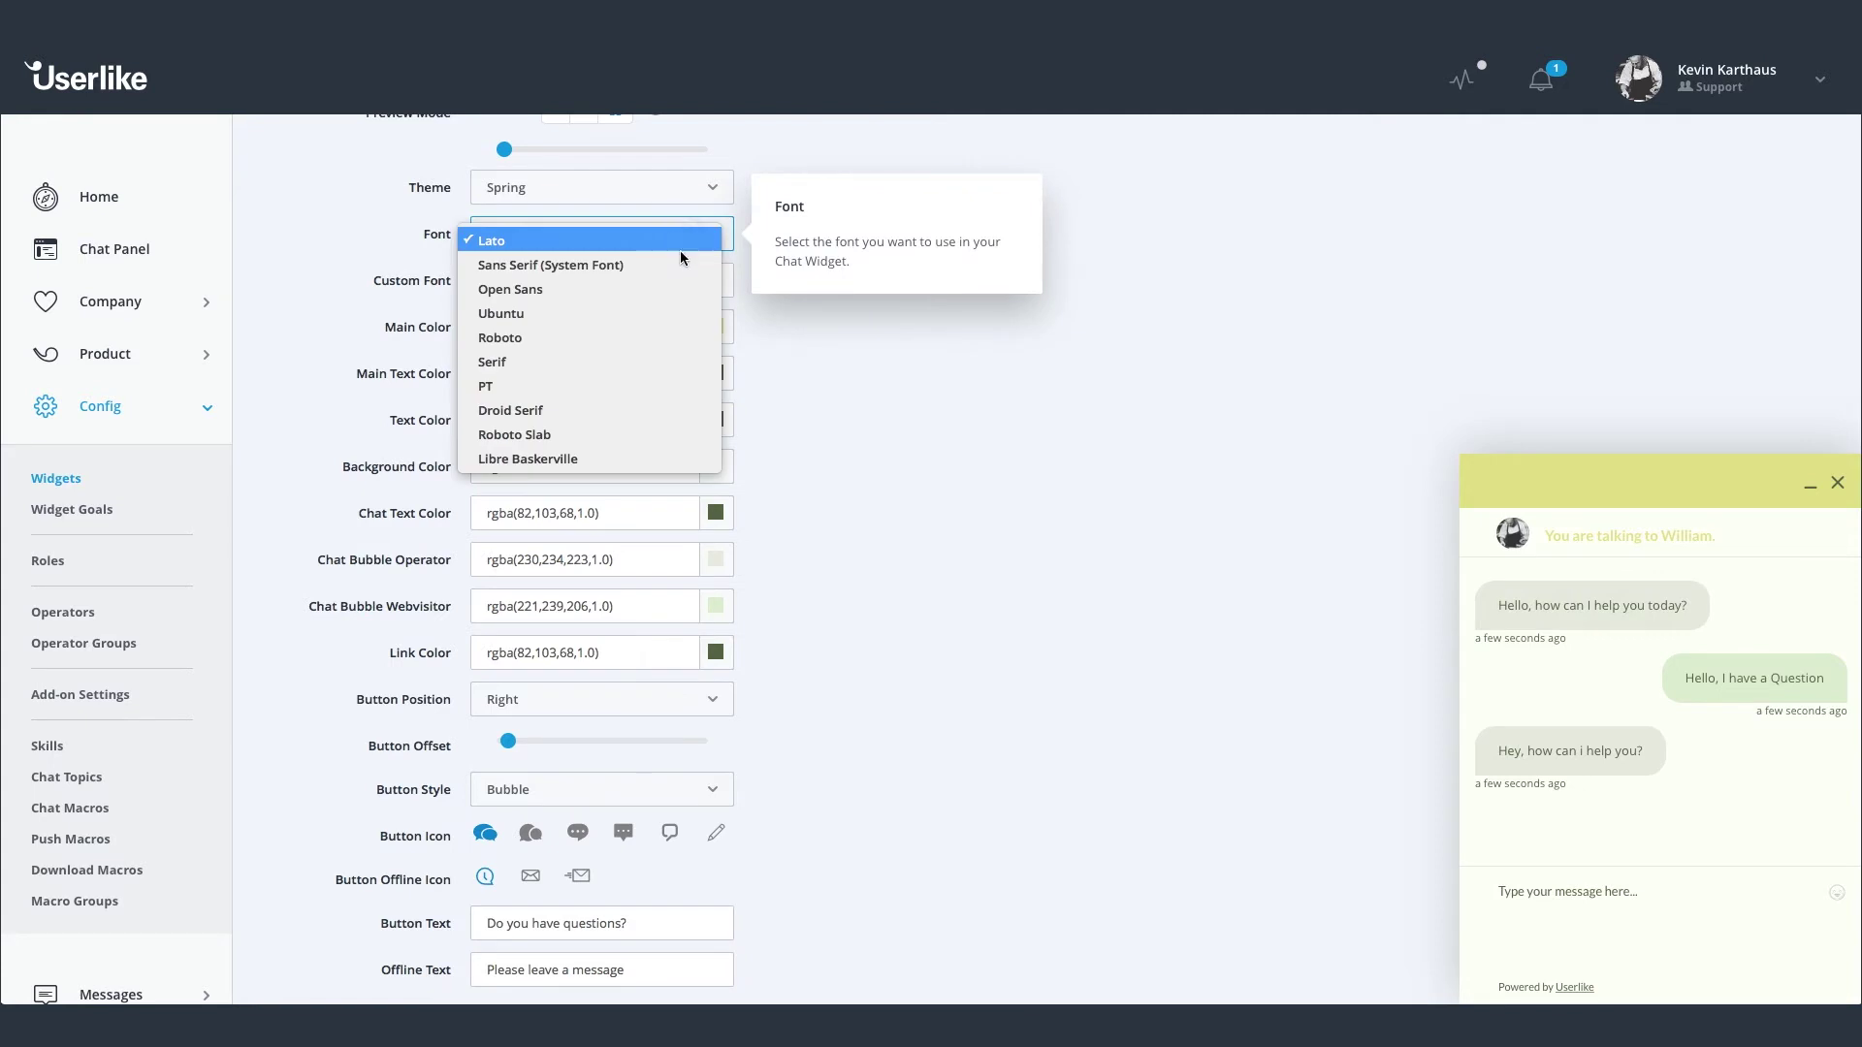
left_click(671, 289)
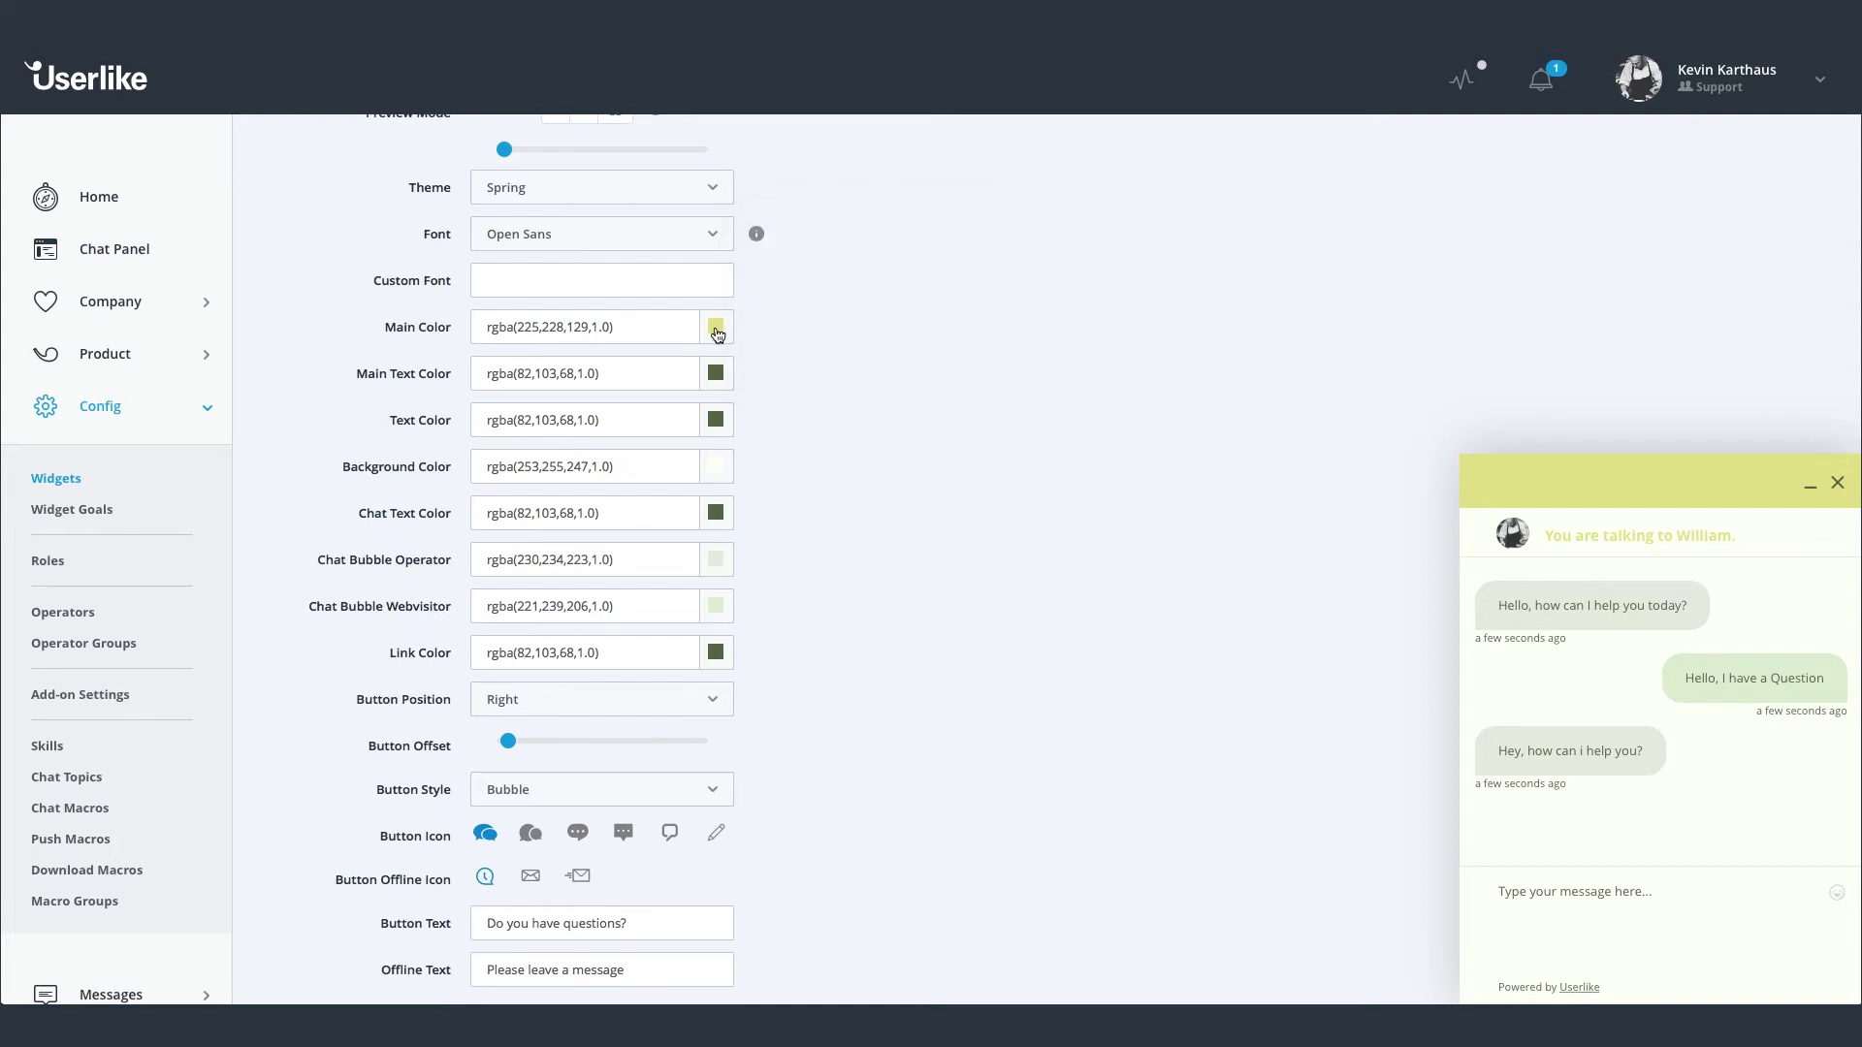
Darken the main colour to olive rgba(154,156,112) and make the main text colour white.
left_click(715, 326)
left_click_drag(741, 370, 727, 399)
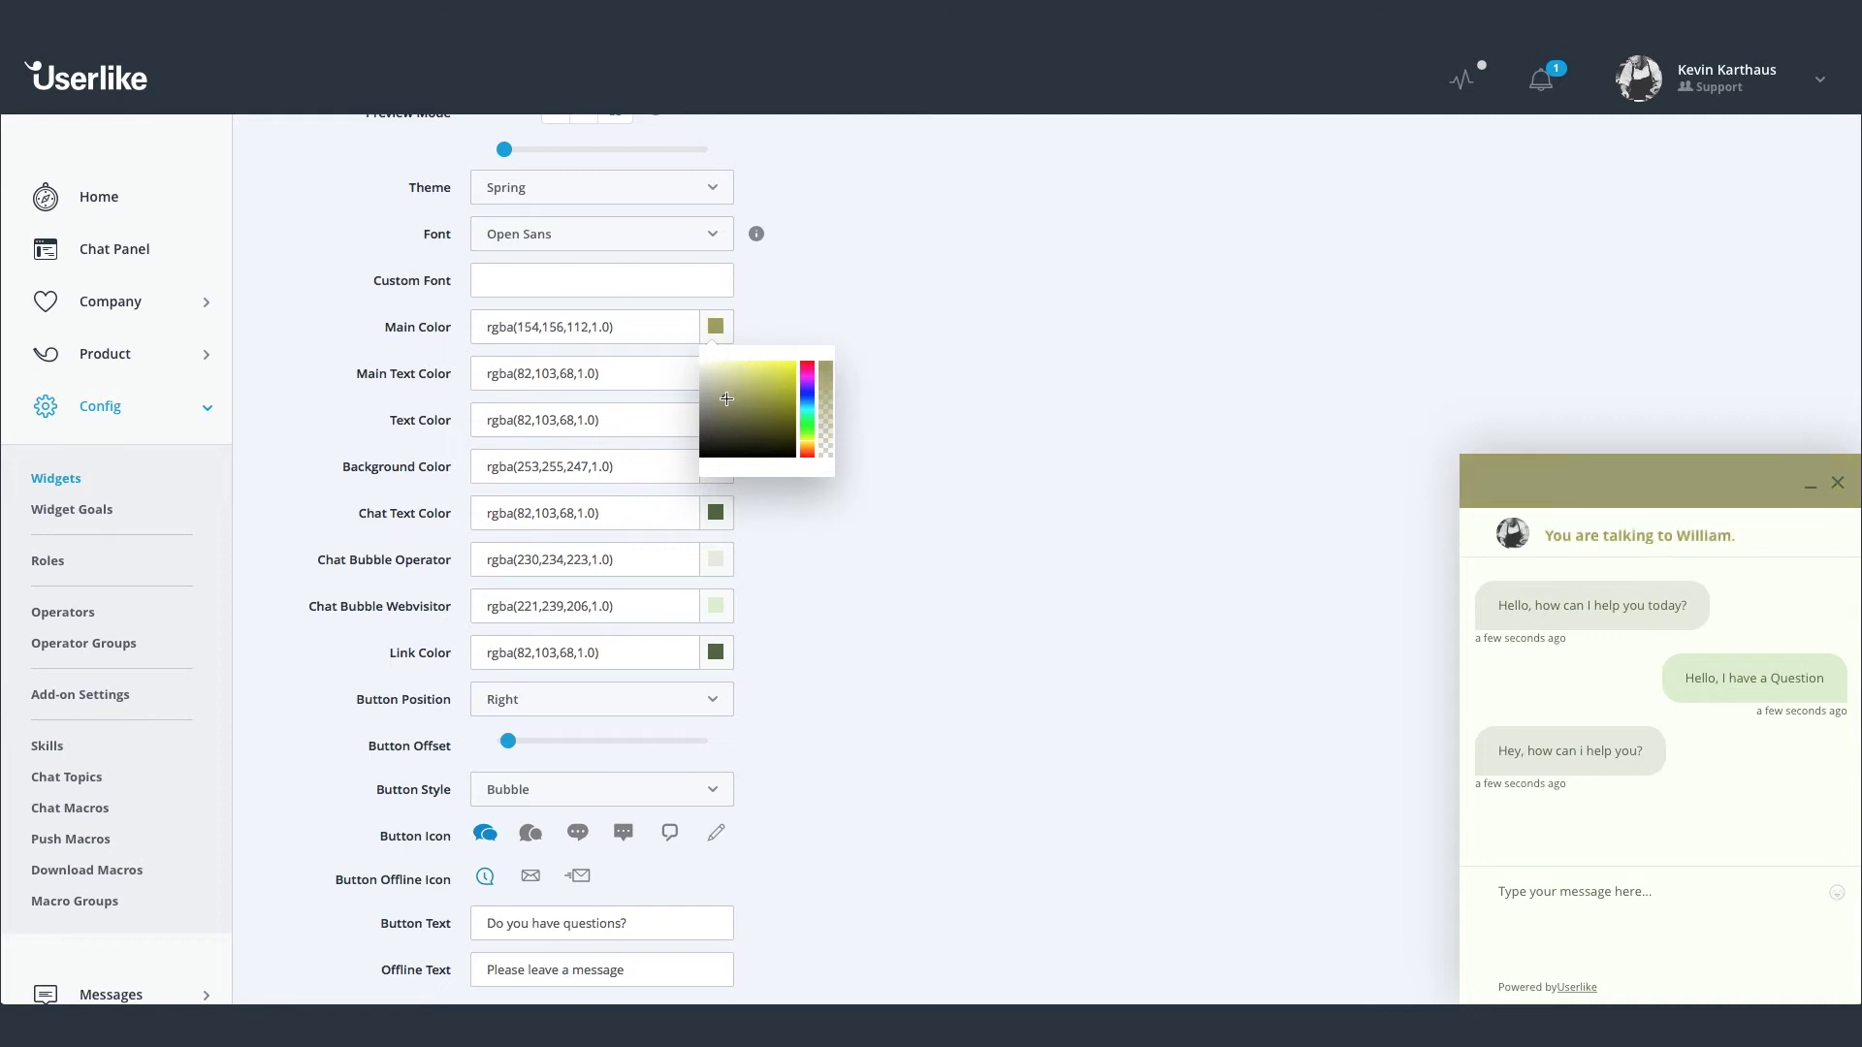
left_click(966, 310)
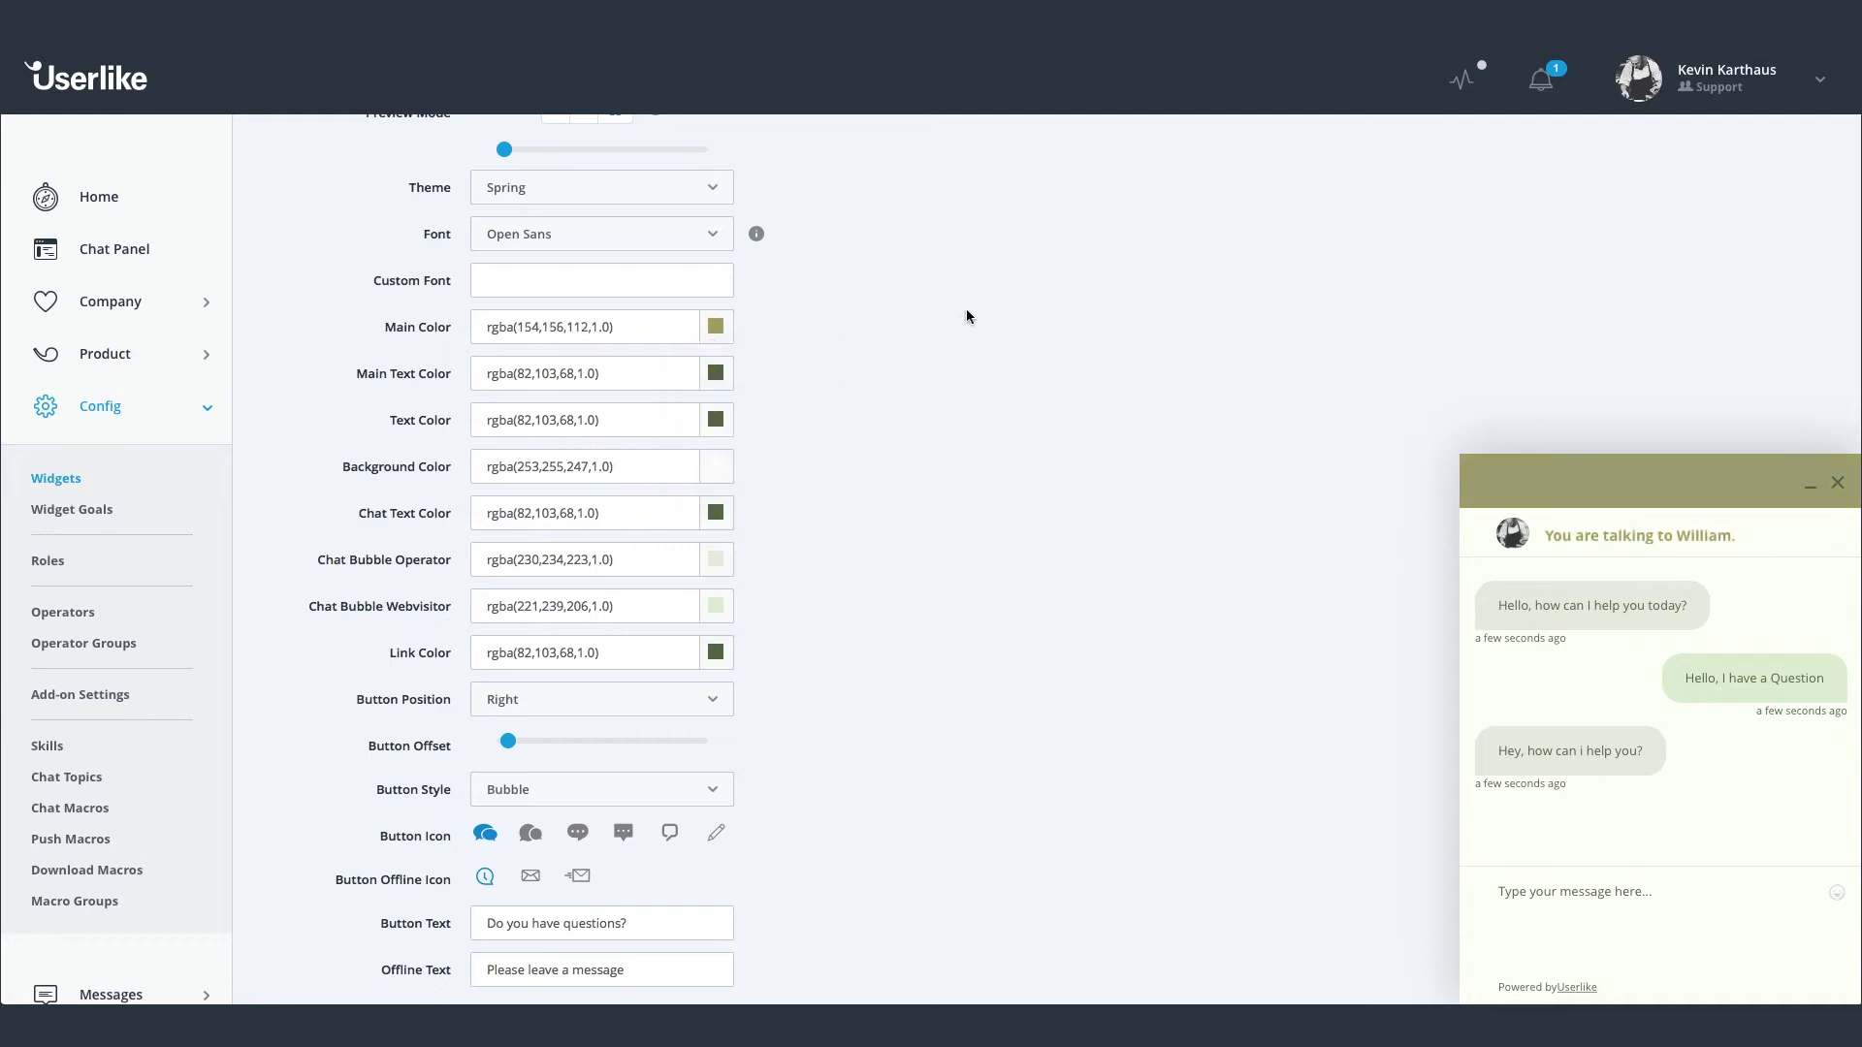
left_click(718, 374)
left_click(884, 363)
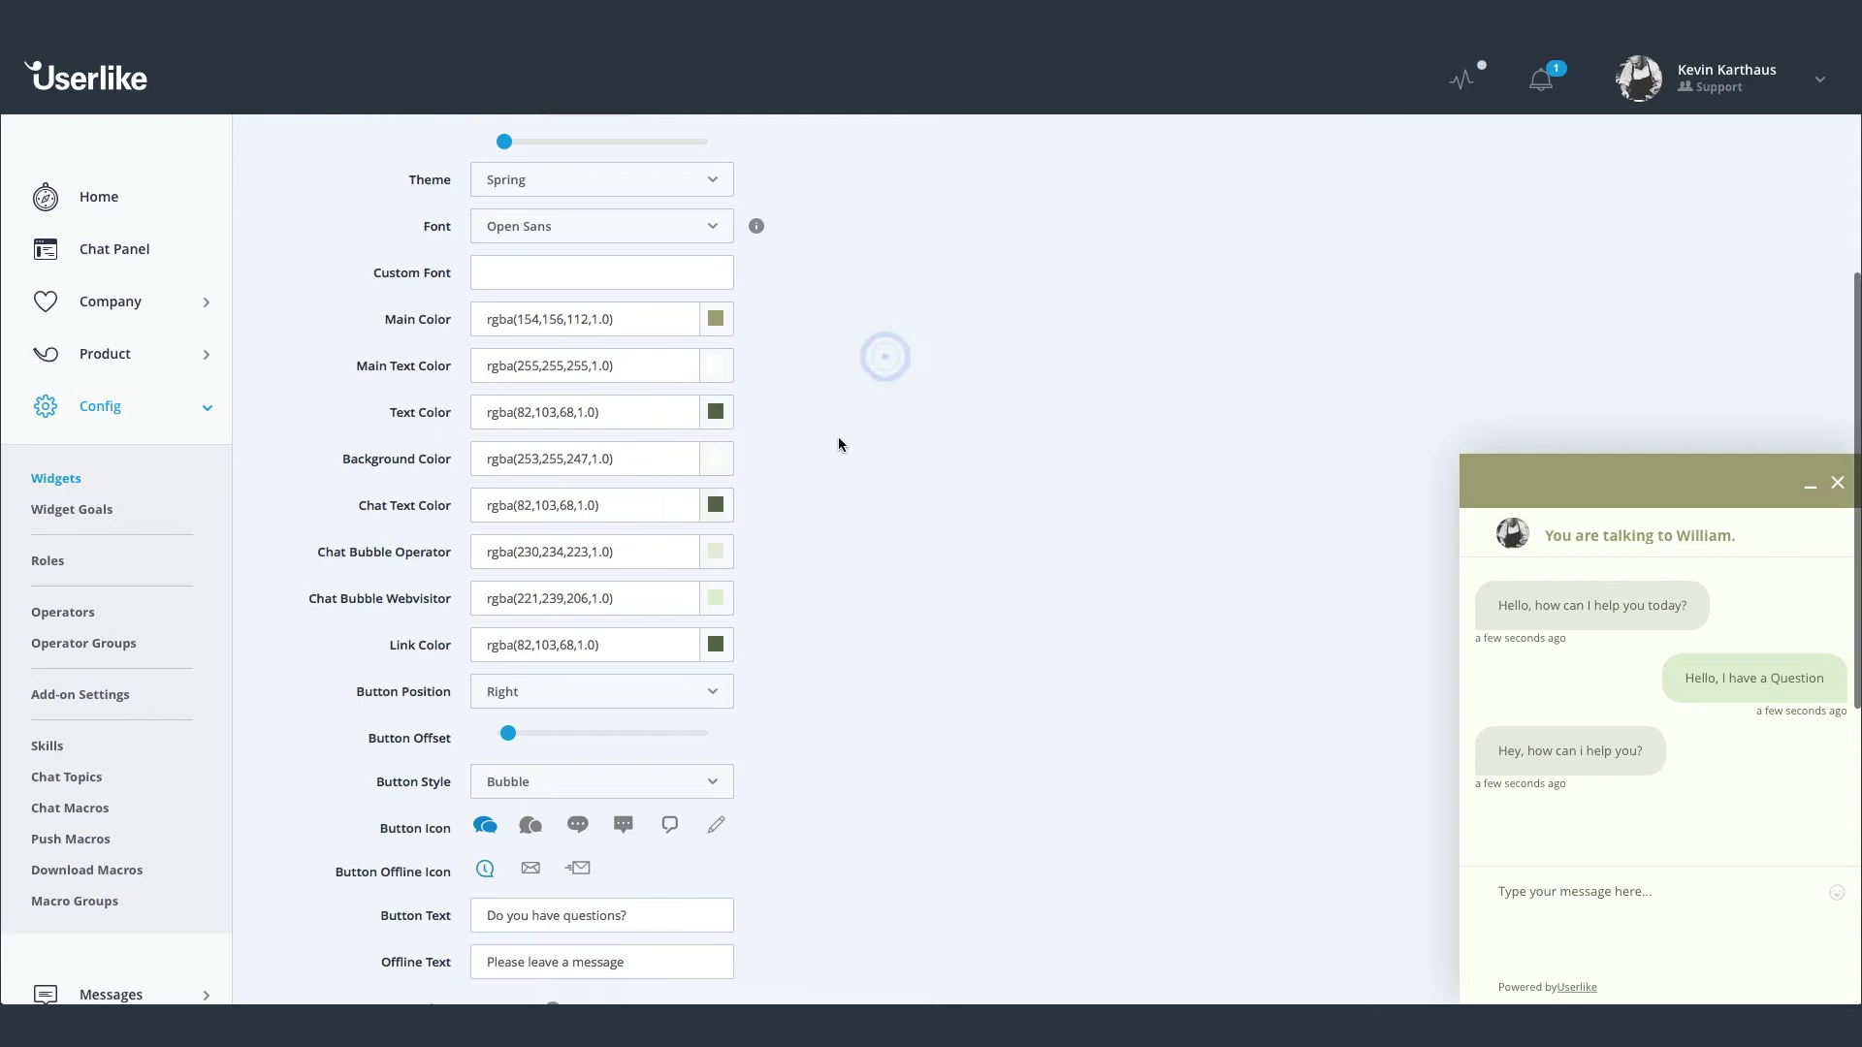
scroll(795, 490, "down", 1)
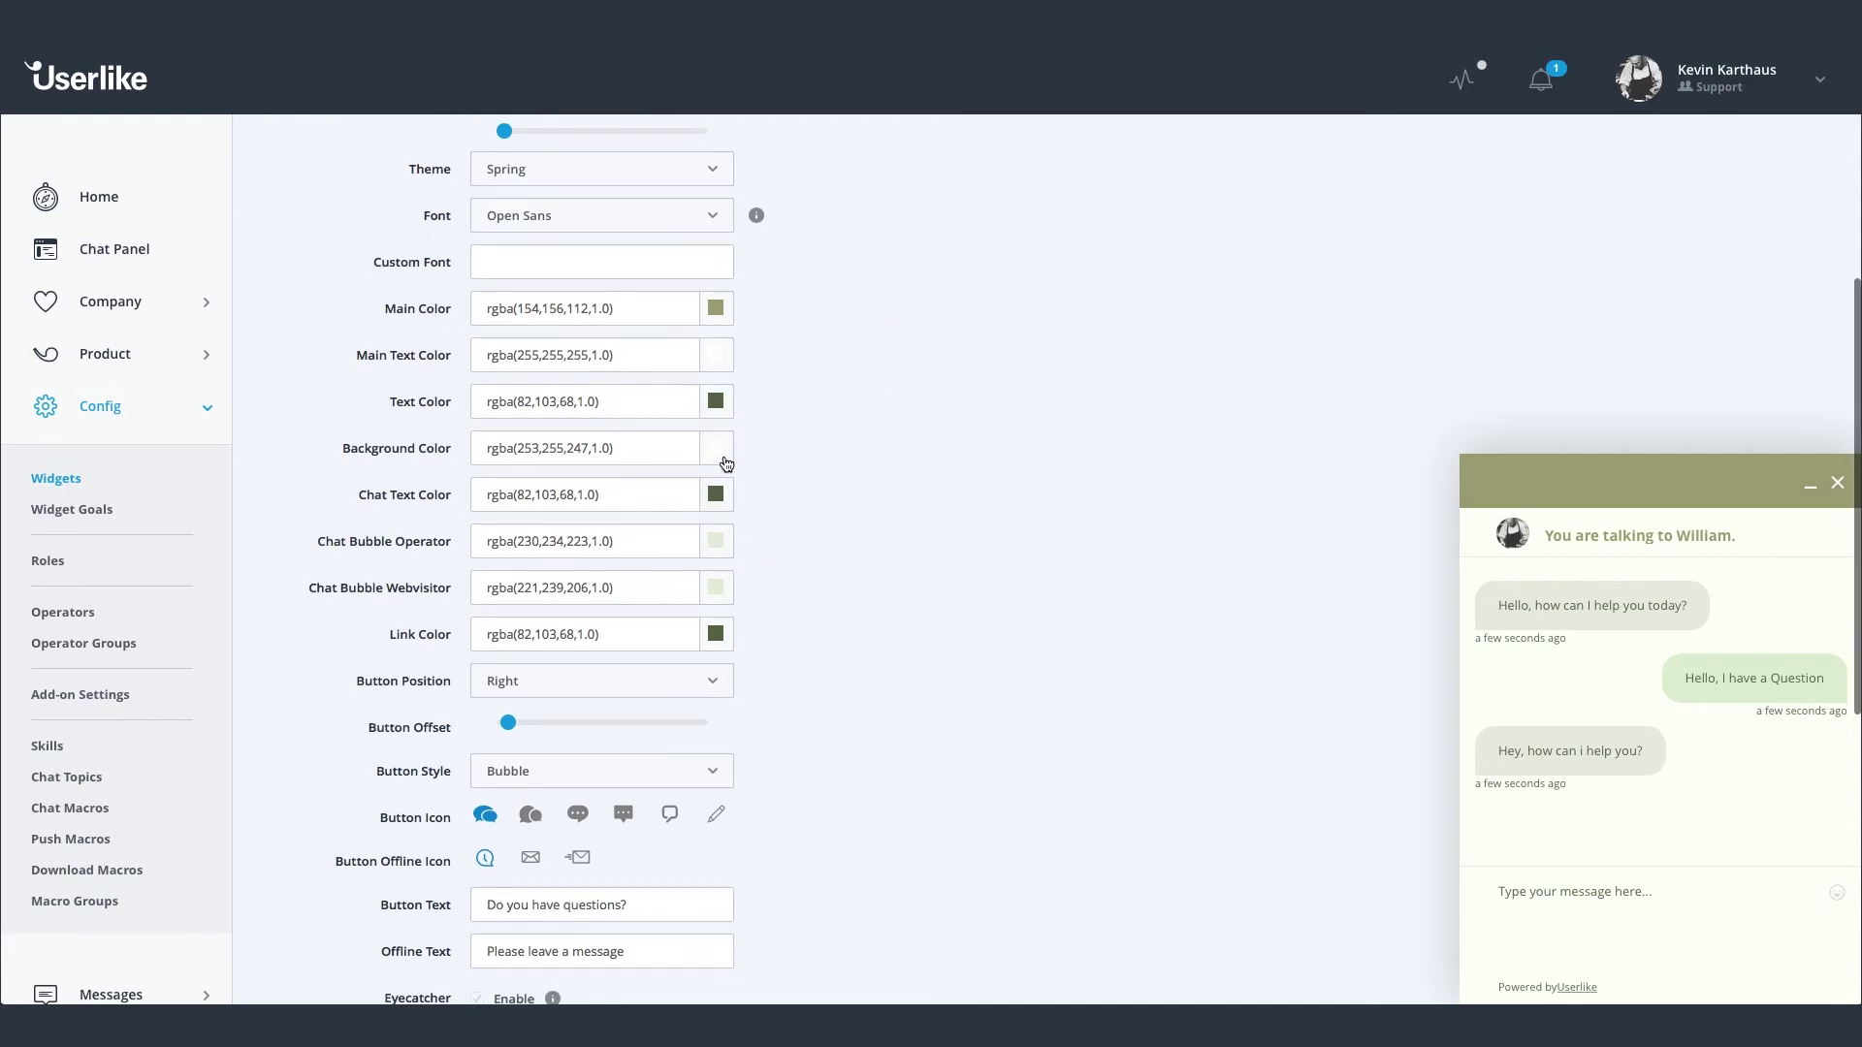
Set the background colour to a dark brown, rgba(61,54,45).
left_click(718, 452)
left_click(726, 549)
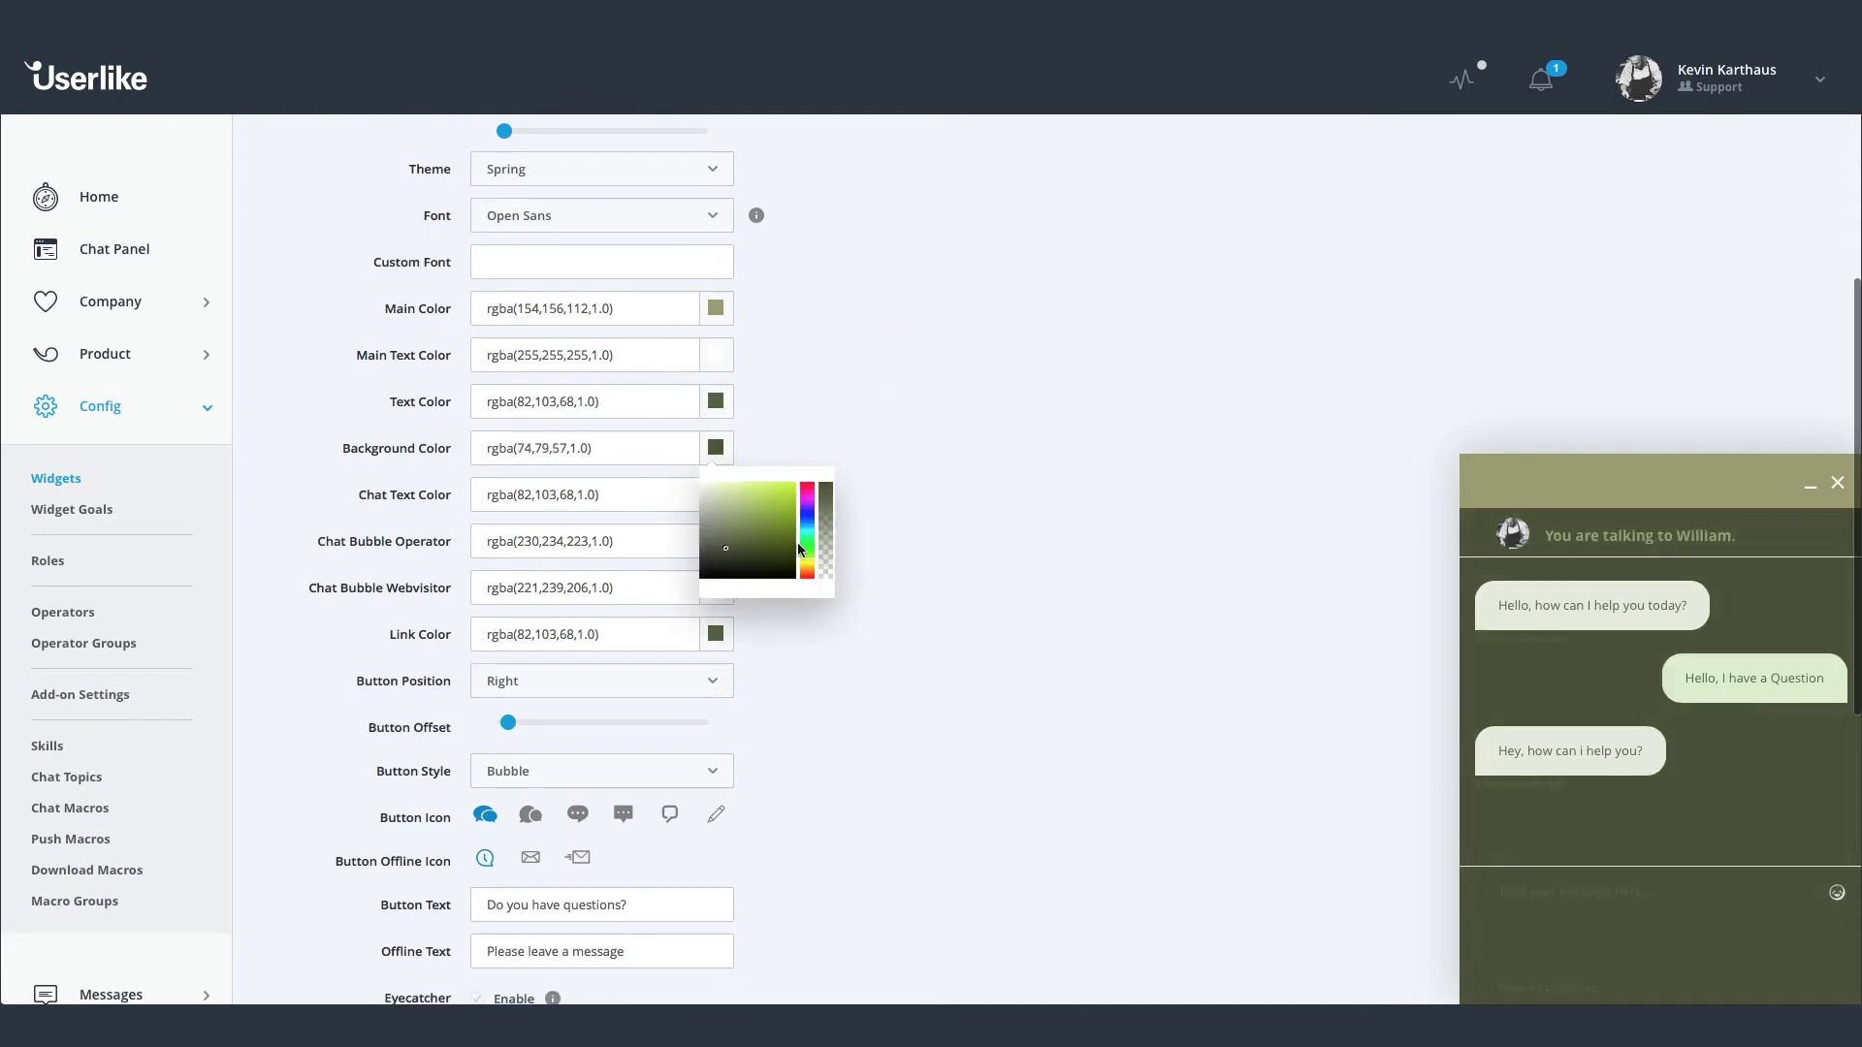
left_click_drag(806, 548, 806, 571)
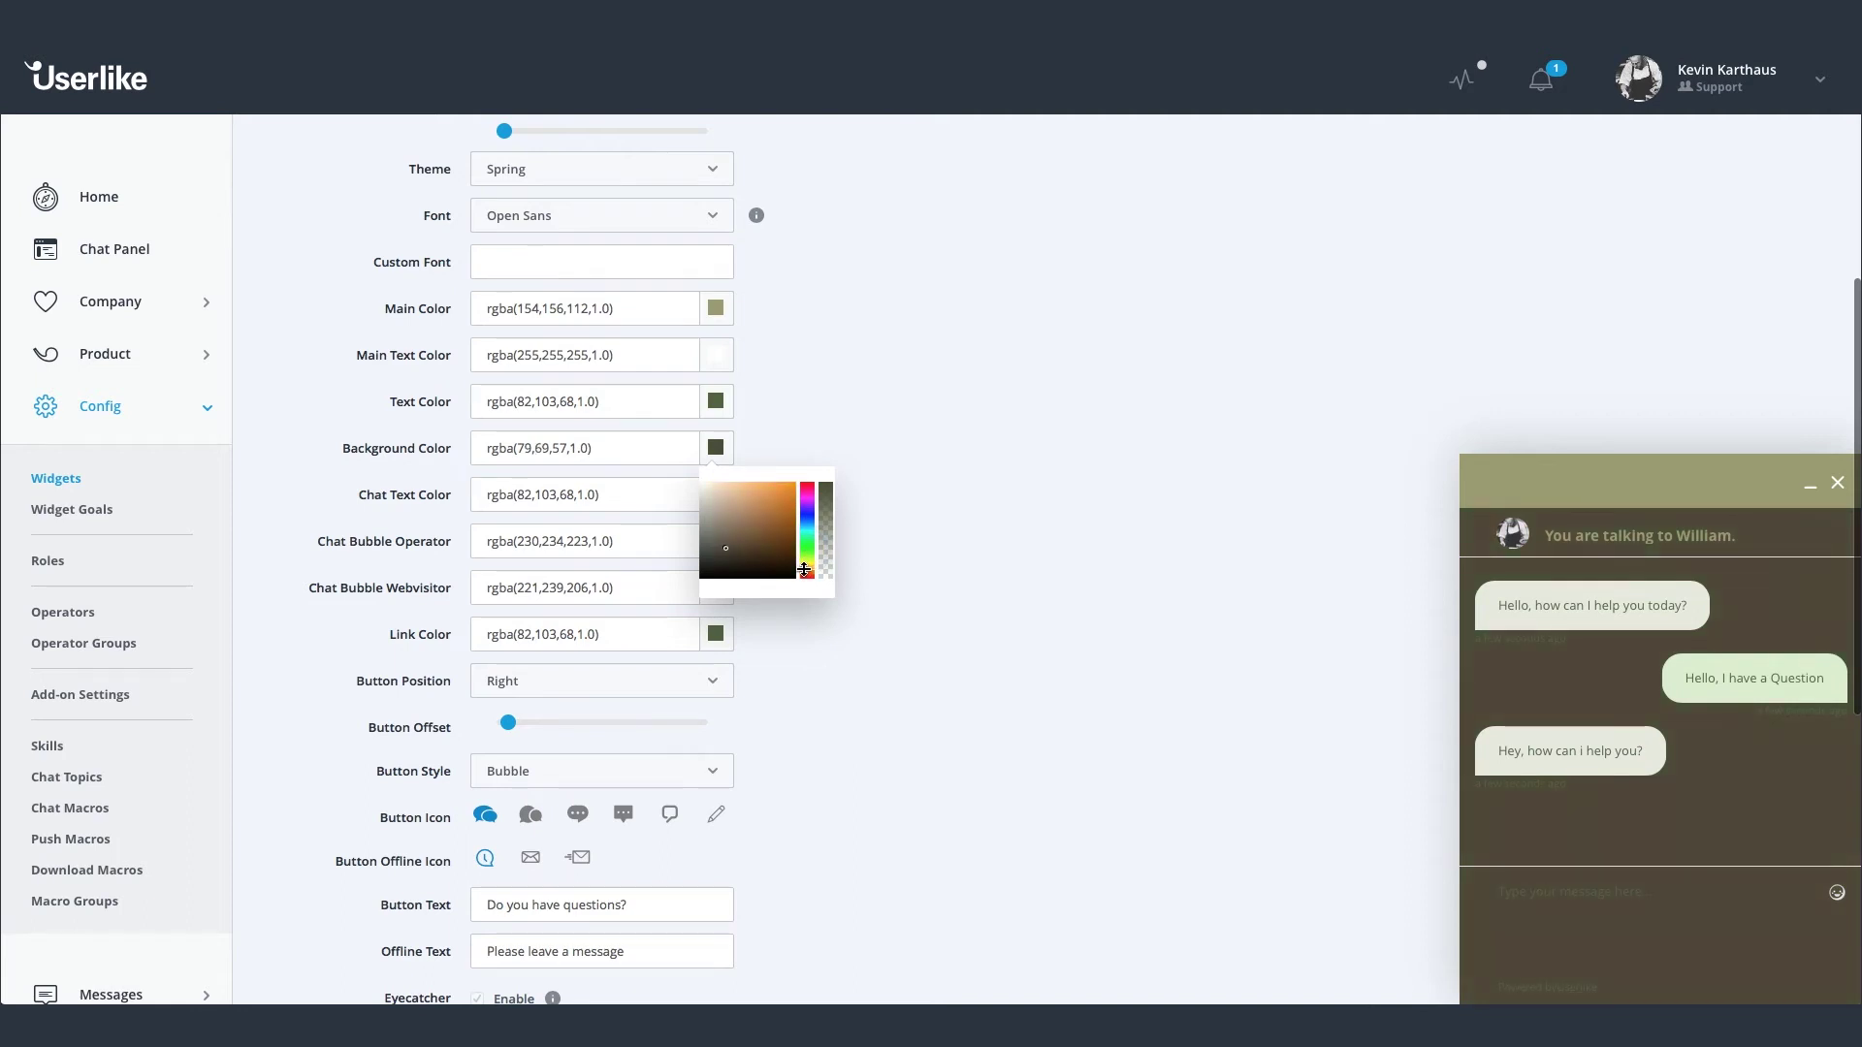
left_click(725, 555)
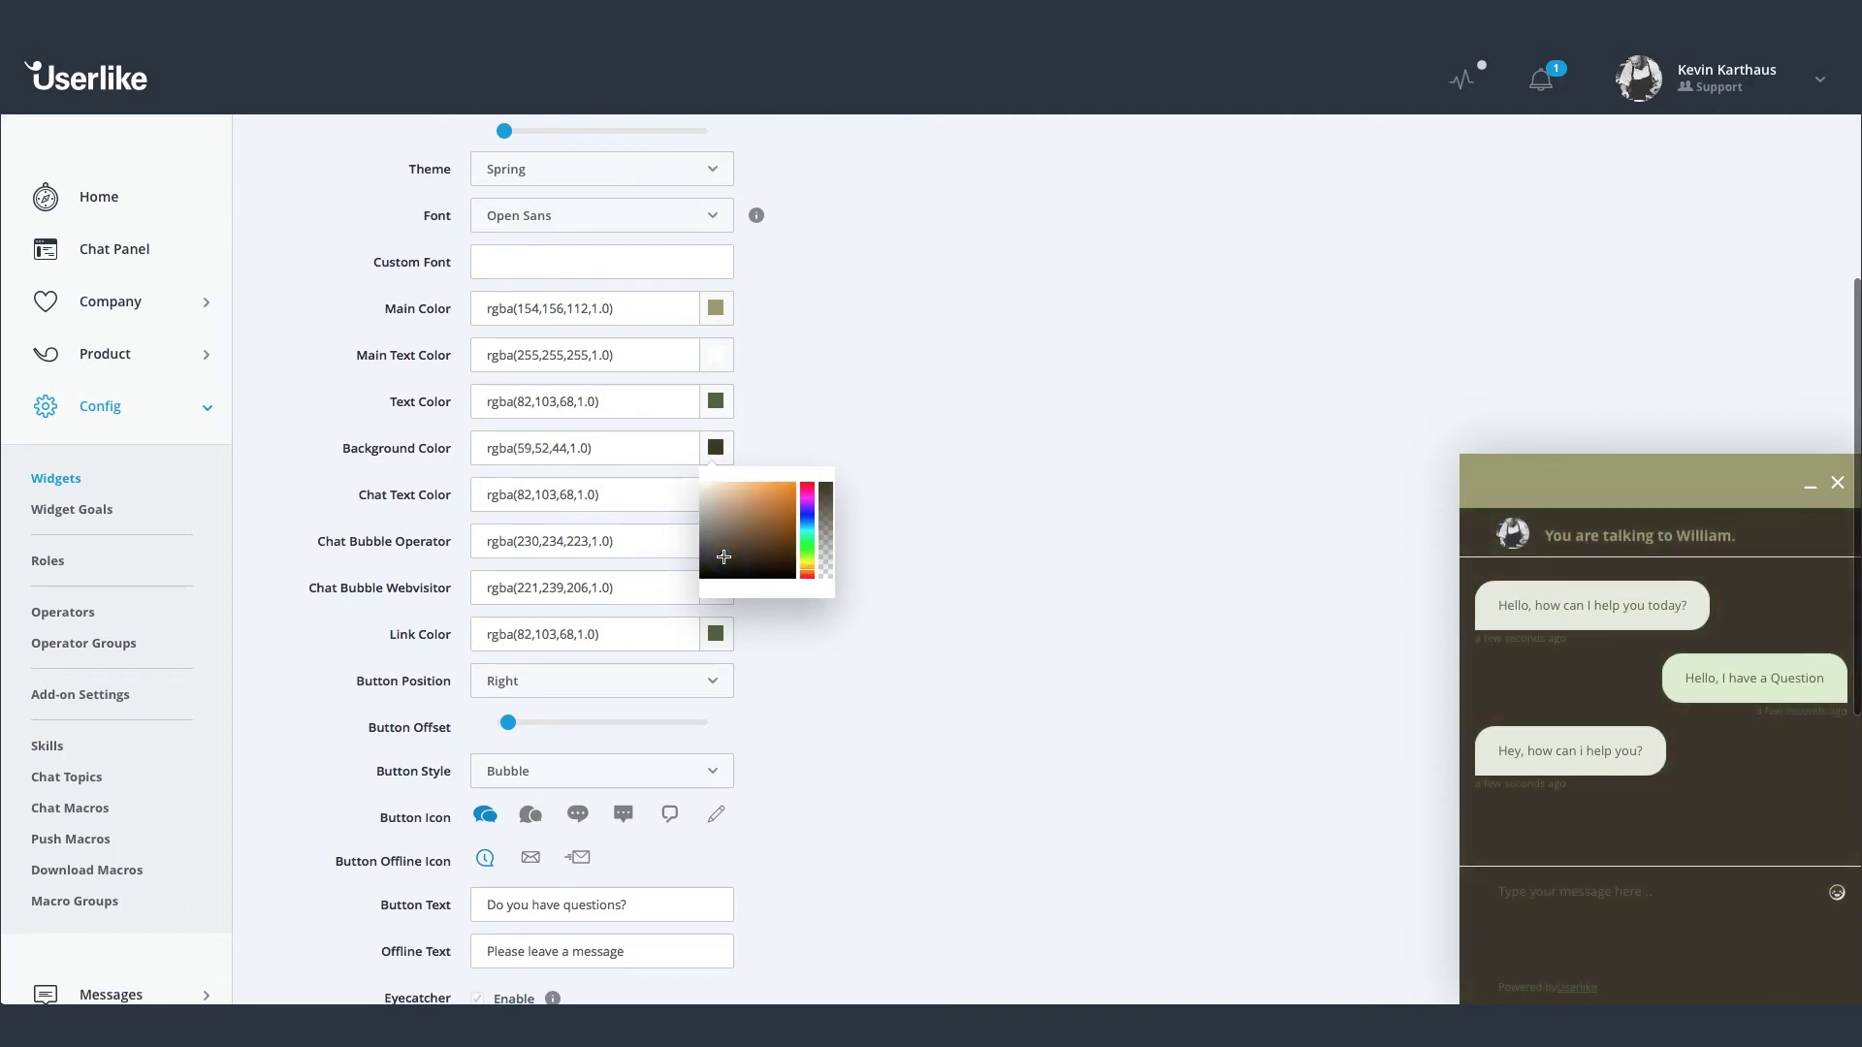
left_click(920, 472)
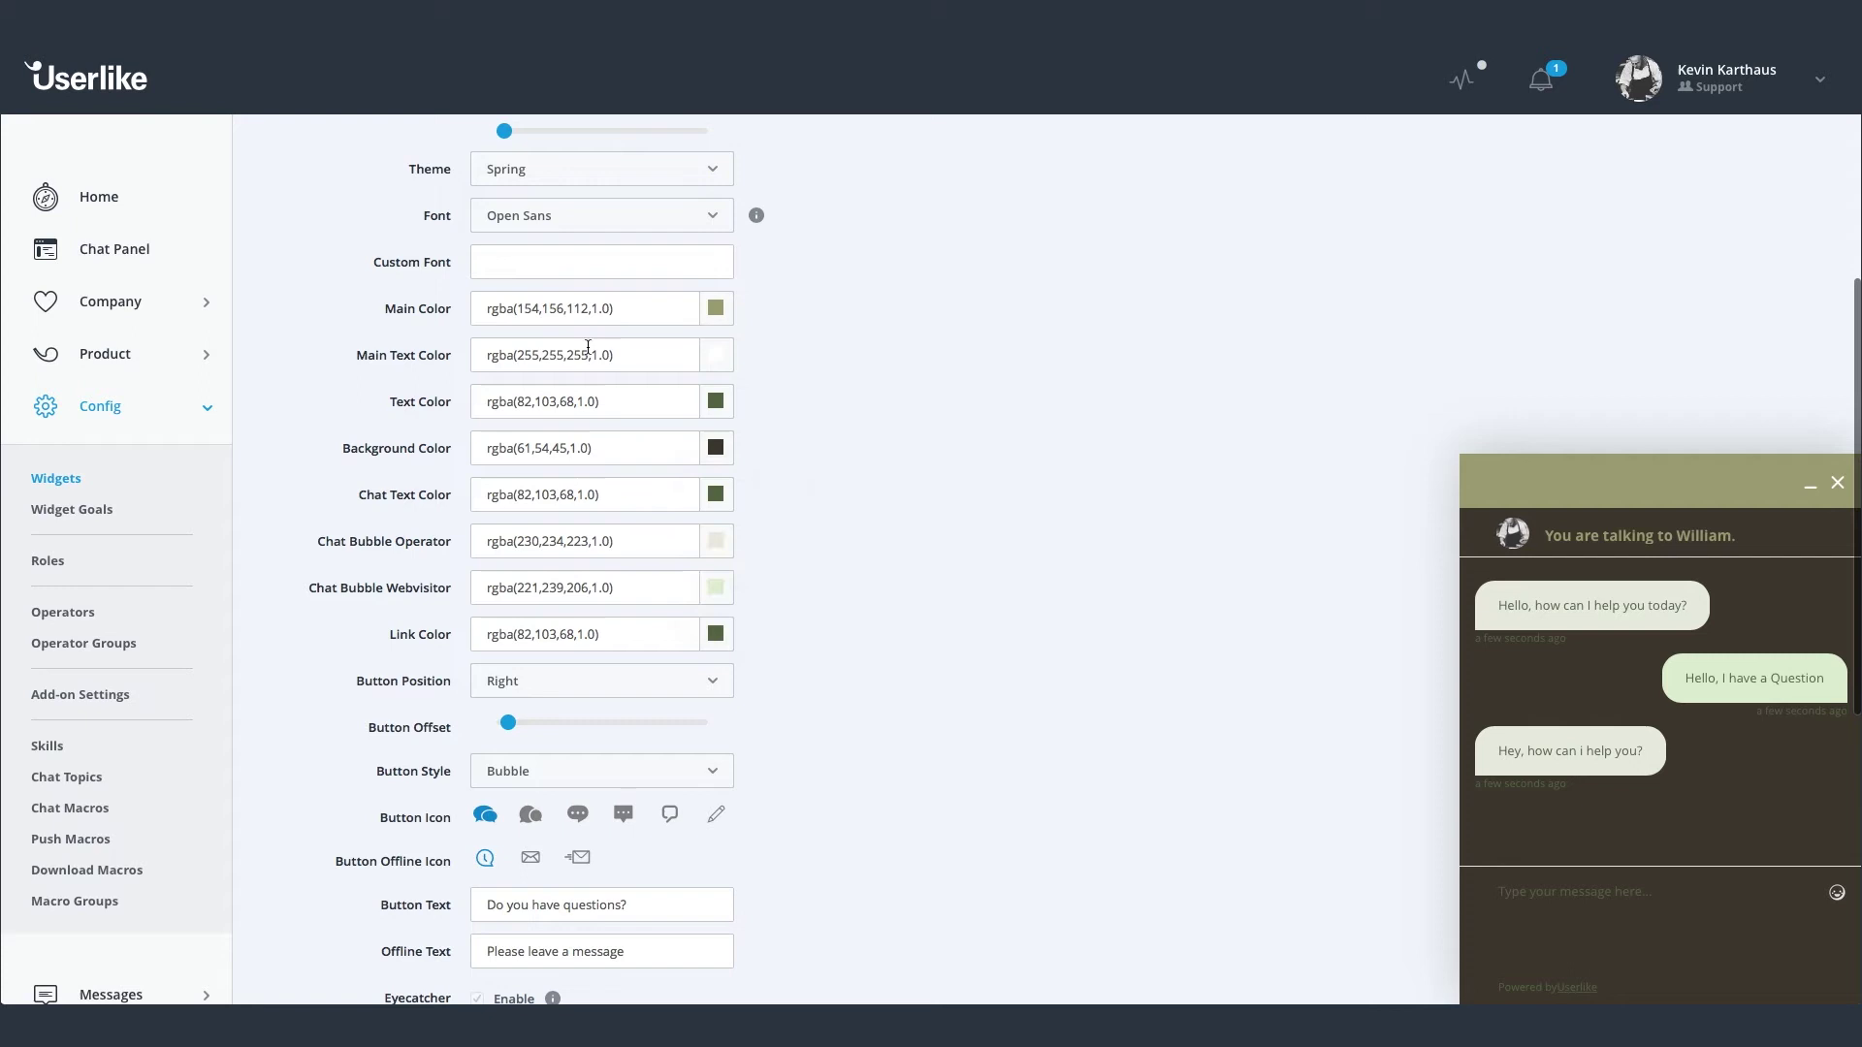
Make both the text colour and the chat text colour white.
left_click(715, 401)
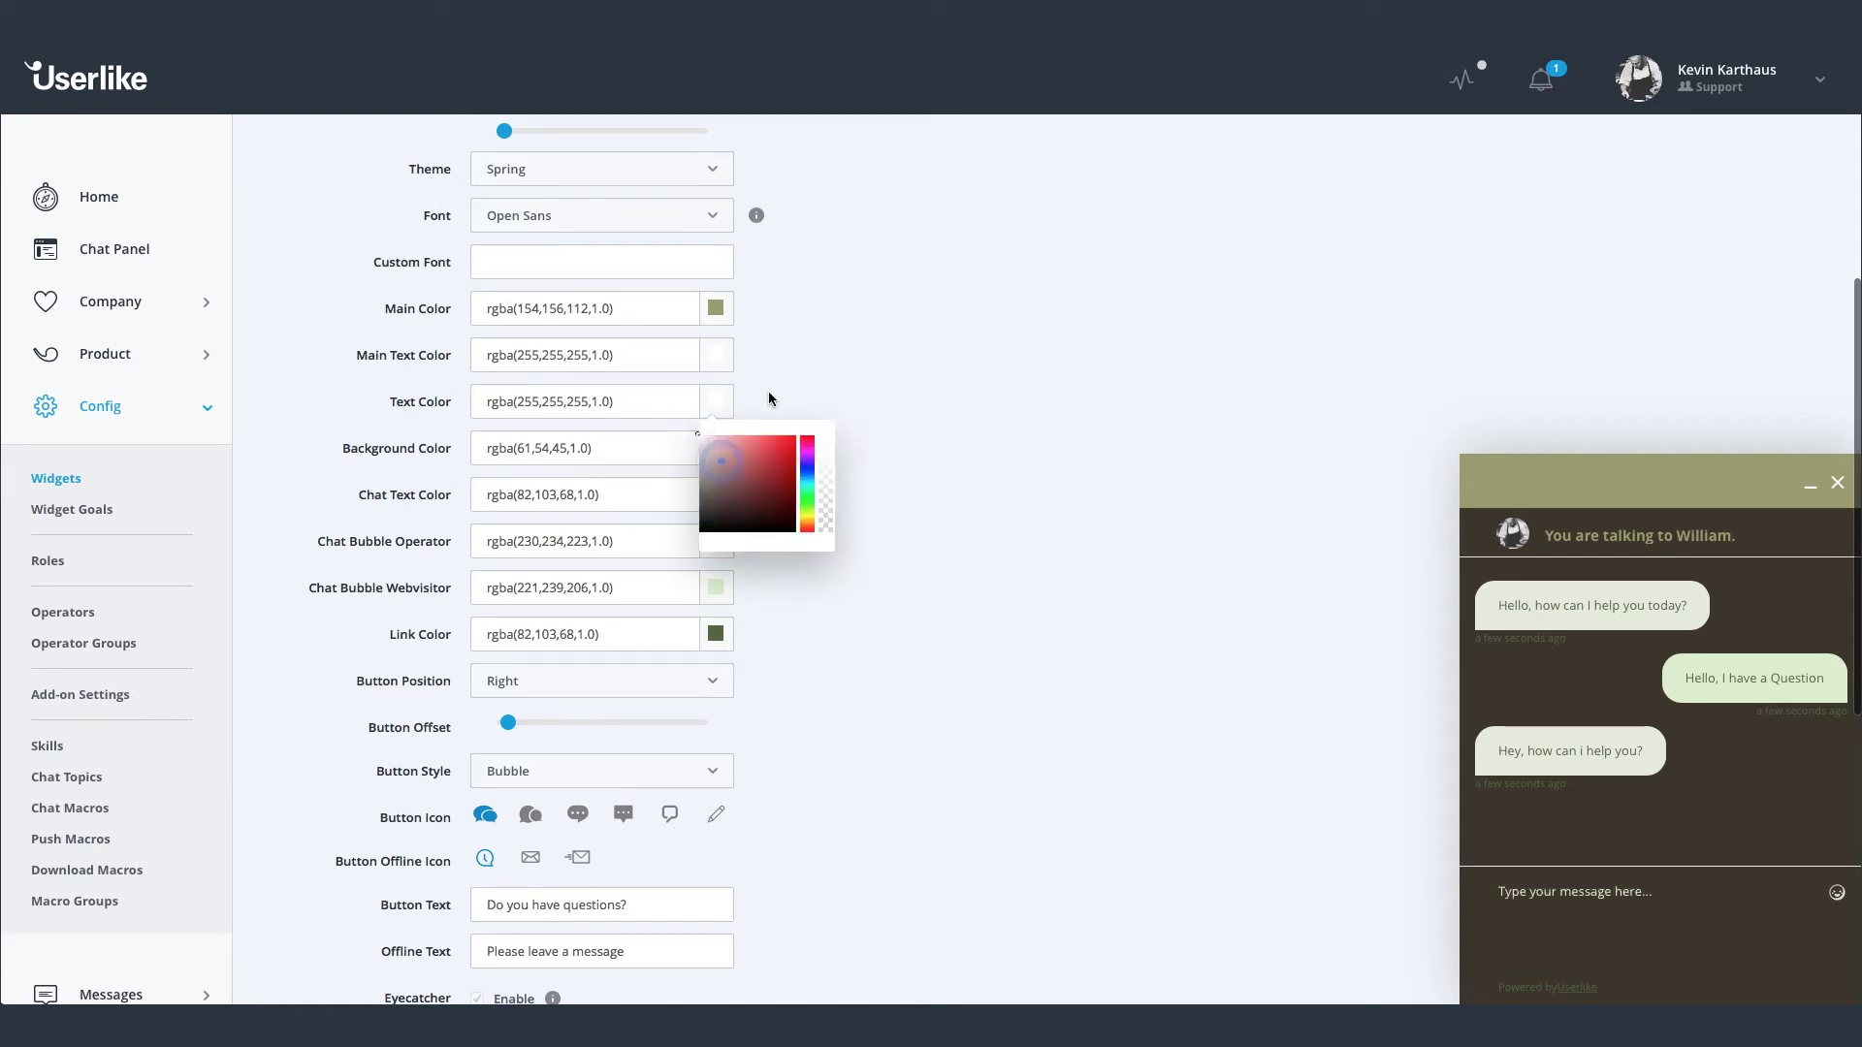
left_click(719, 492)
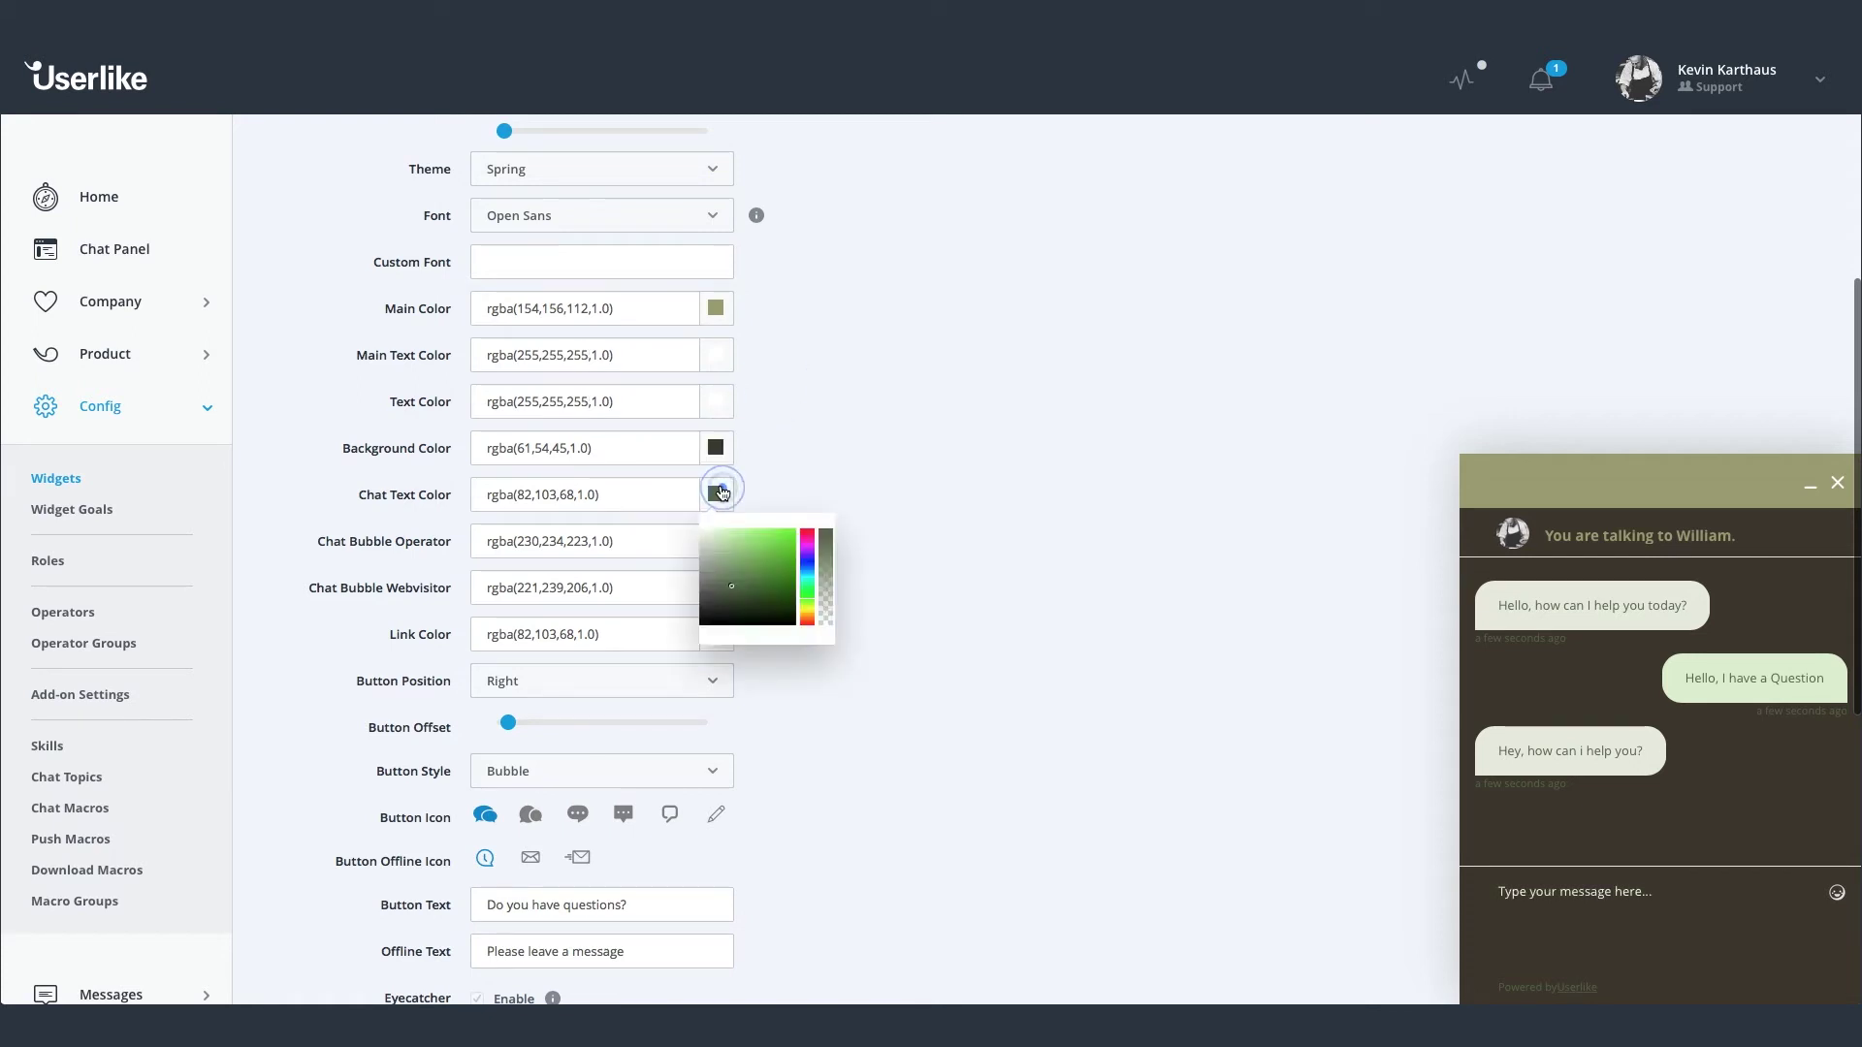
left_click_drag(742, 544, 652, 469)
left_click(847, 433)
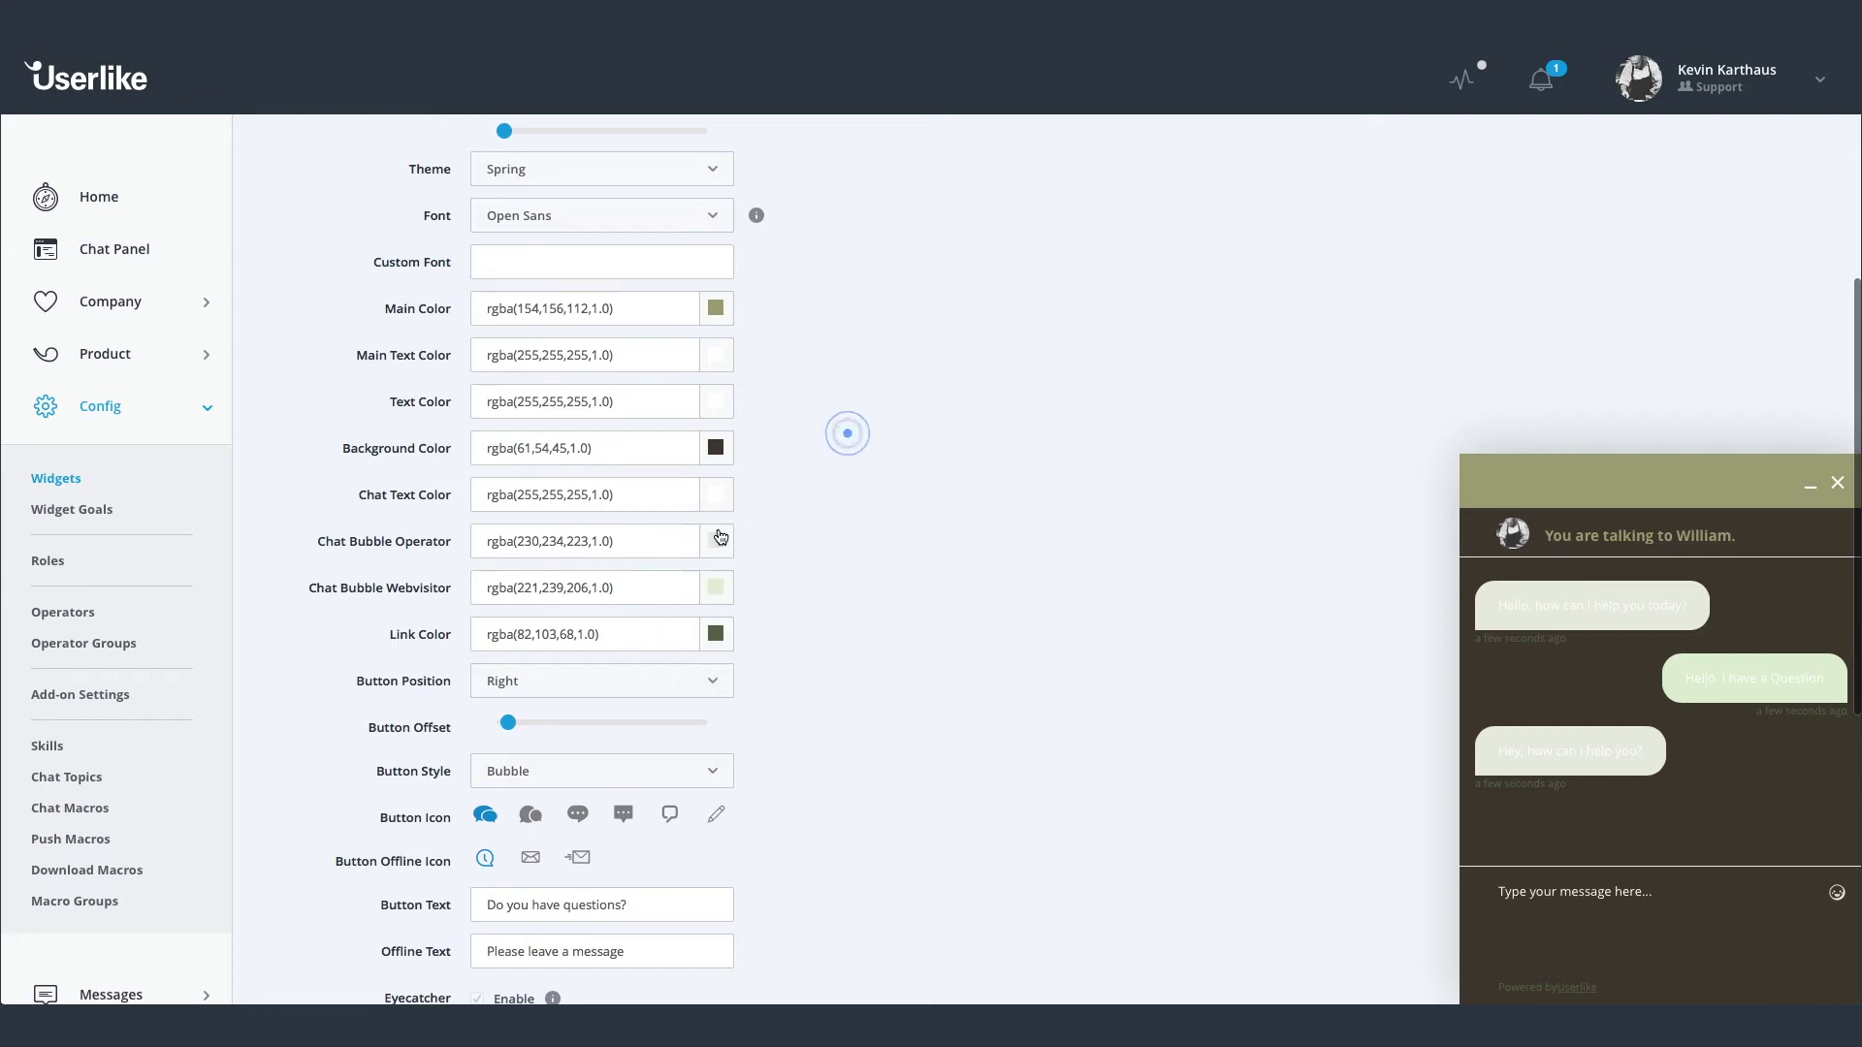
Copy the main colour's rgba value into Chat Bubble Webvisitor.
double_click(601, 308)
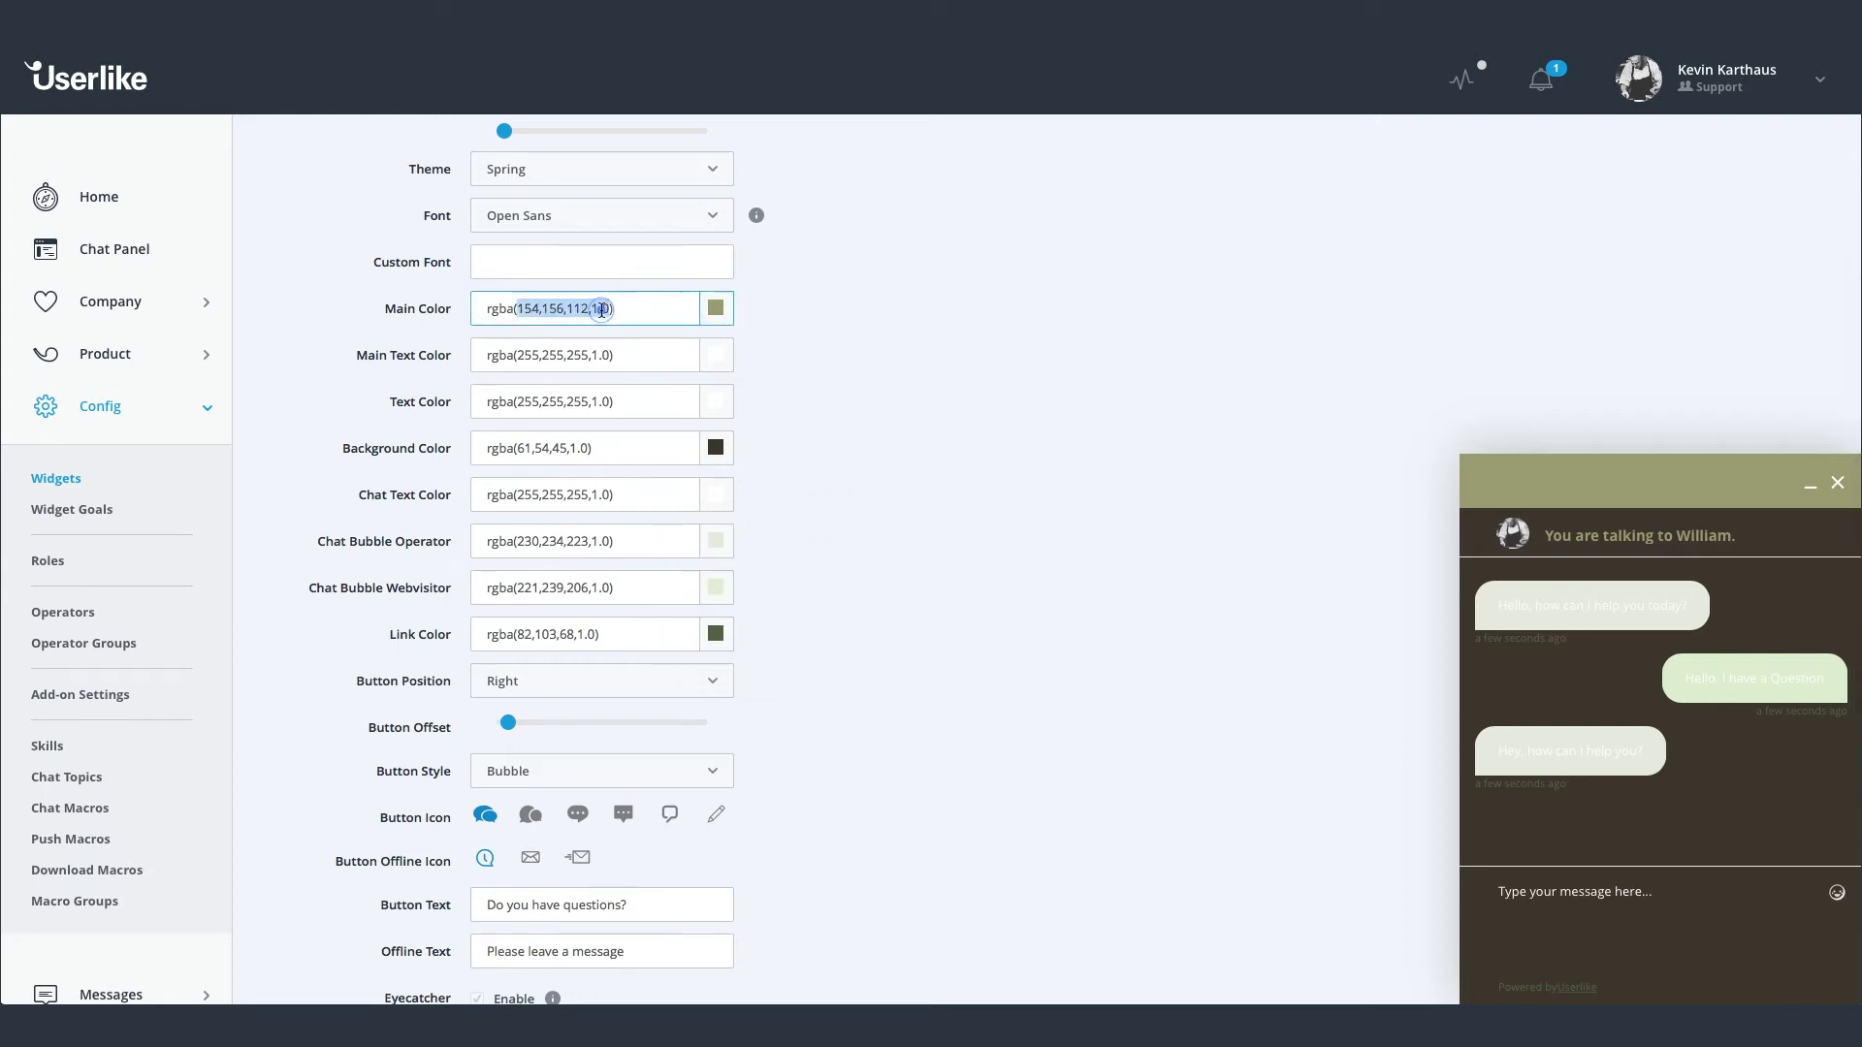
left_click_drag(615, 588, 575, 596)
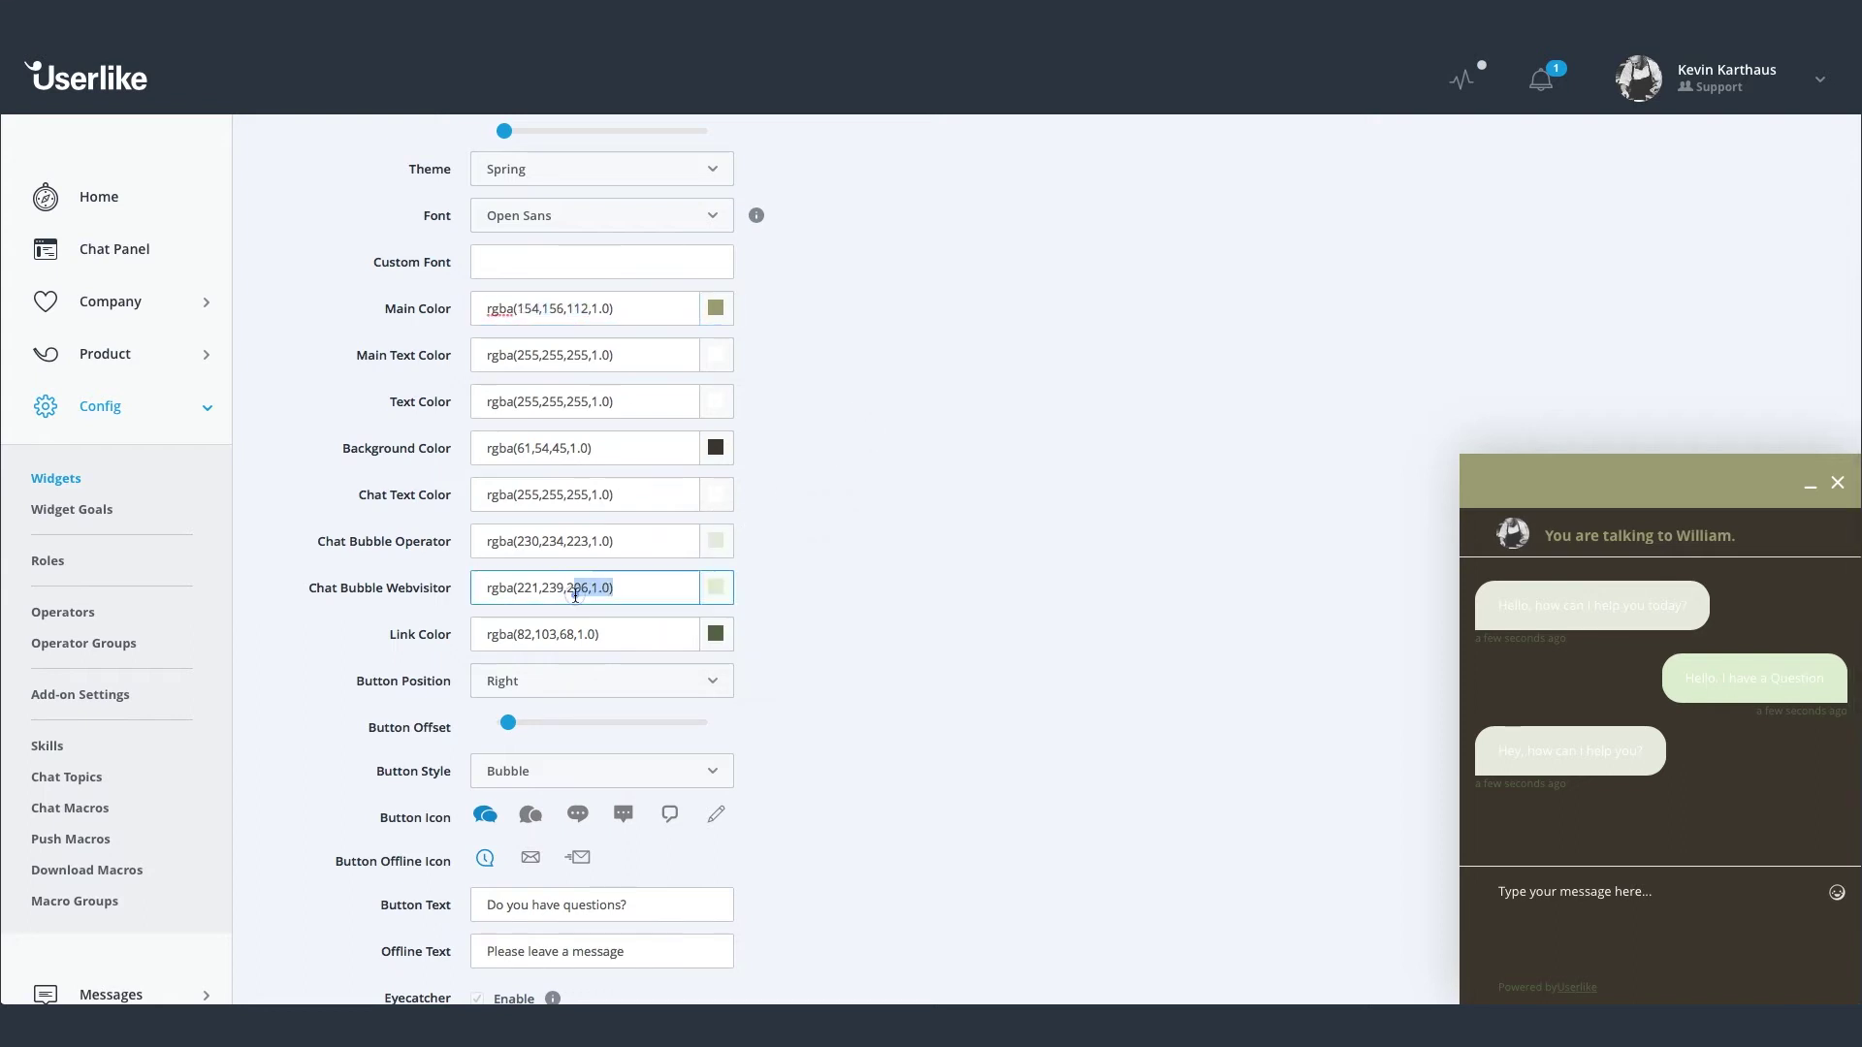
key("ctrl+a")
type("rgba(154,156,112,1.0)")
left_click(906, 566)
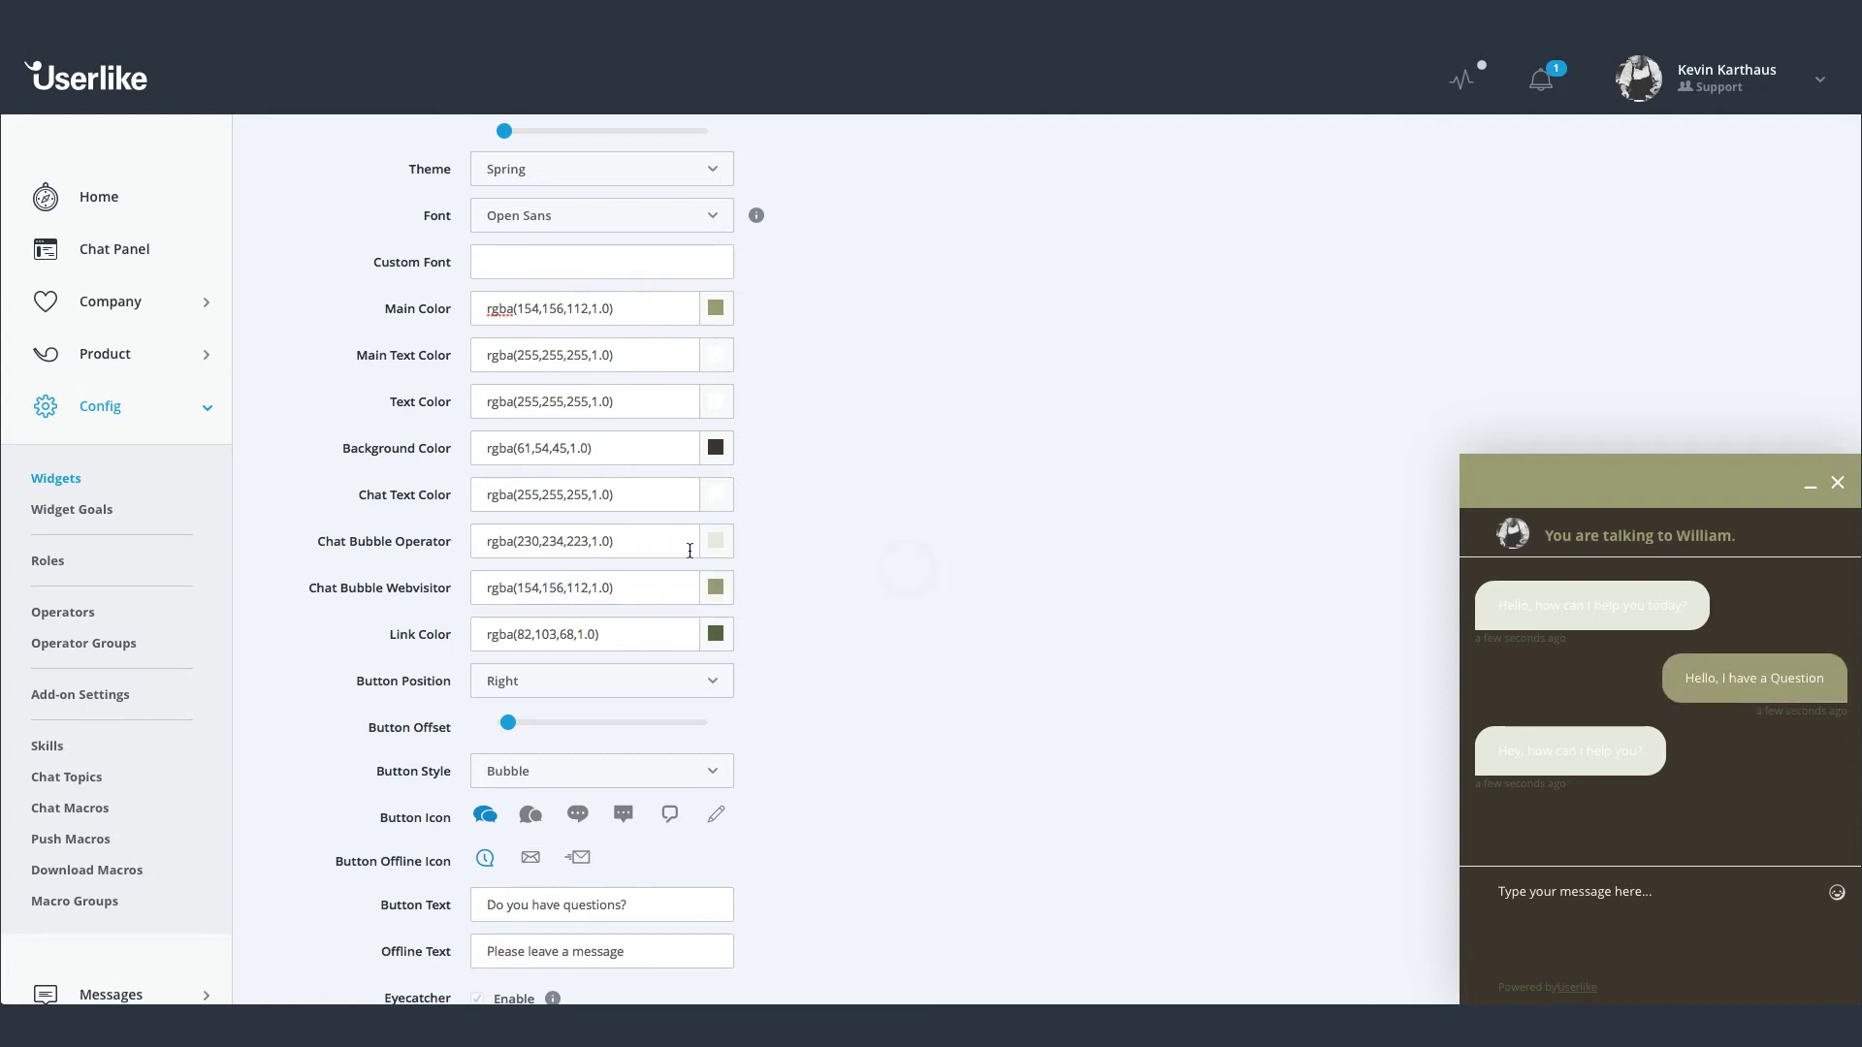
Make operator bubbles brownish grey rgba(120,112,97) and set the link colour to white.
left_click(718, 544)
mouse_move(769, 620)
left_mouse_down()
mouse_move(735, 641)
mouse_move(806, 664)
mouse_move(718, 628)
left_mouse_up()
left_click(806, 656)
left_click(981, 560)
left_click(724, 637)
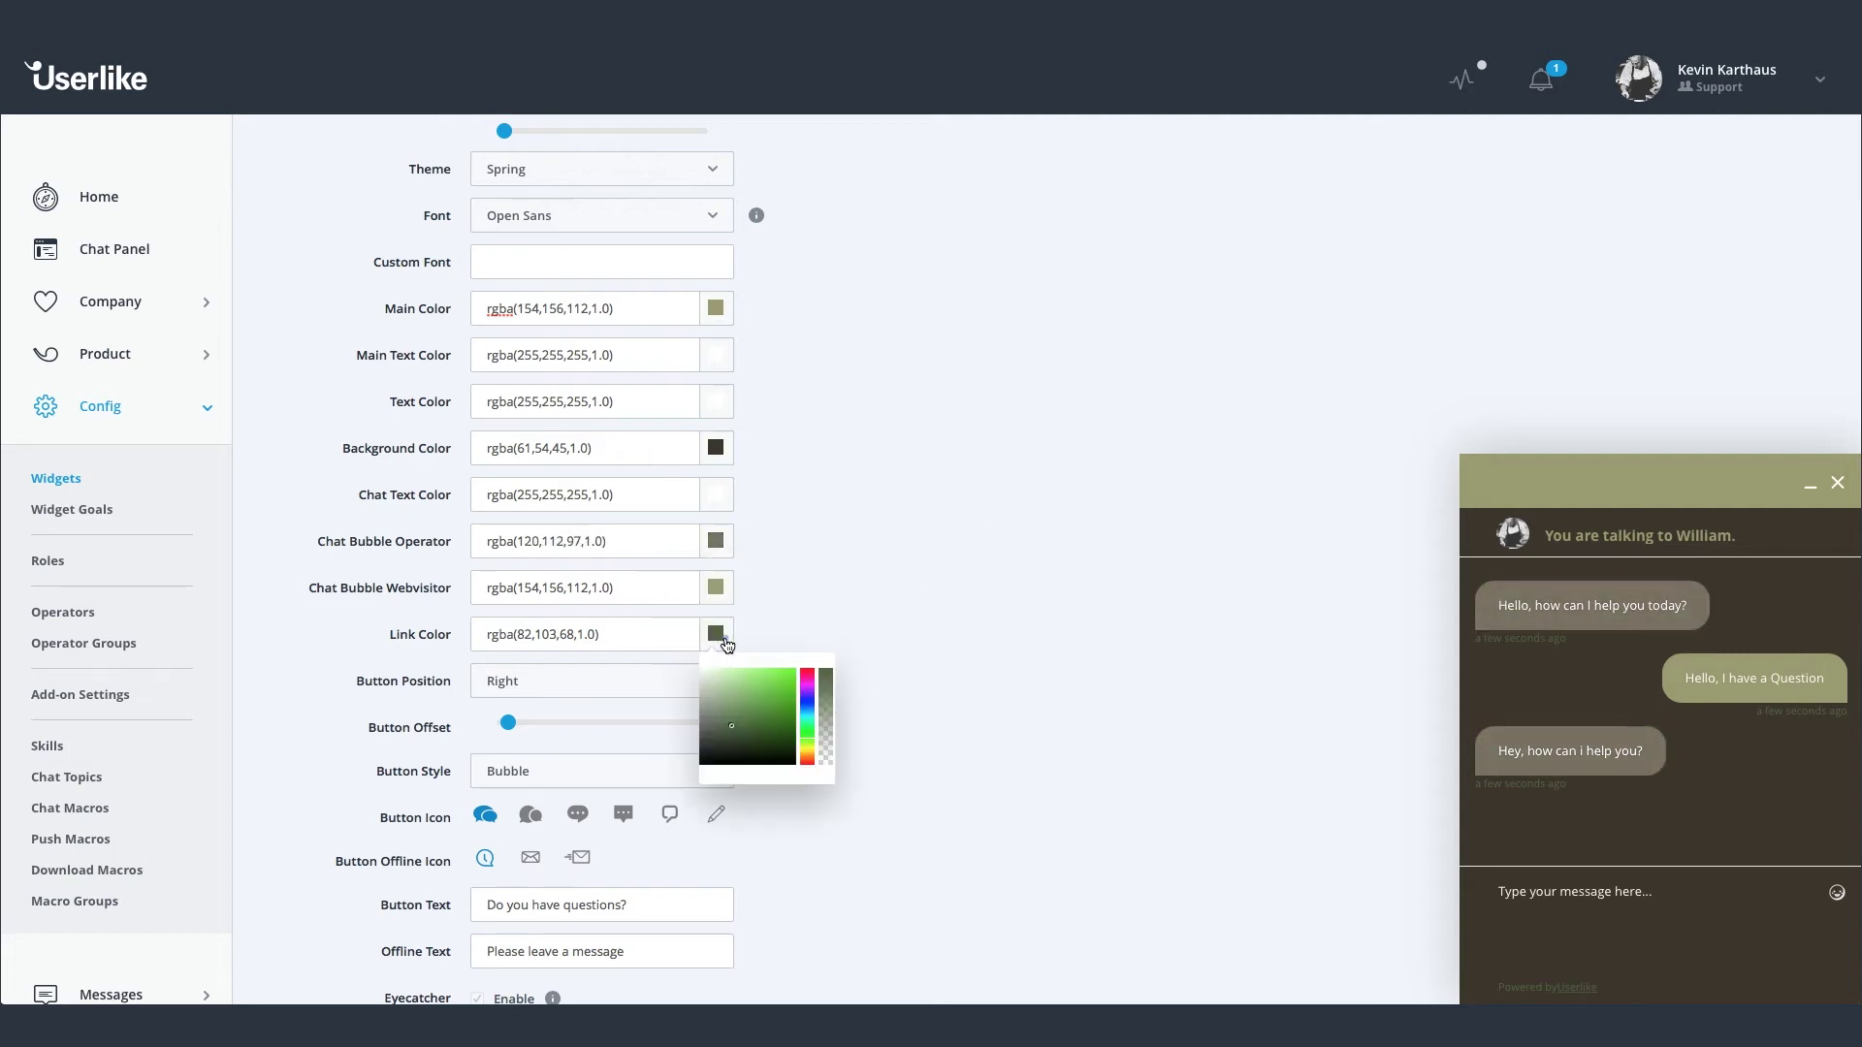
left_click(701, 669)
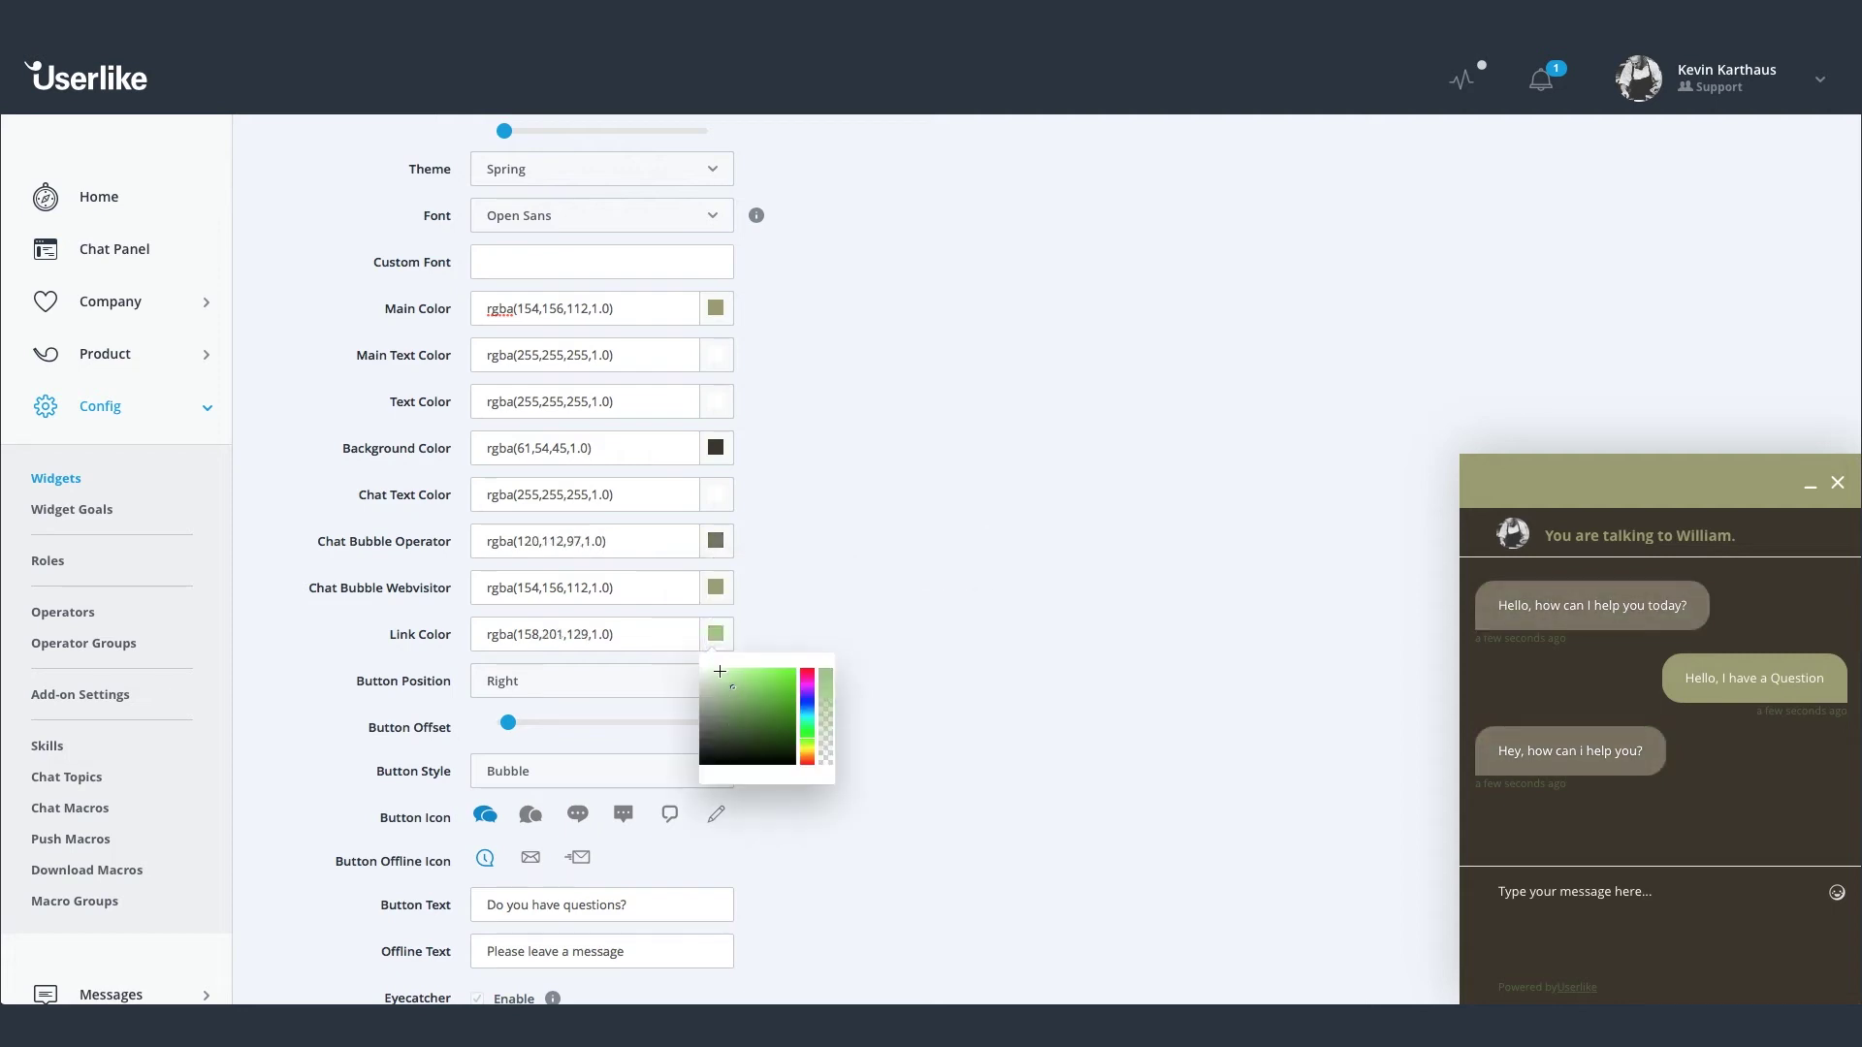
left_click(890, 543)
Keep Button Position on Right after trying Left, and add a small Button Offset inward.
scroll(817, 579, "down", 1)
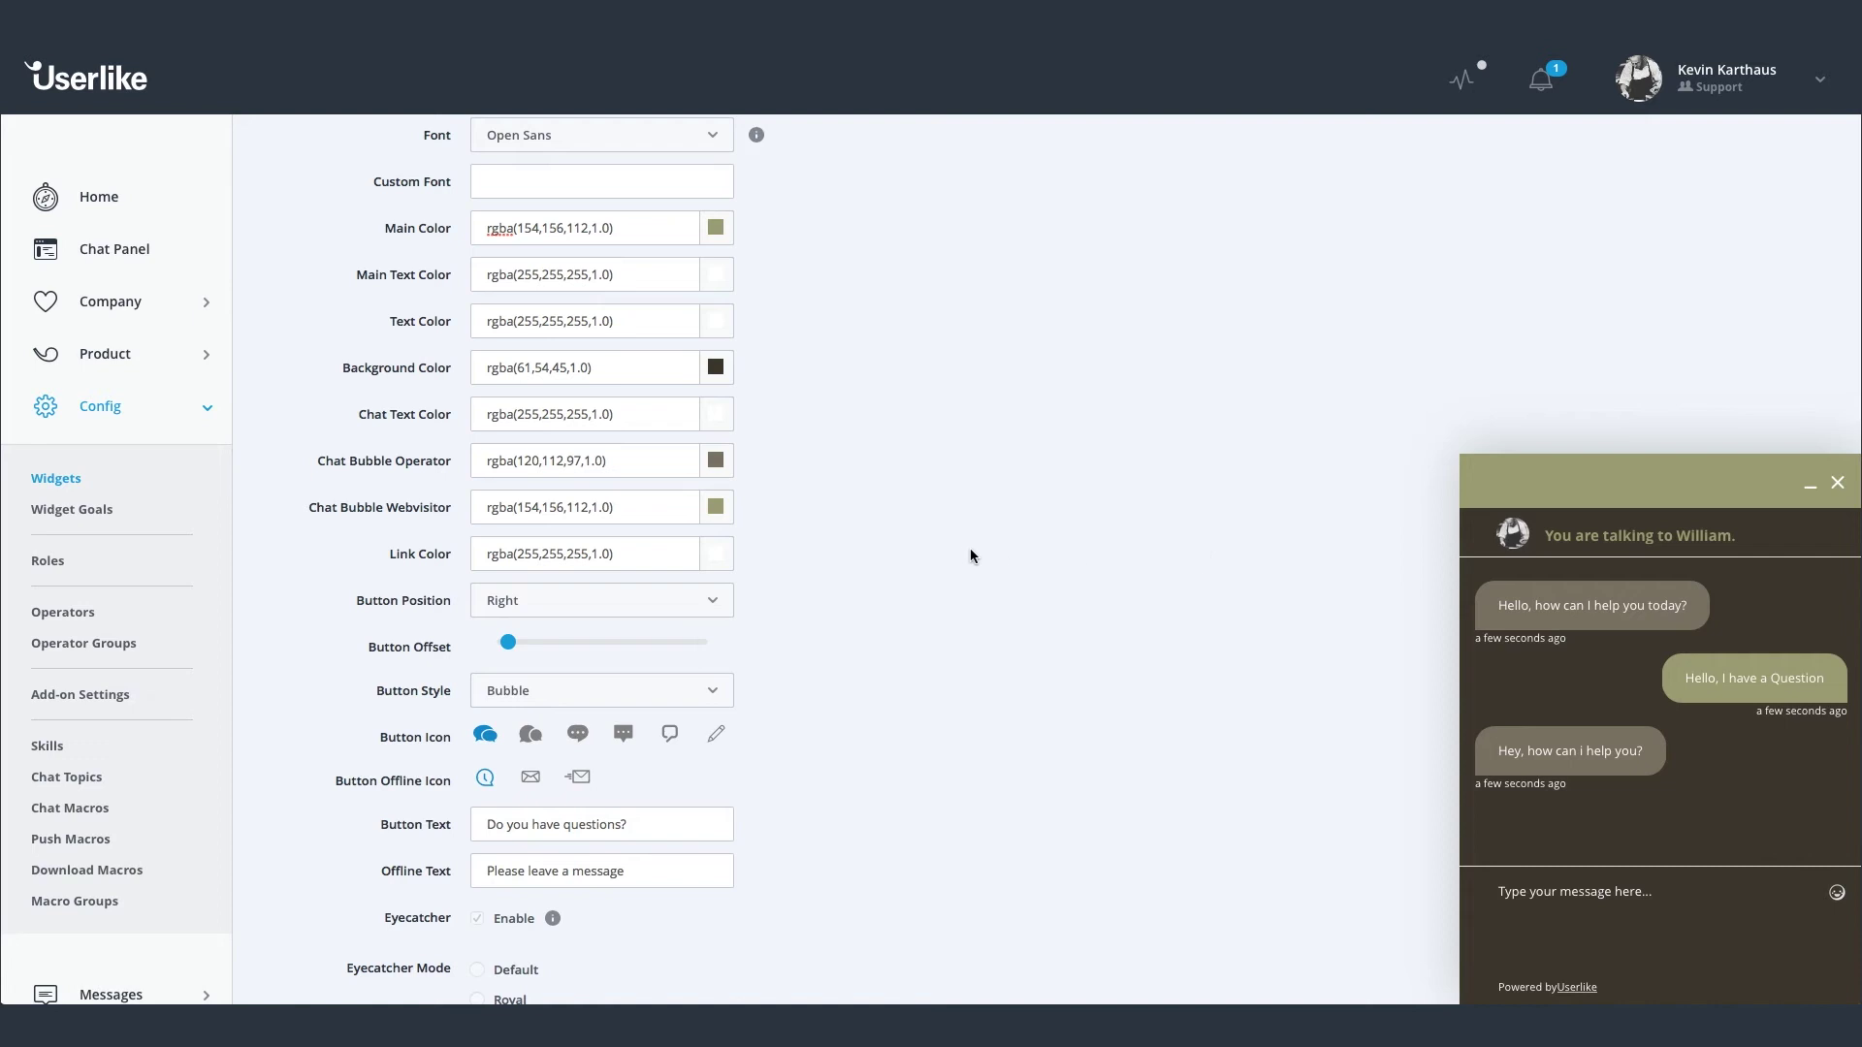
left_click(712, 610)
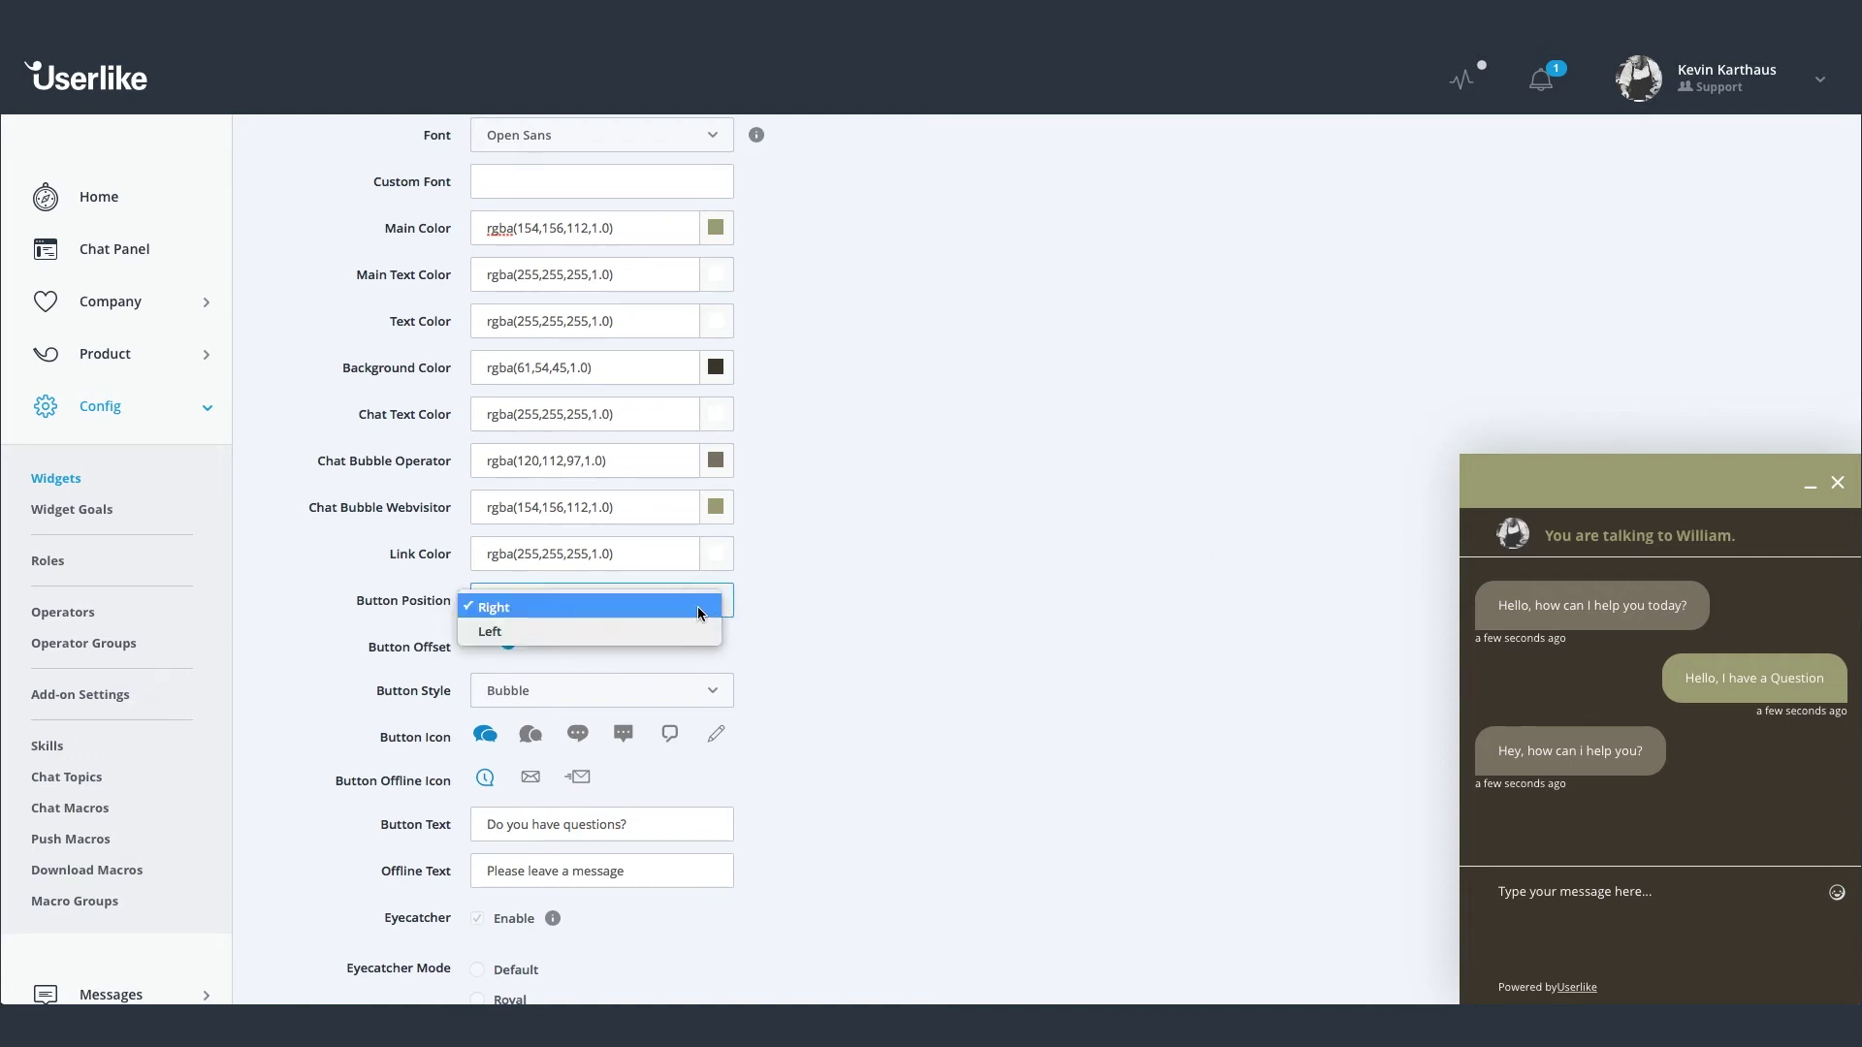
left_click(677, 633)
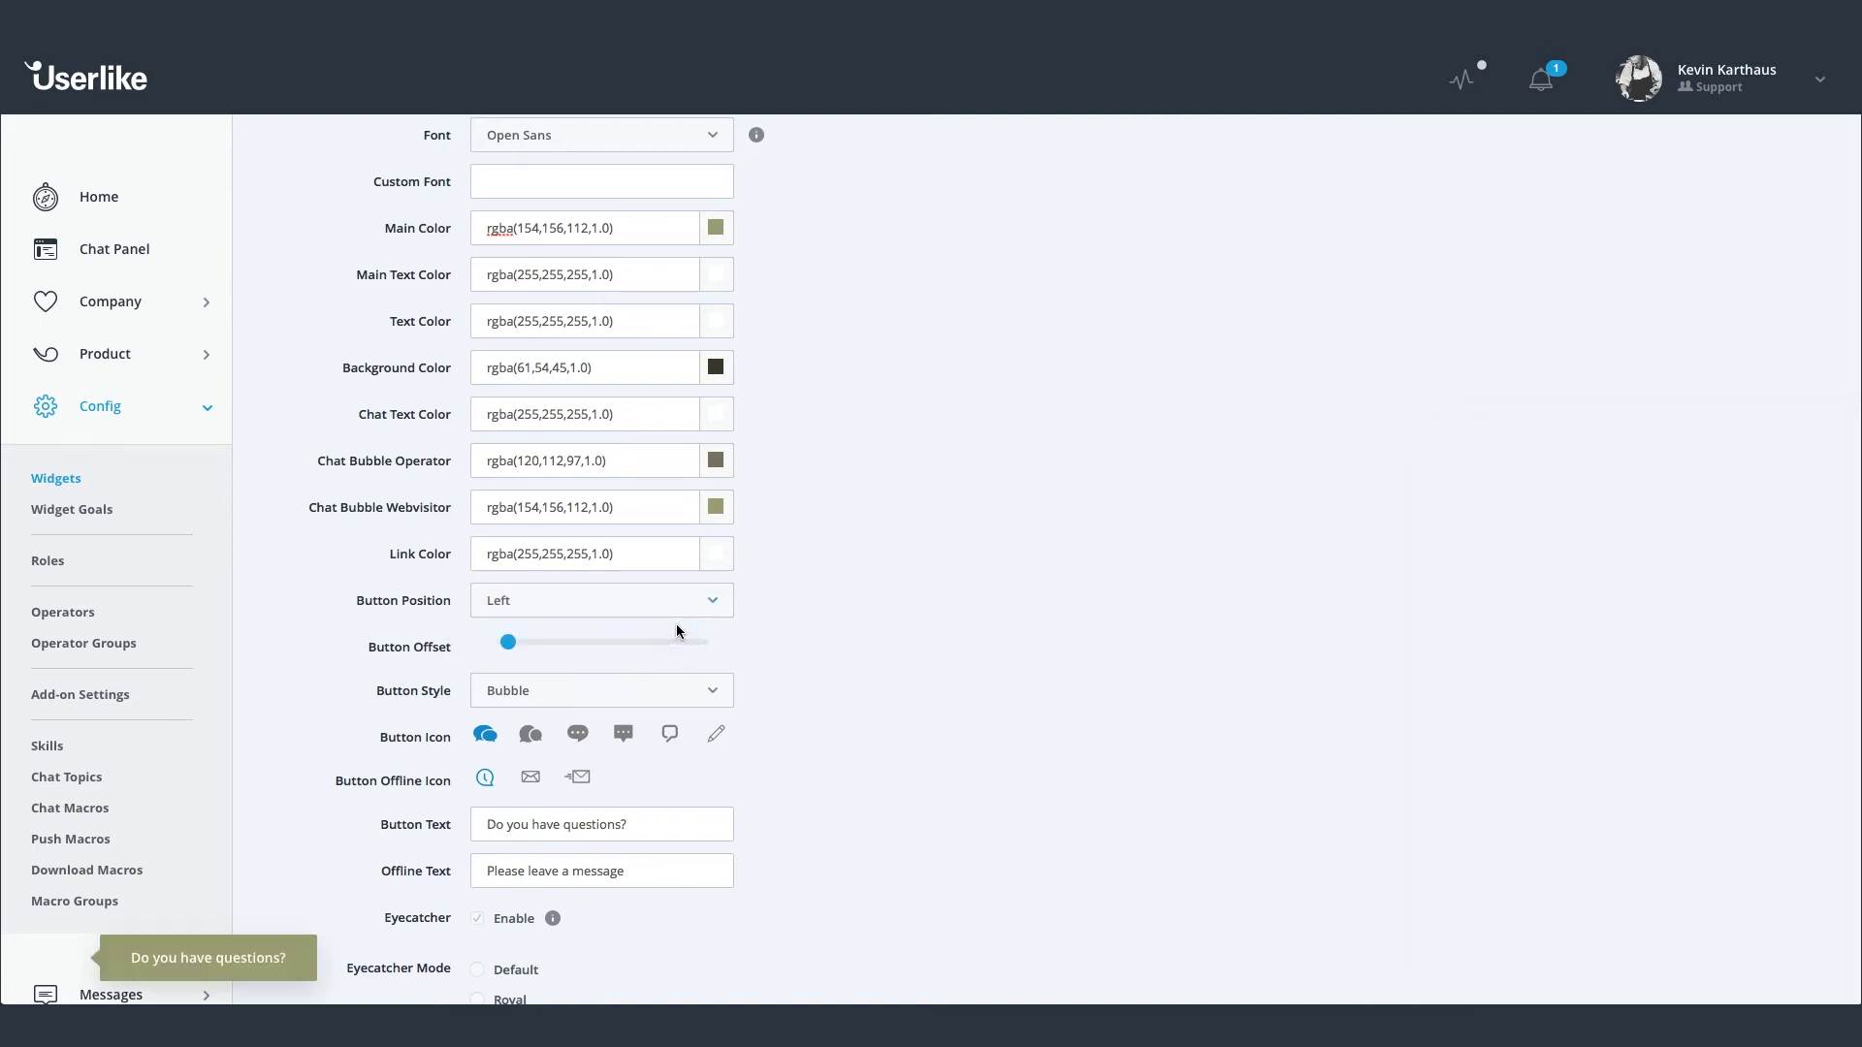
left_click(660, 608)
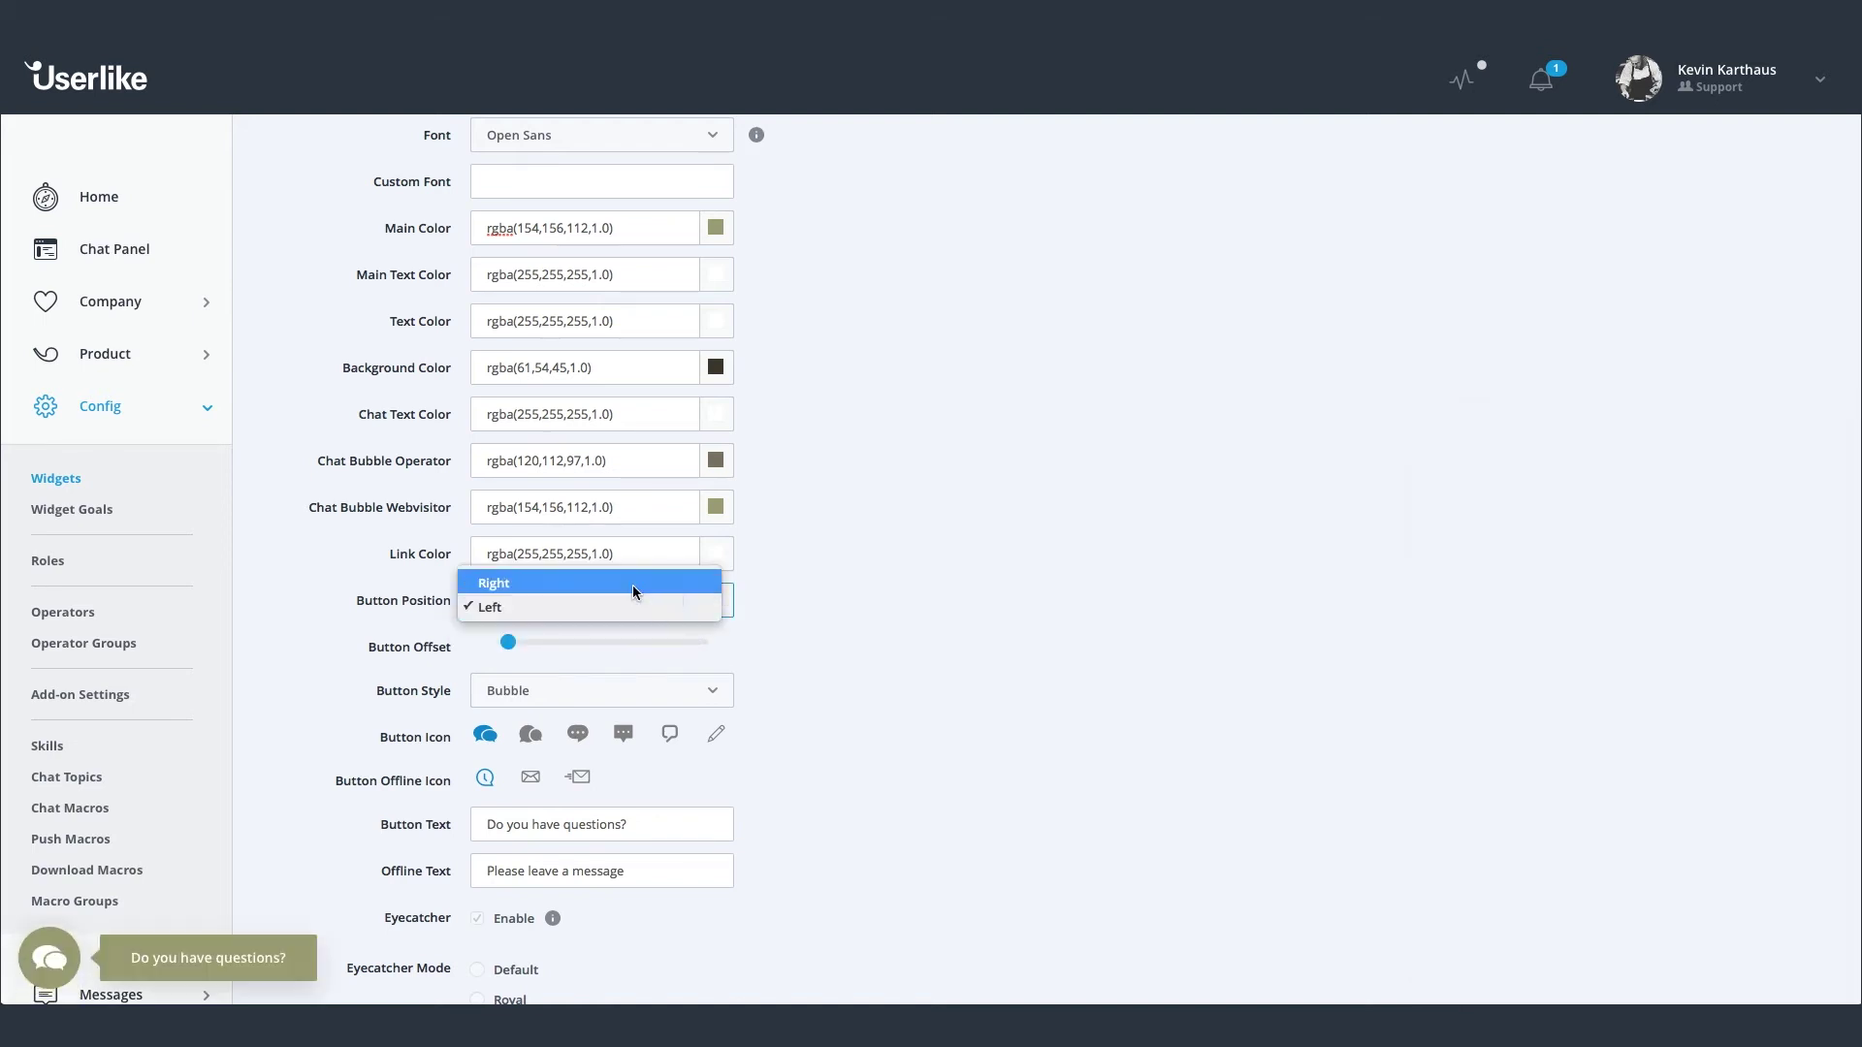
left_click(633, 585)
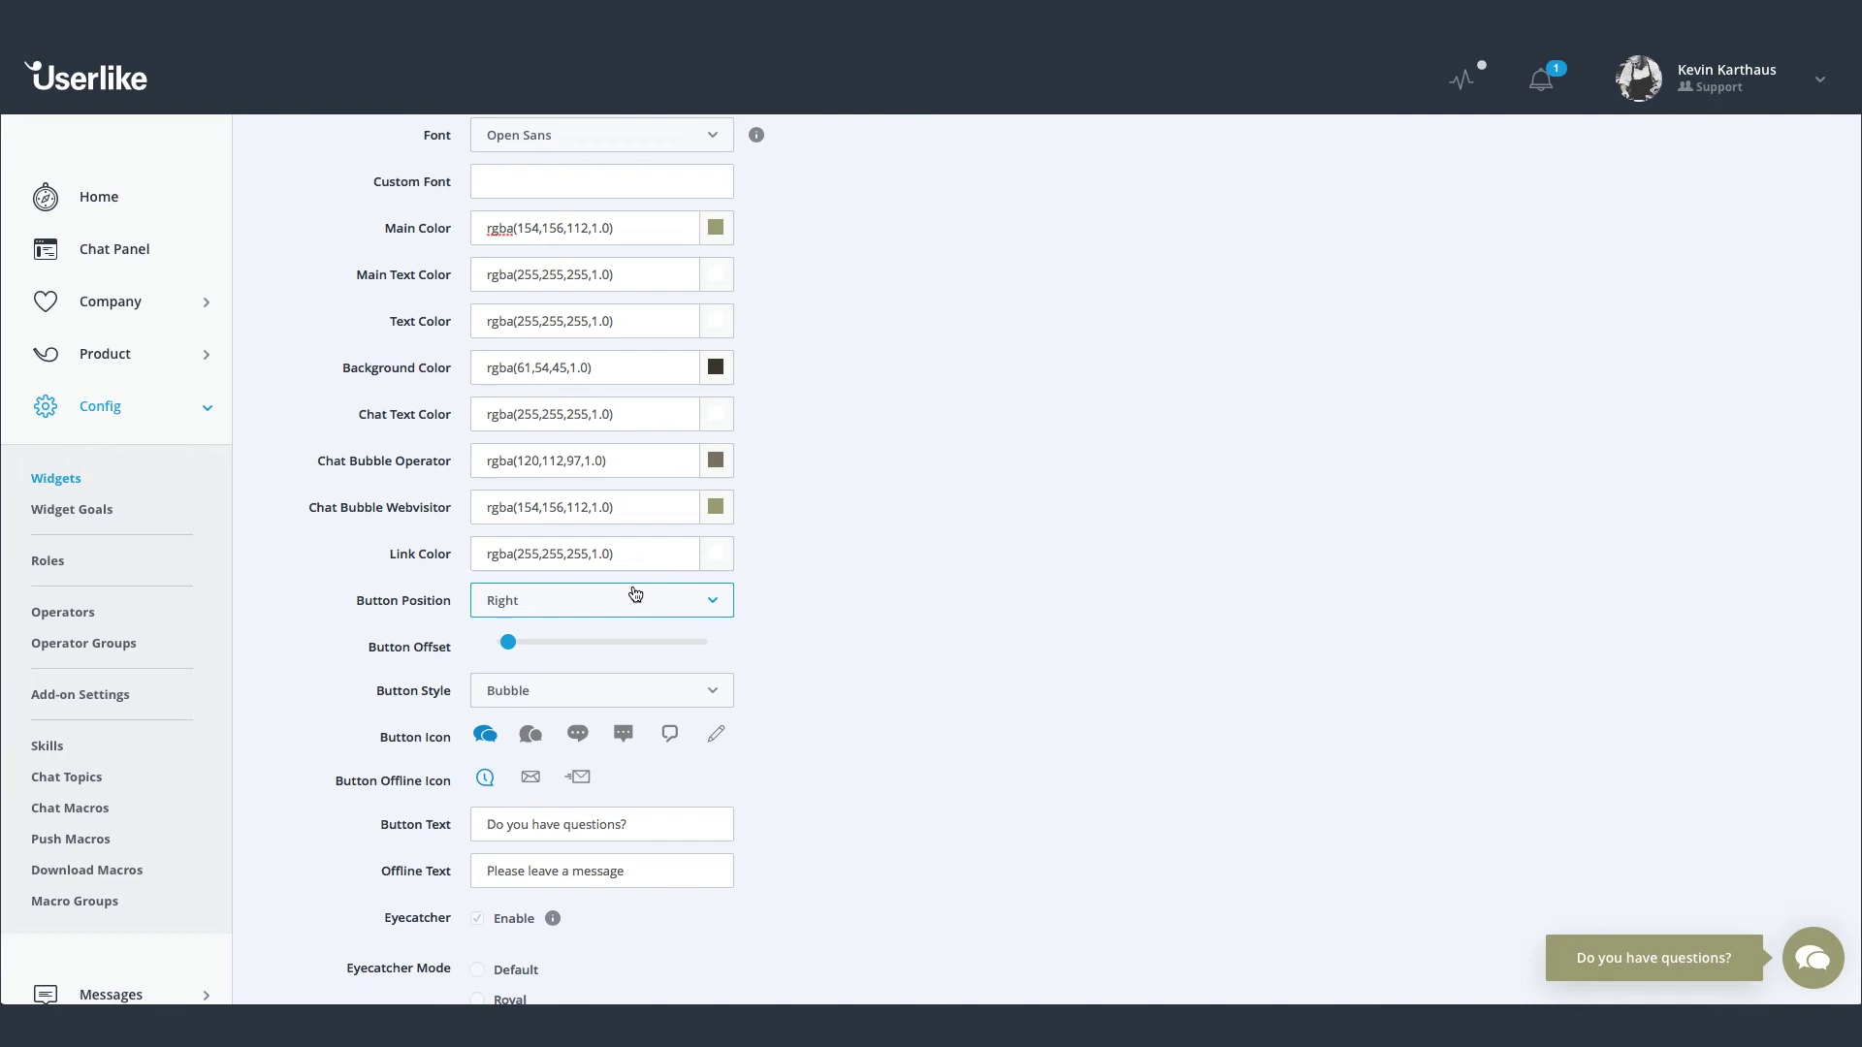
left_click_drag(509, 642, 524, 649)
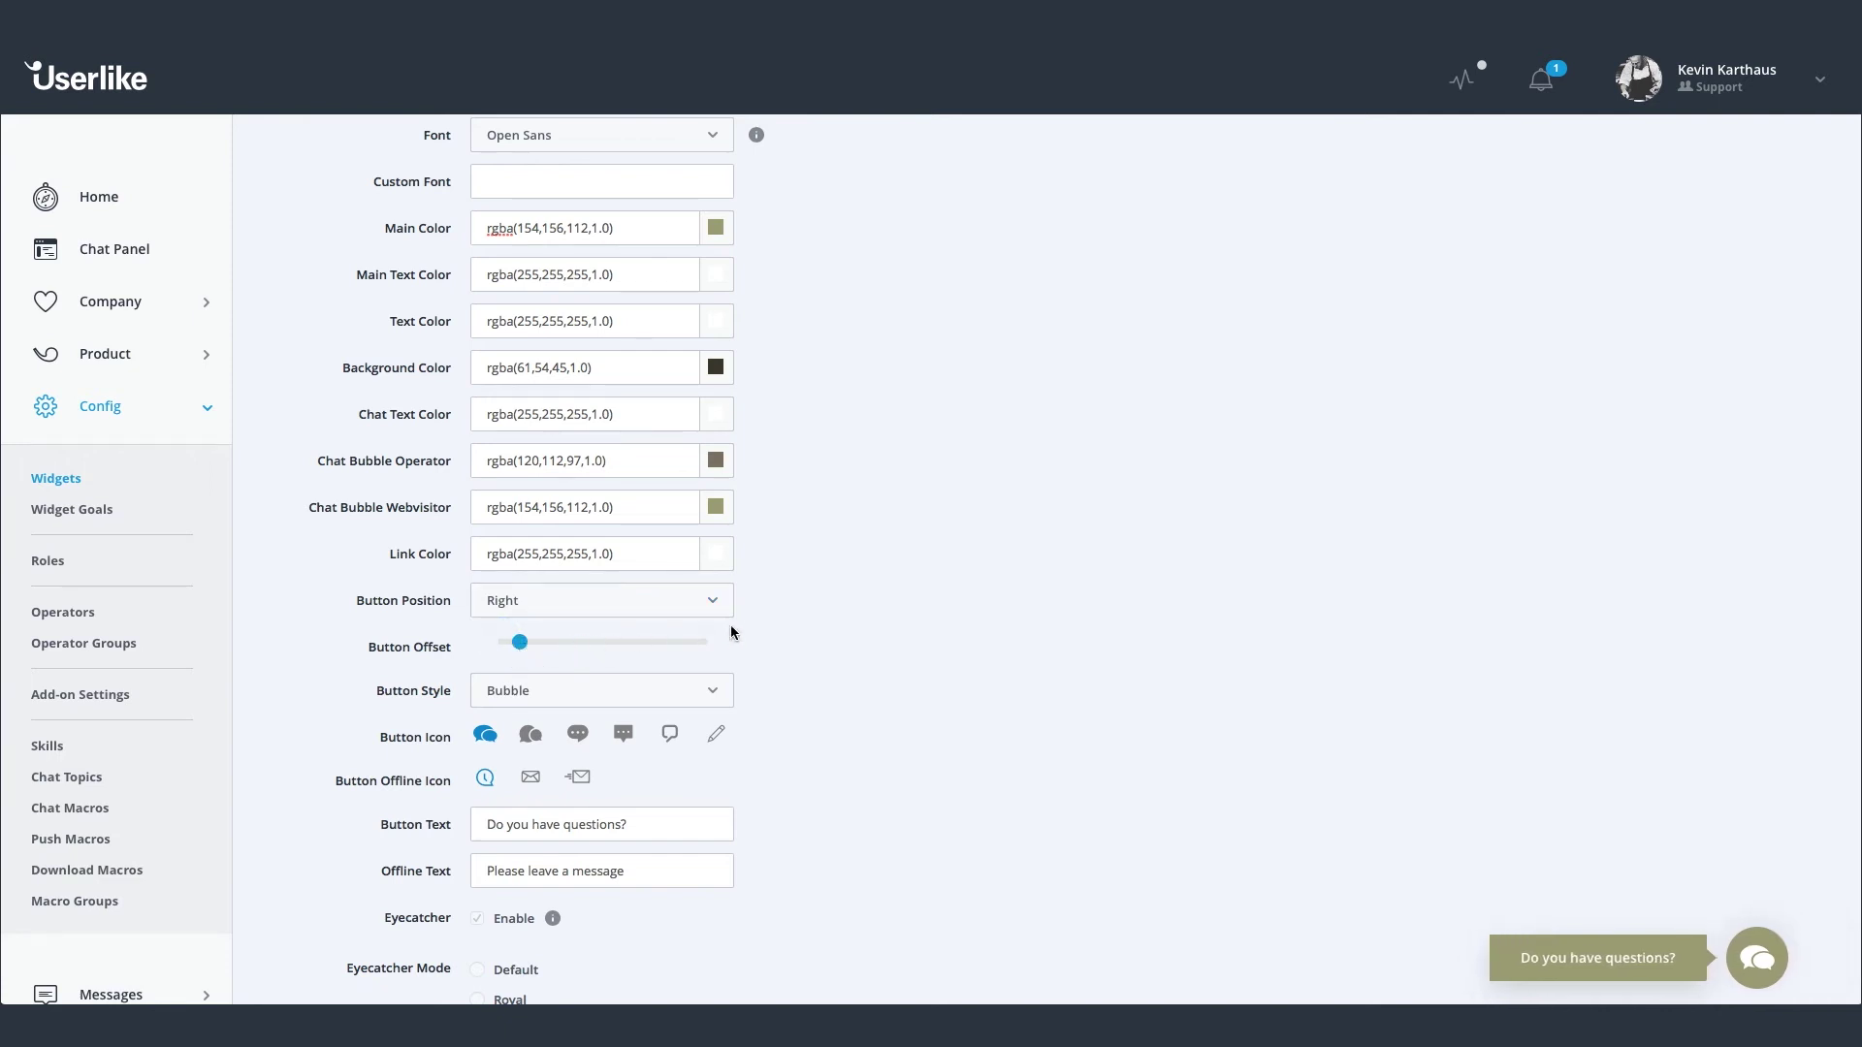
Set Button Style to Big, with the dotted speech-bubble icon and an envelope Offline Icon.
scroll(790, 628, "down", 1)
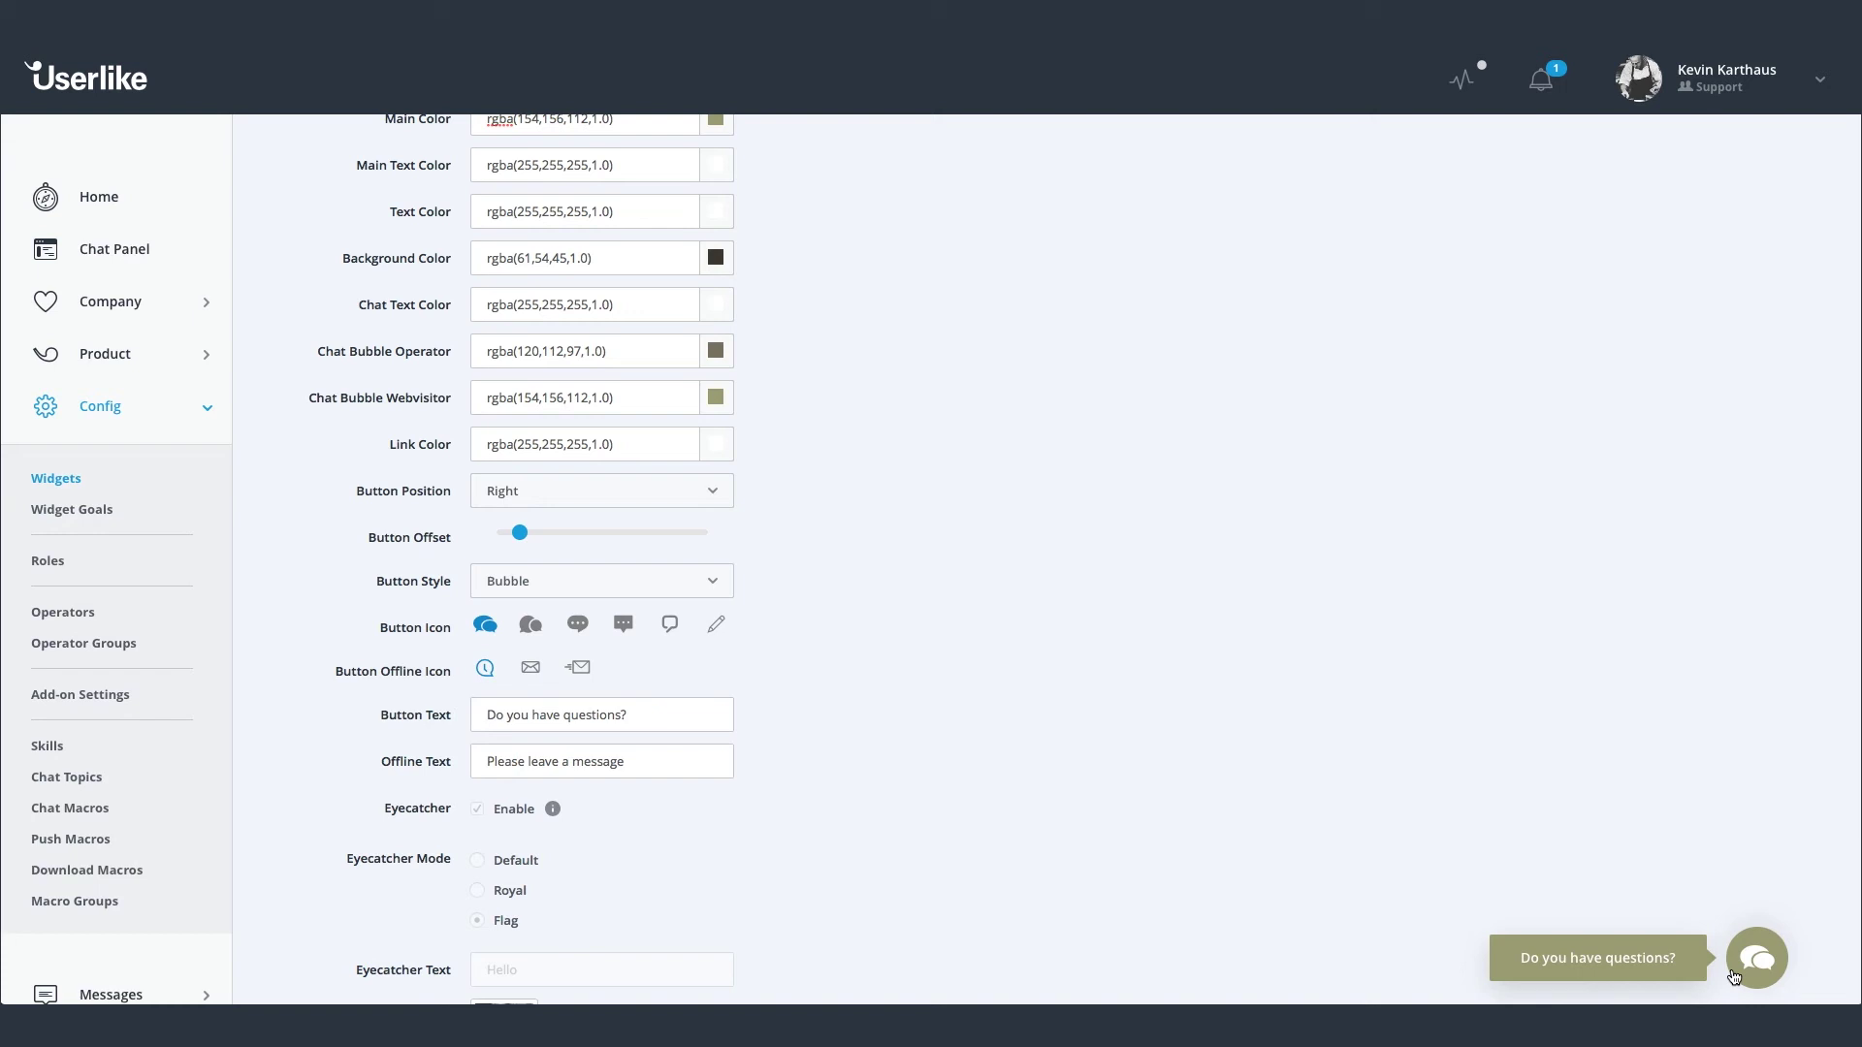
left_click(703, 586)
left_click(677, 612)
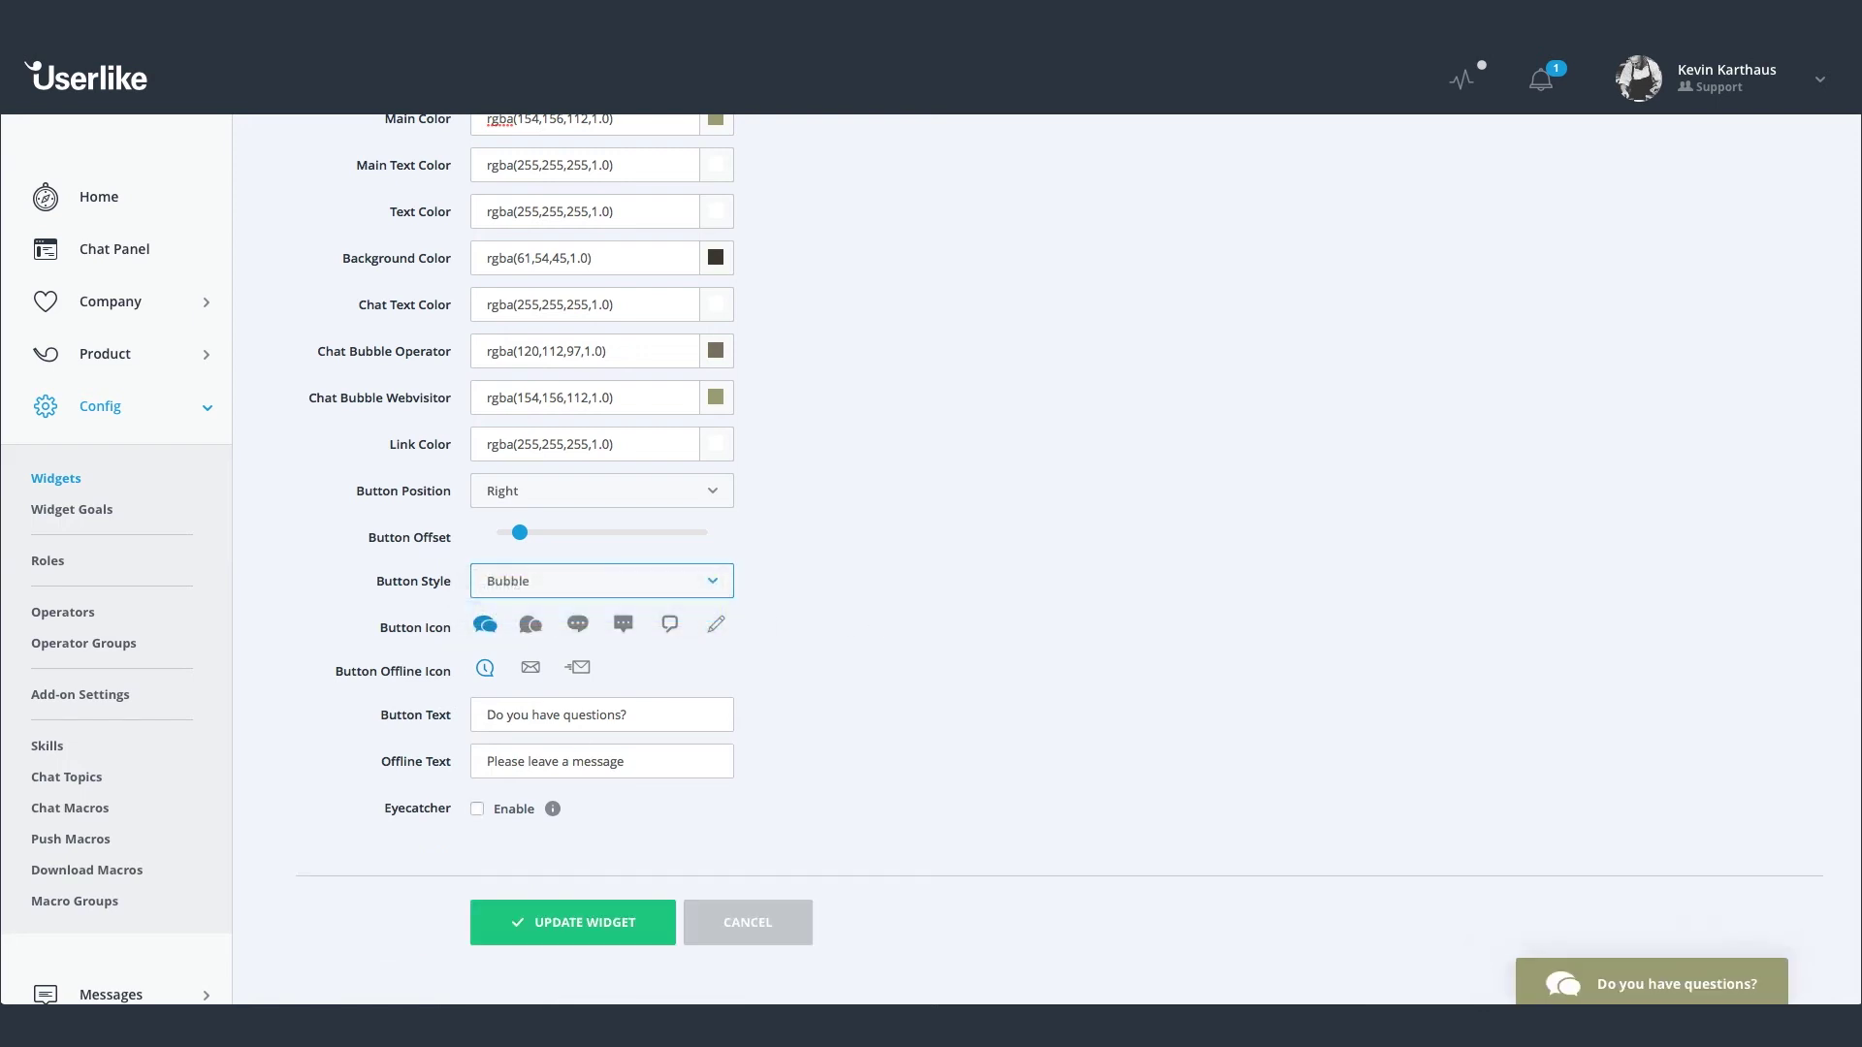
left_click(531, 622)
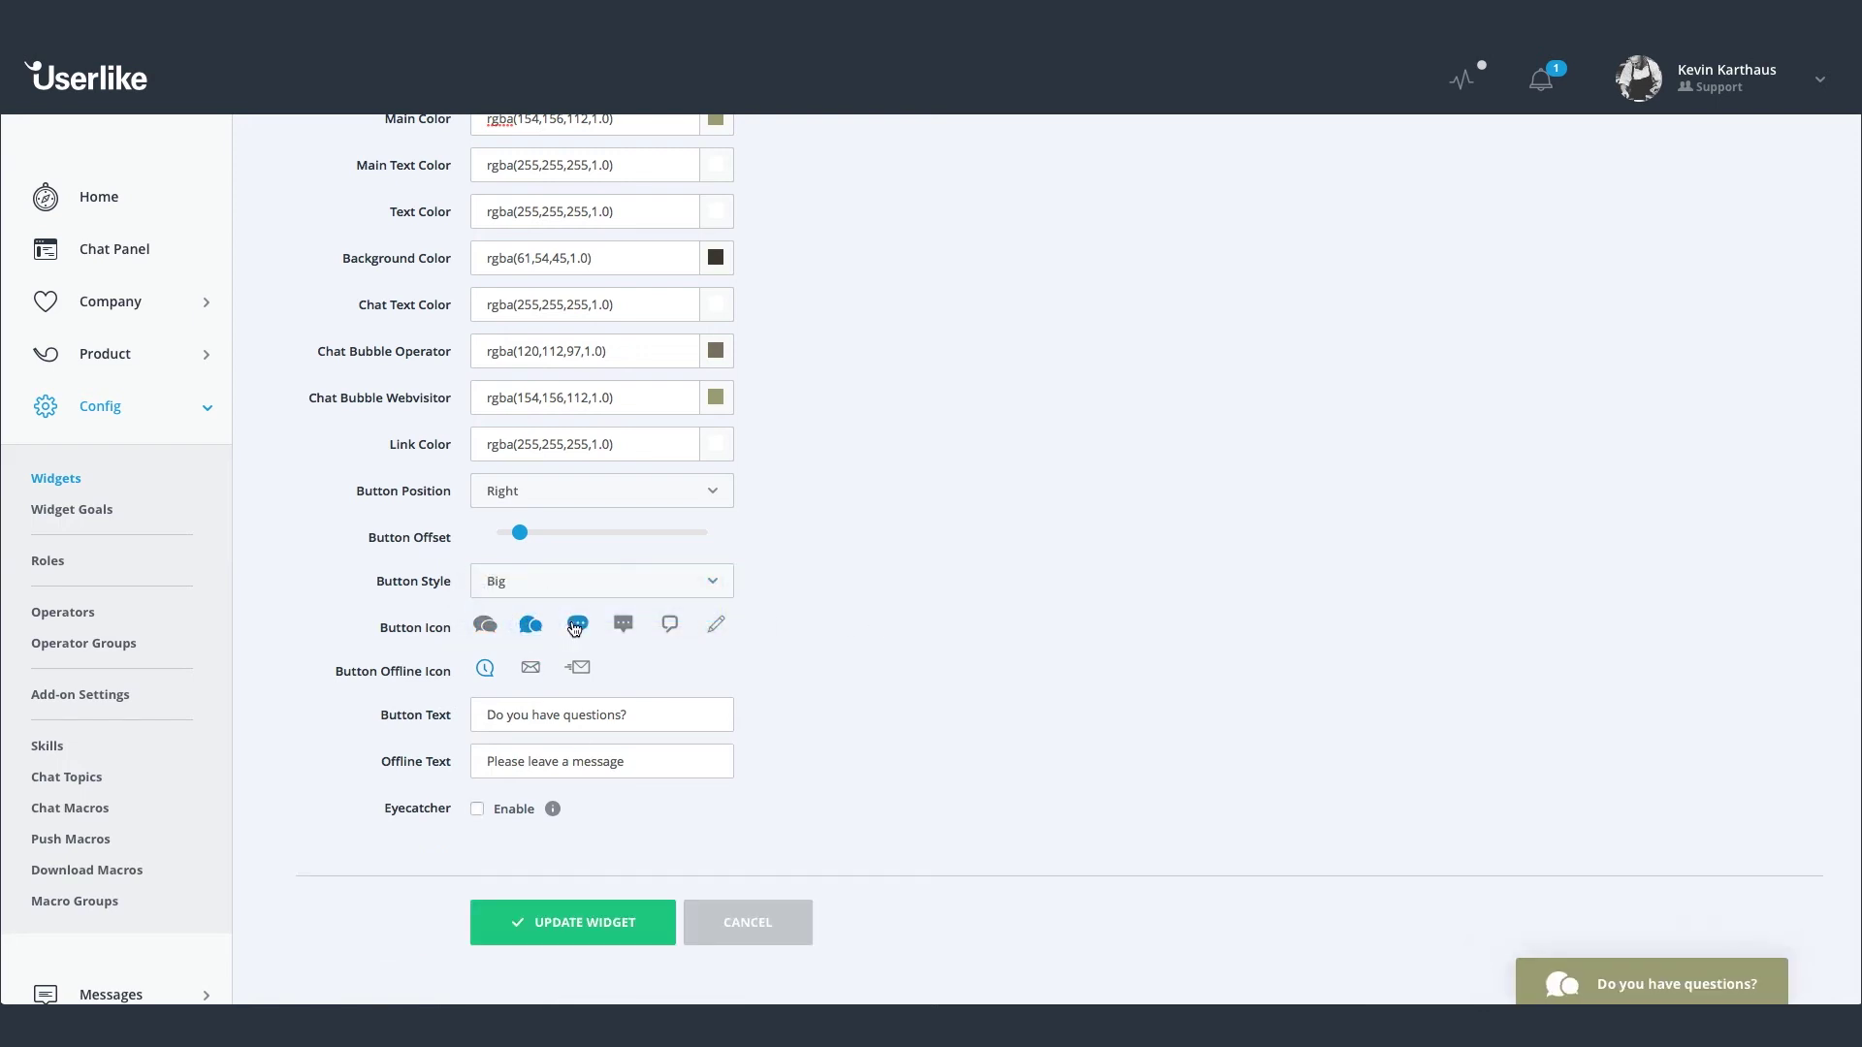
left_click(577, 626)
left_click(531, 669)
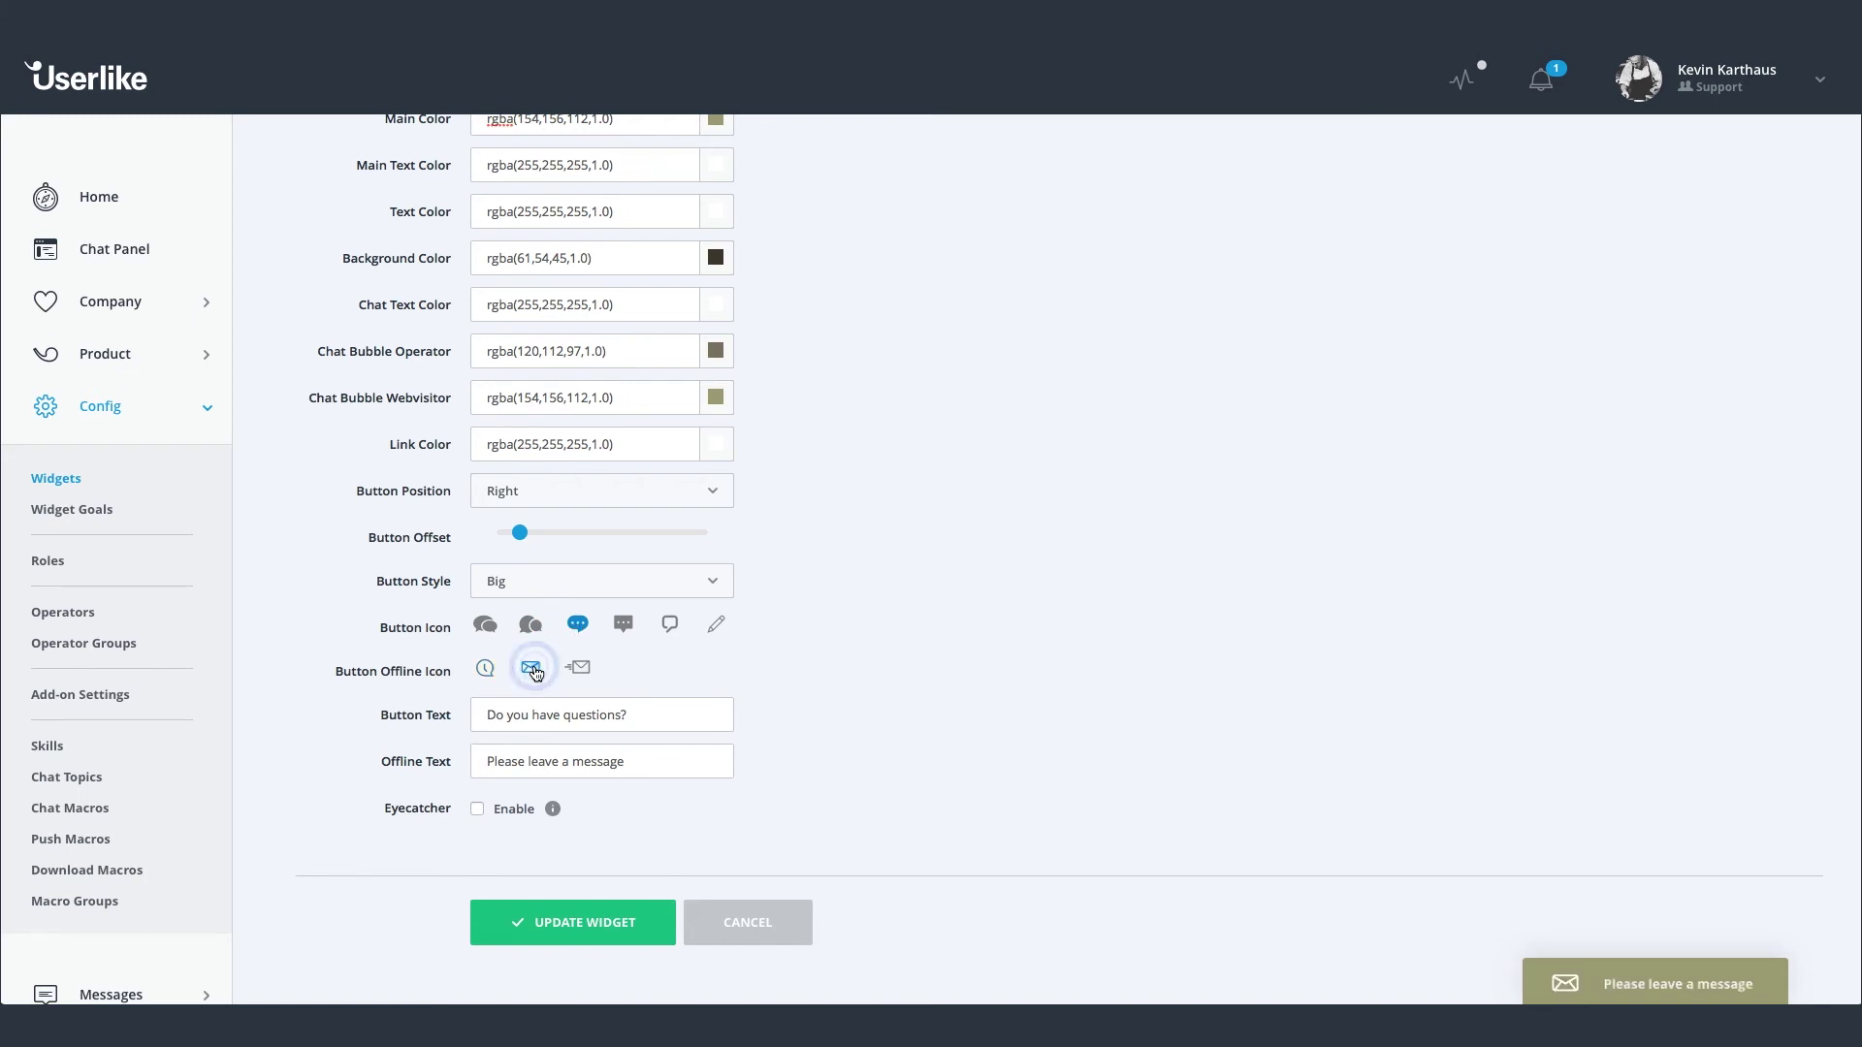
Change the Button Text to 'Contact us now' and enable the eyecatcher.
left_click_drag(549, 712, 631, 715)
key("ctrl+a")
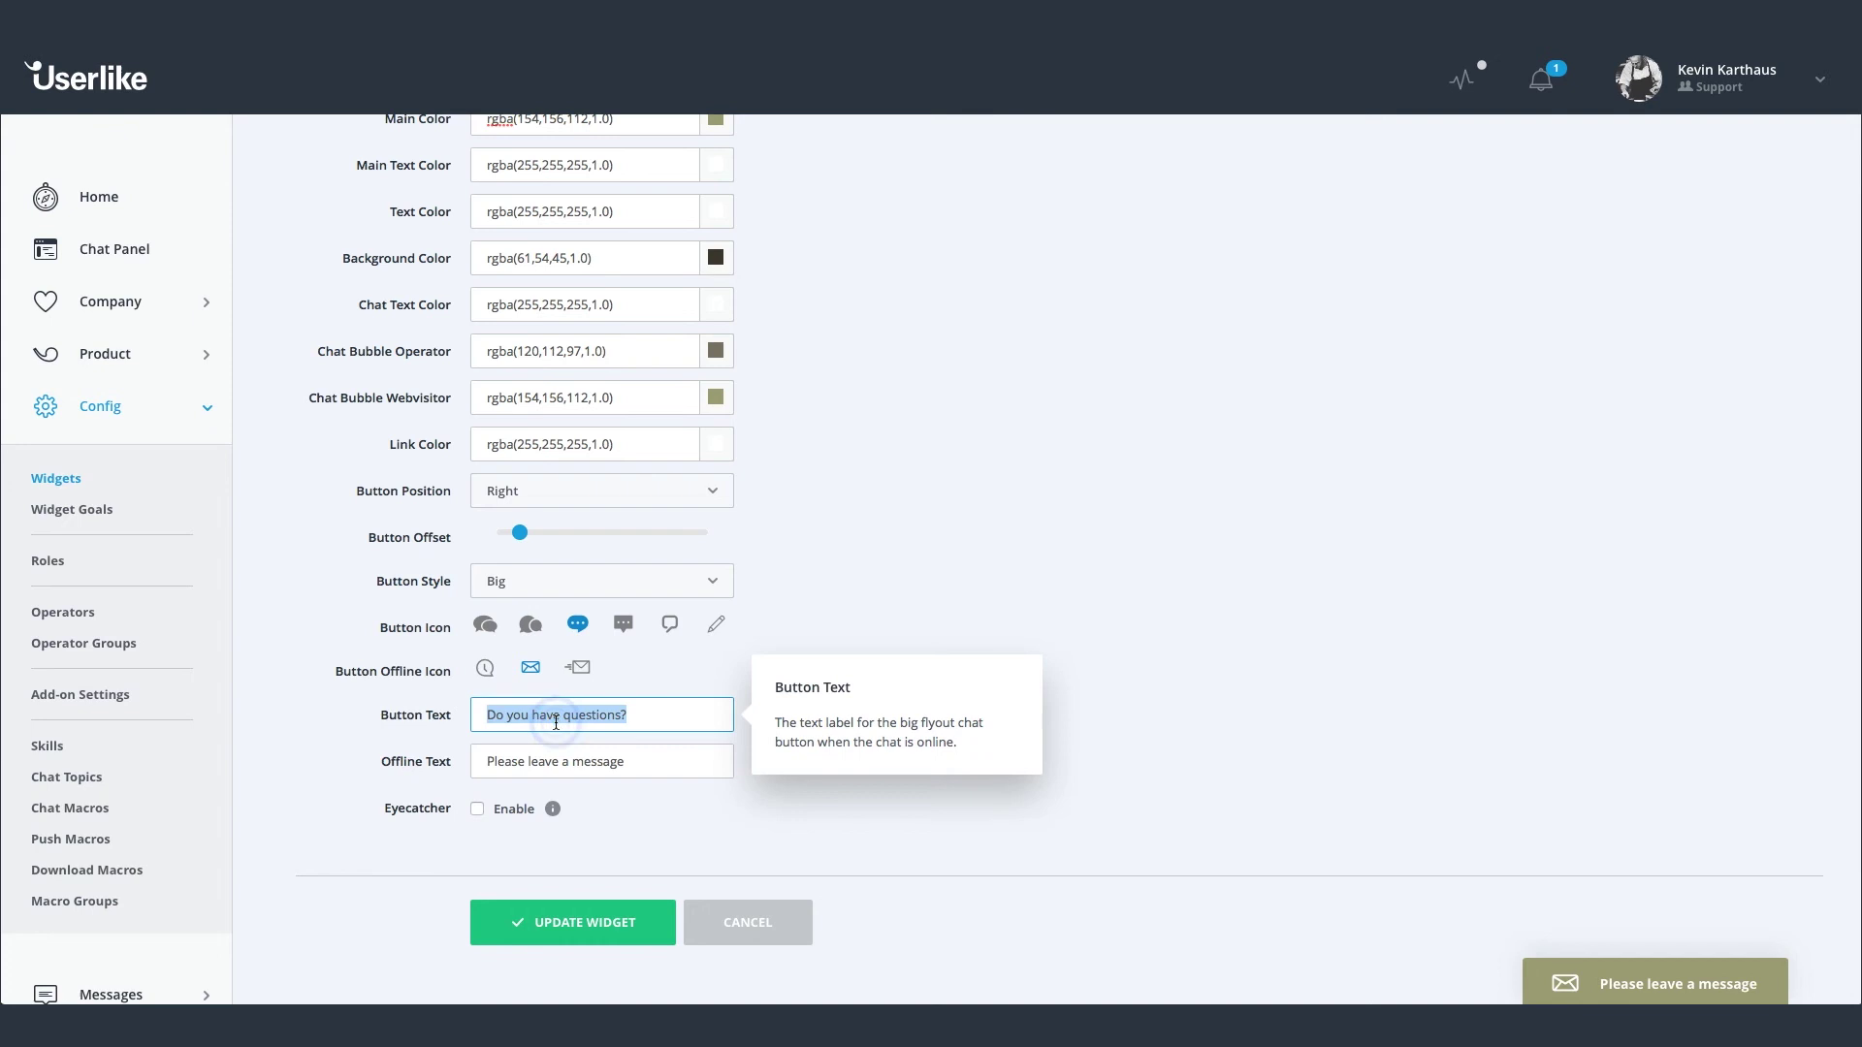
type("Contact ")
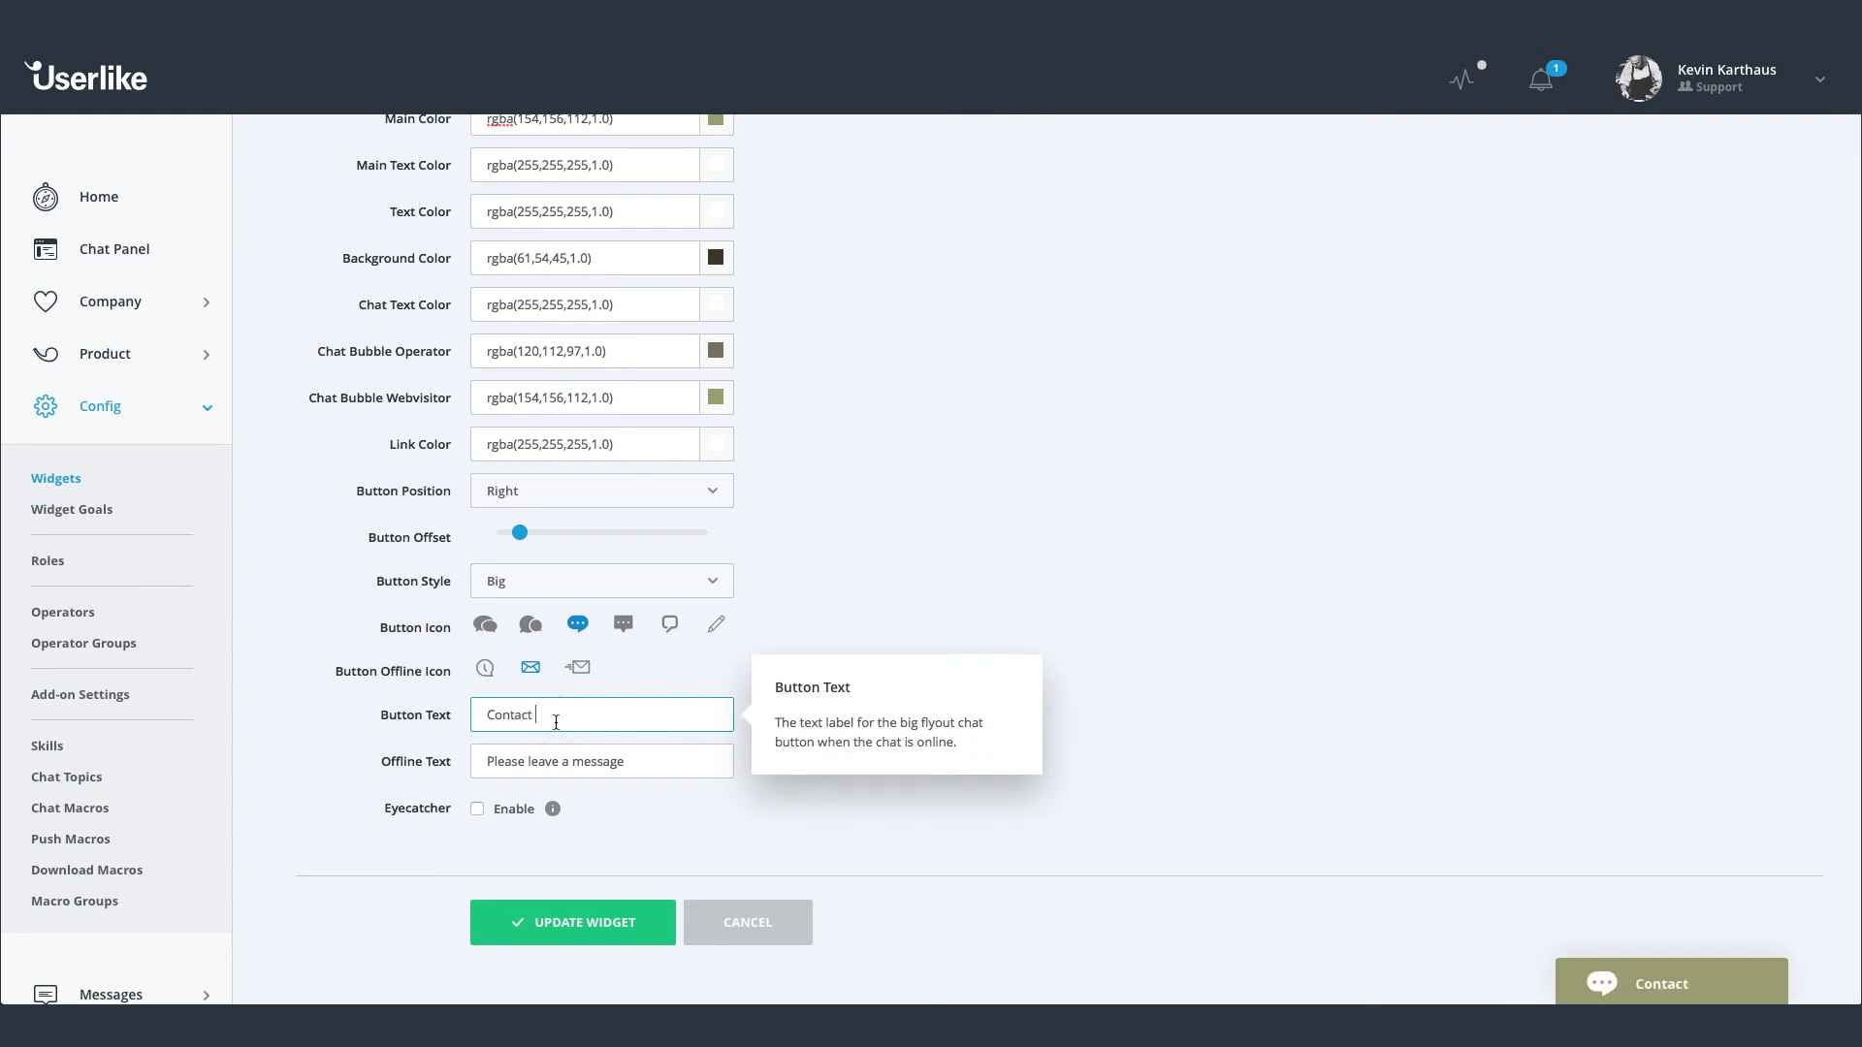
type("us now")
left_click(478, 809)
Set Eyecatcher Mode to Default, after previewing Royal, with the text 'Want to book a table?'.
scroll(781, 797, "down", 2)
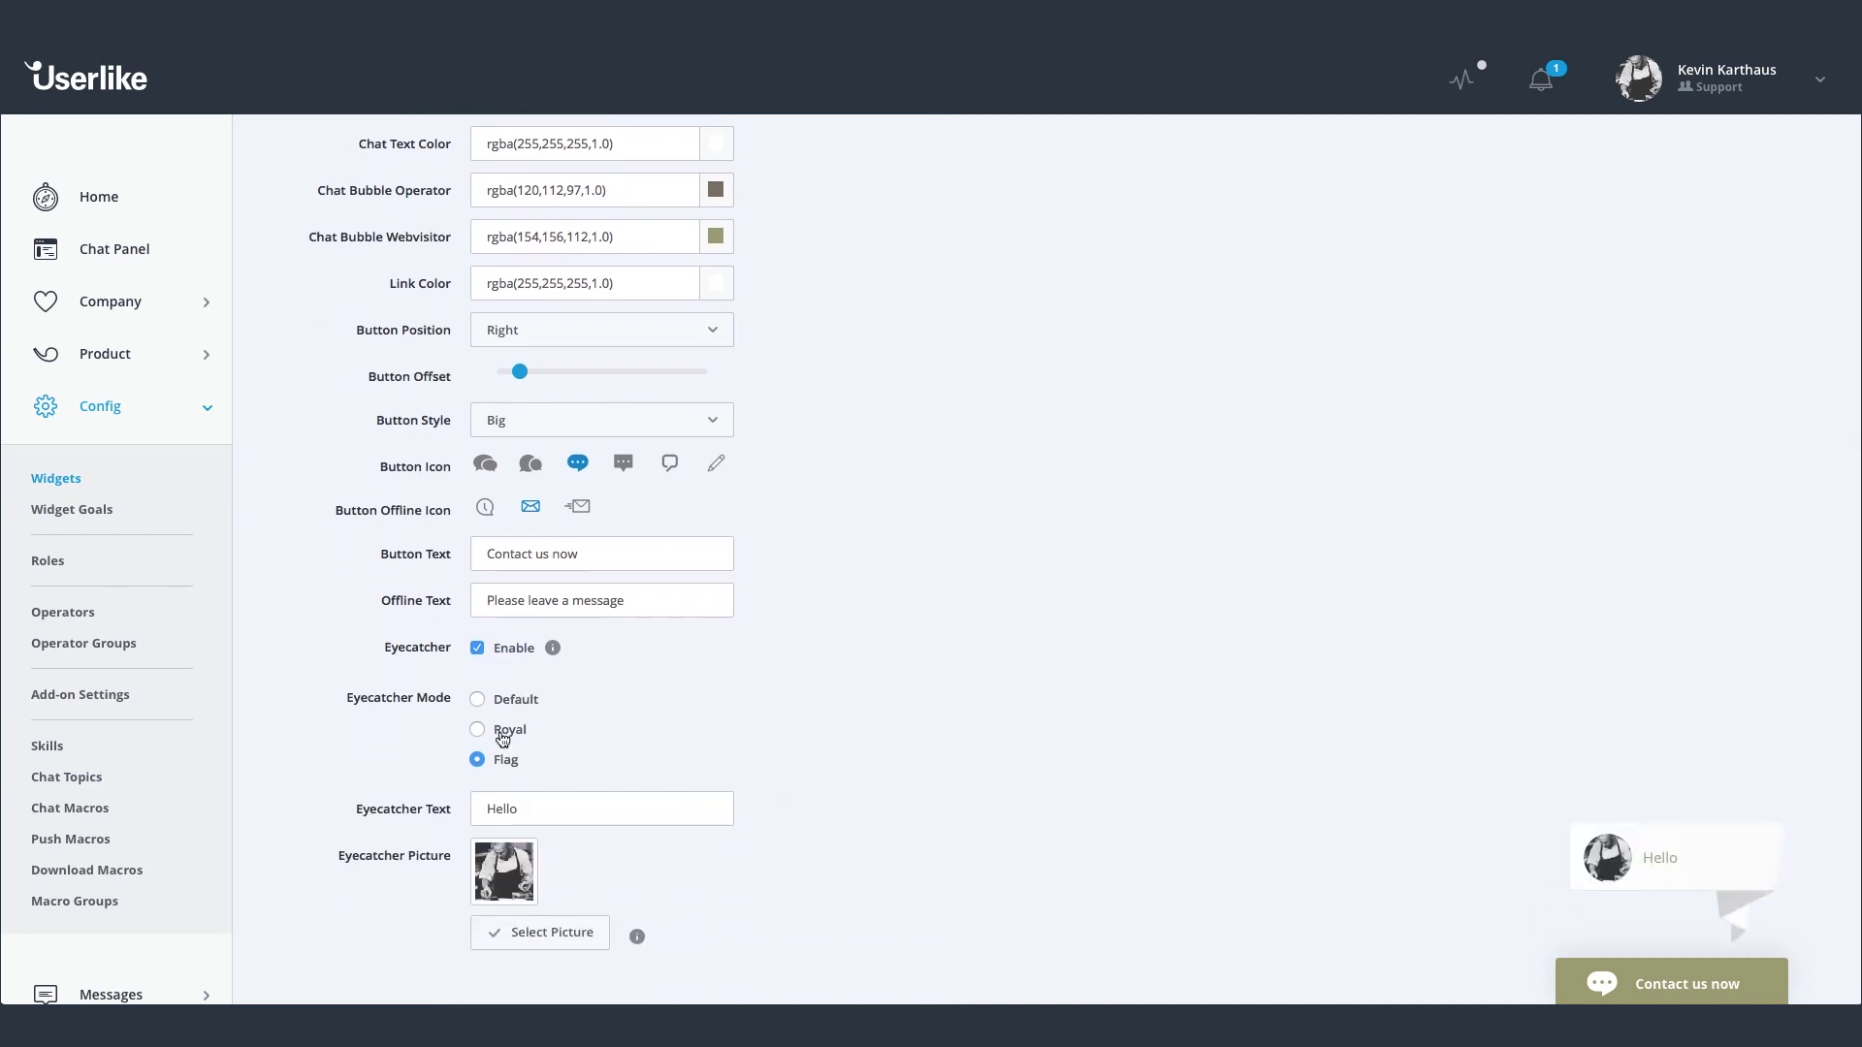
left_click(502, 737)
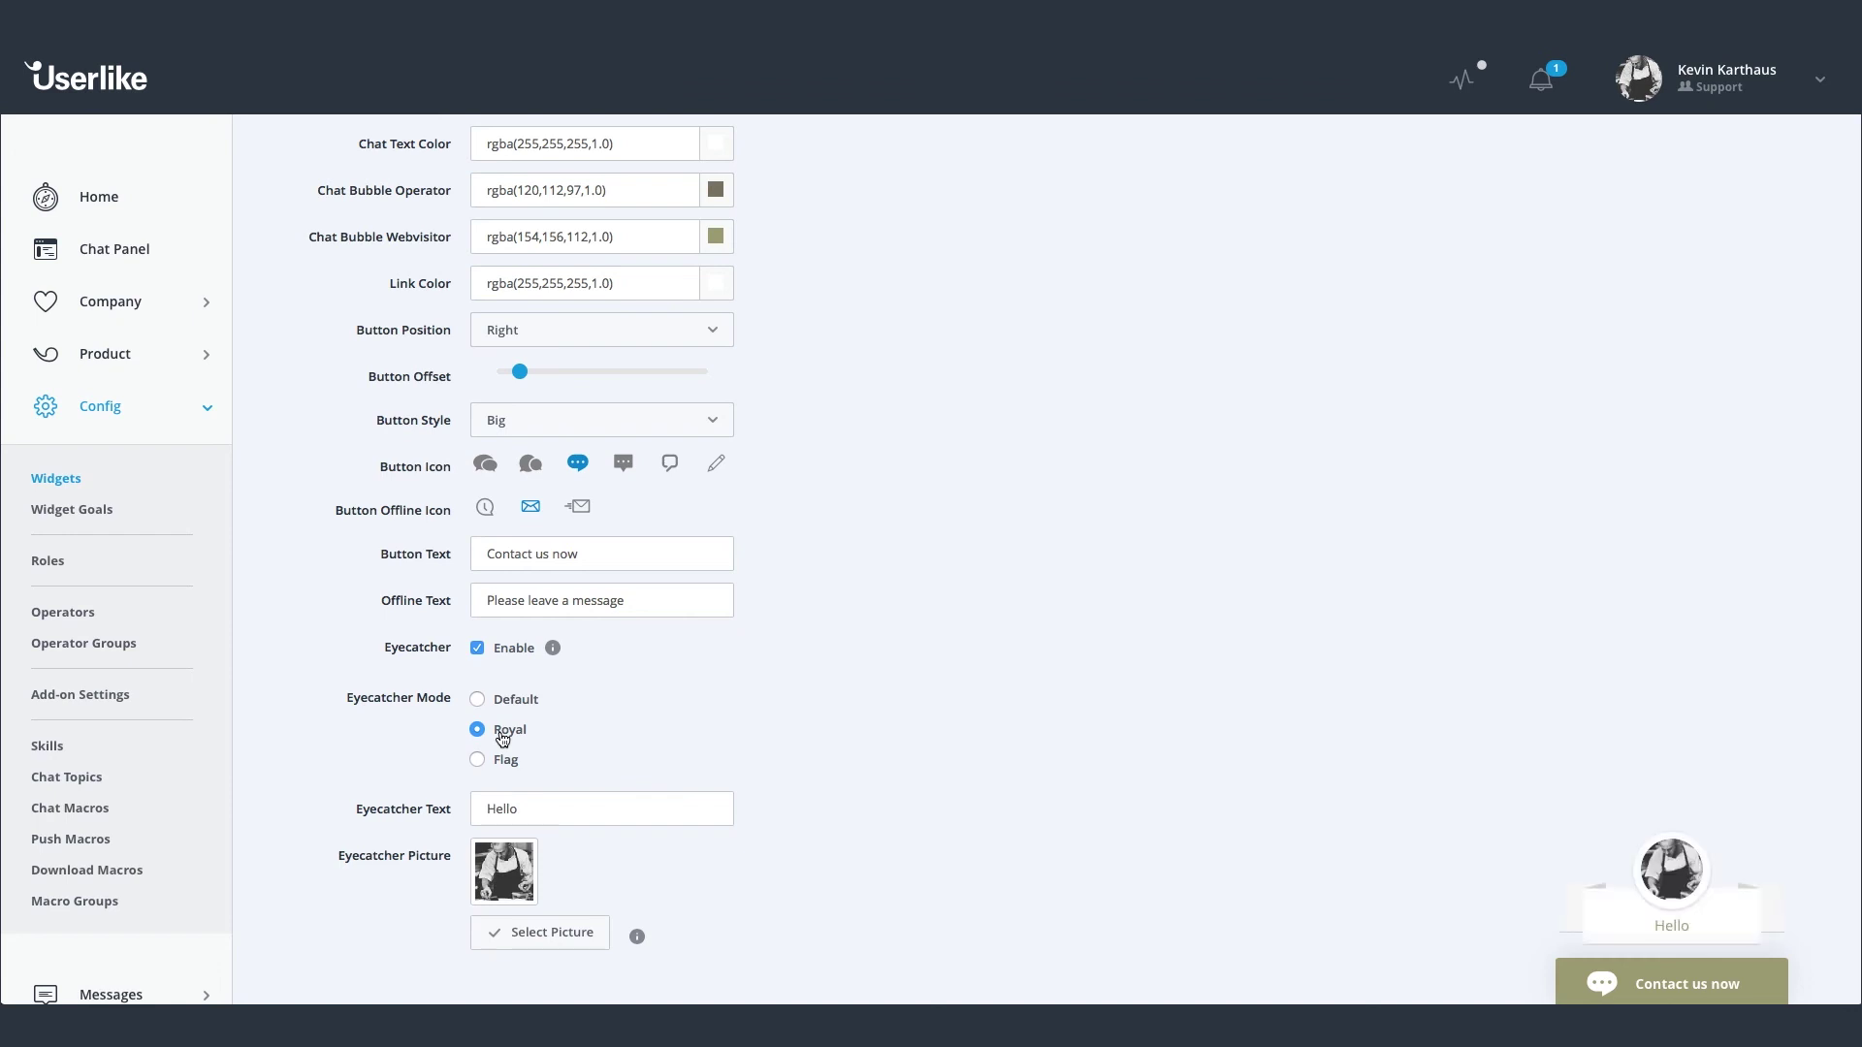
left_click(504, 711)
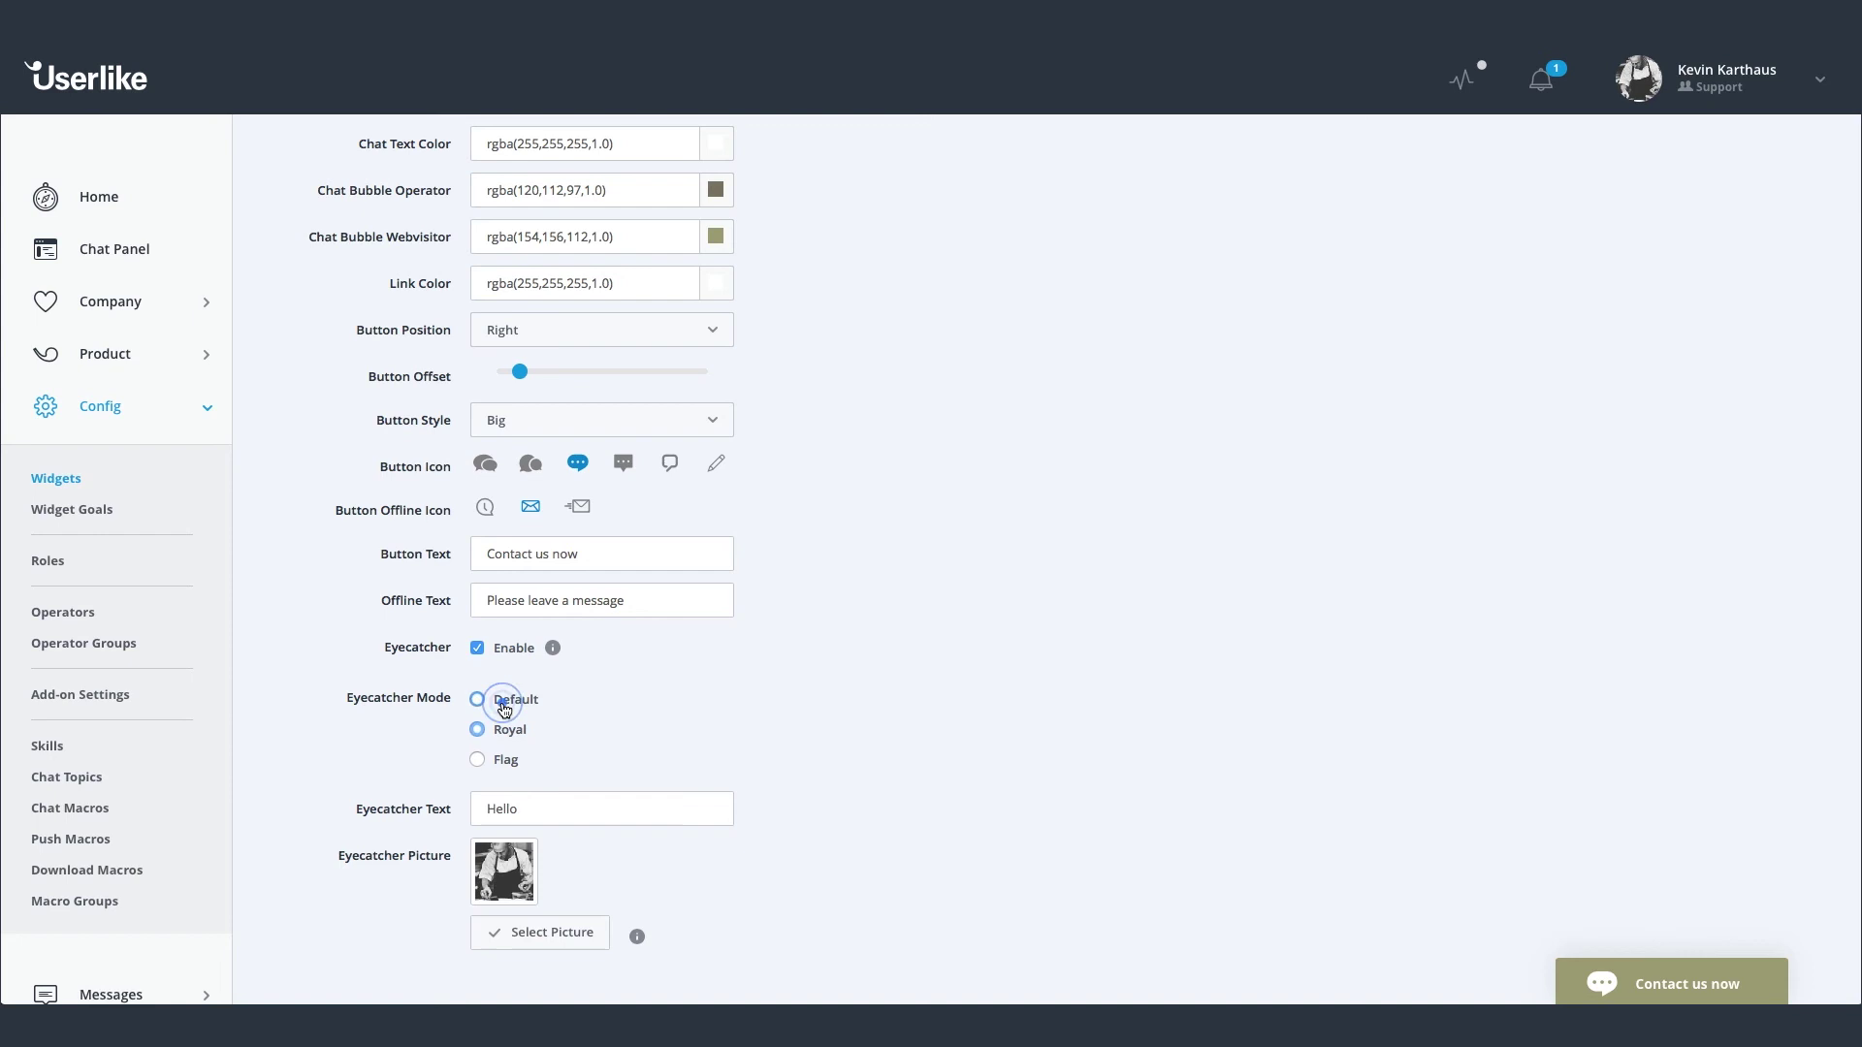
double_click(531, 803)
type("W")
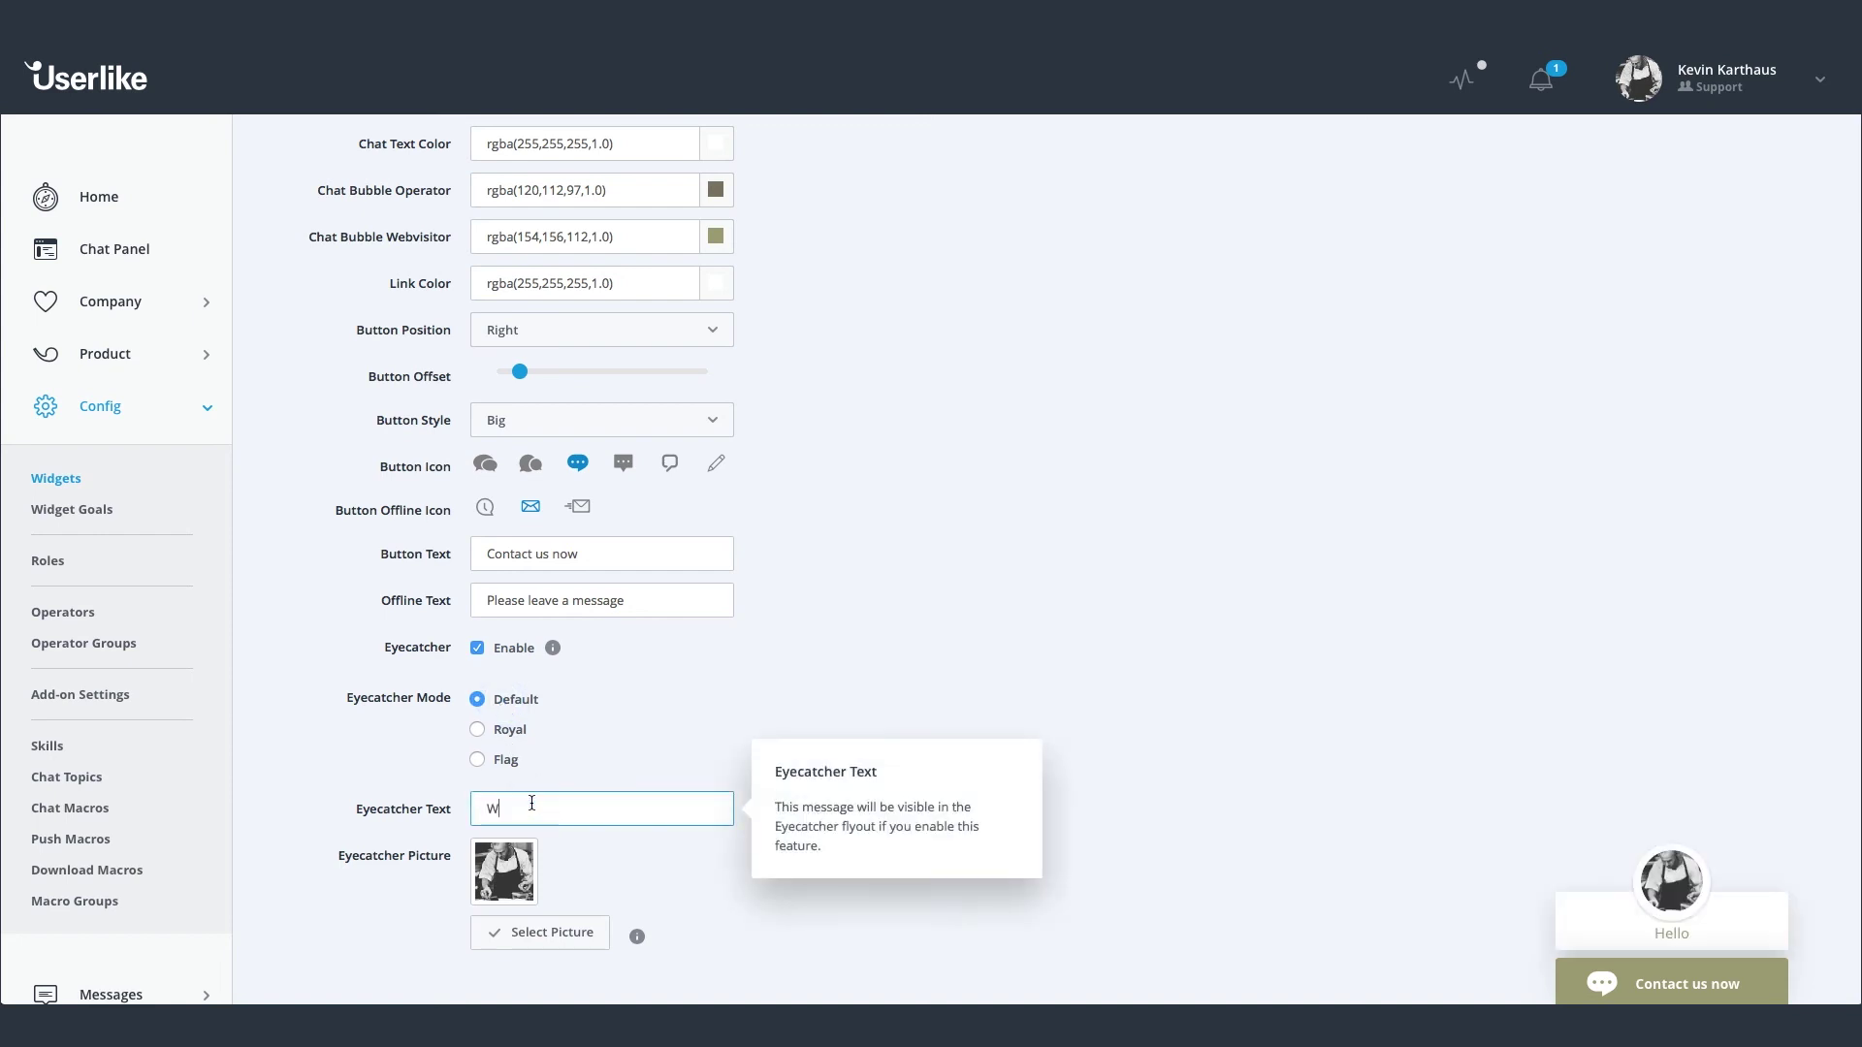
type("ant to boo")
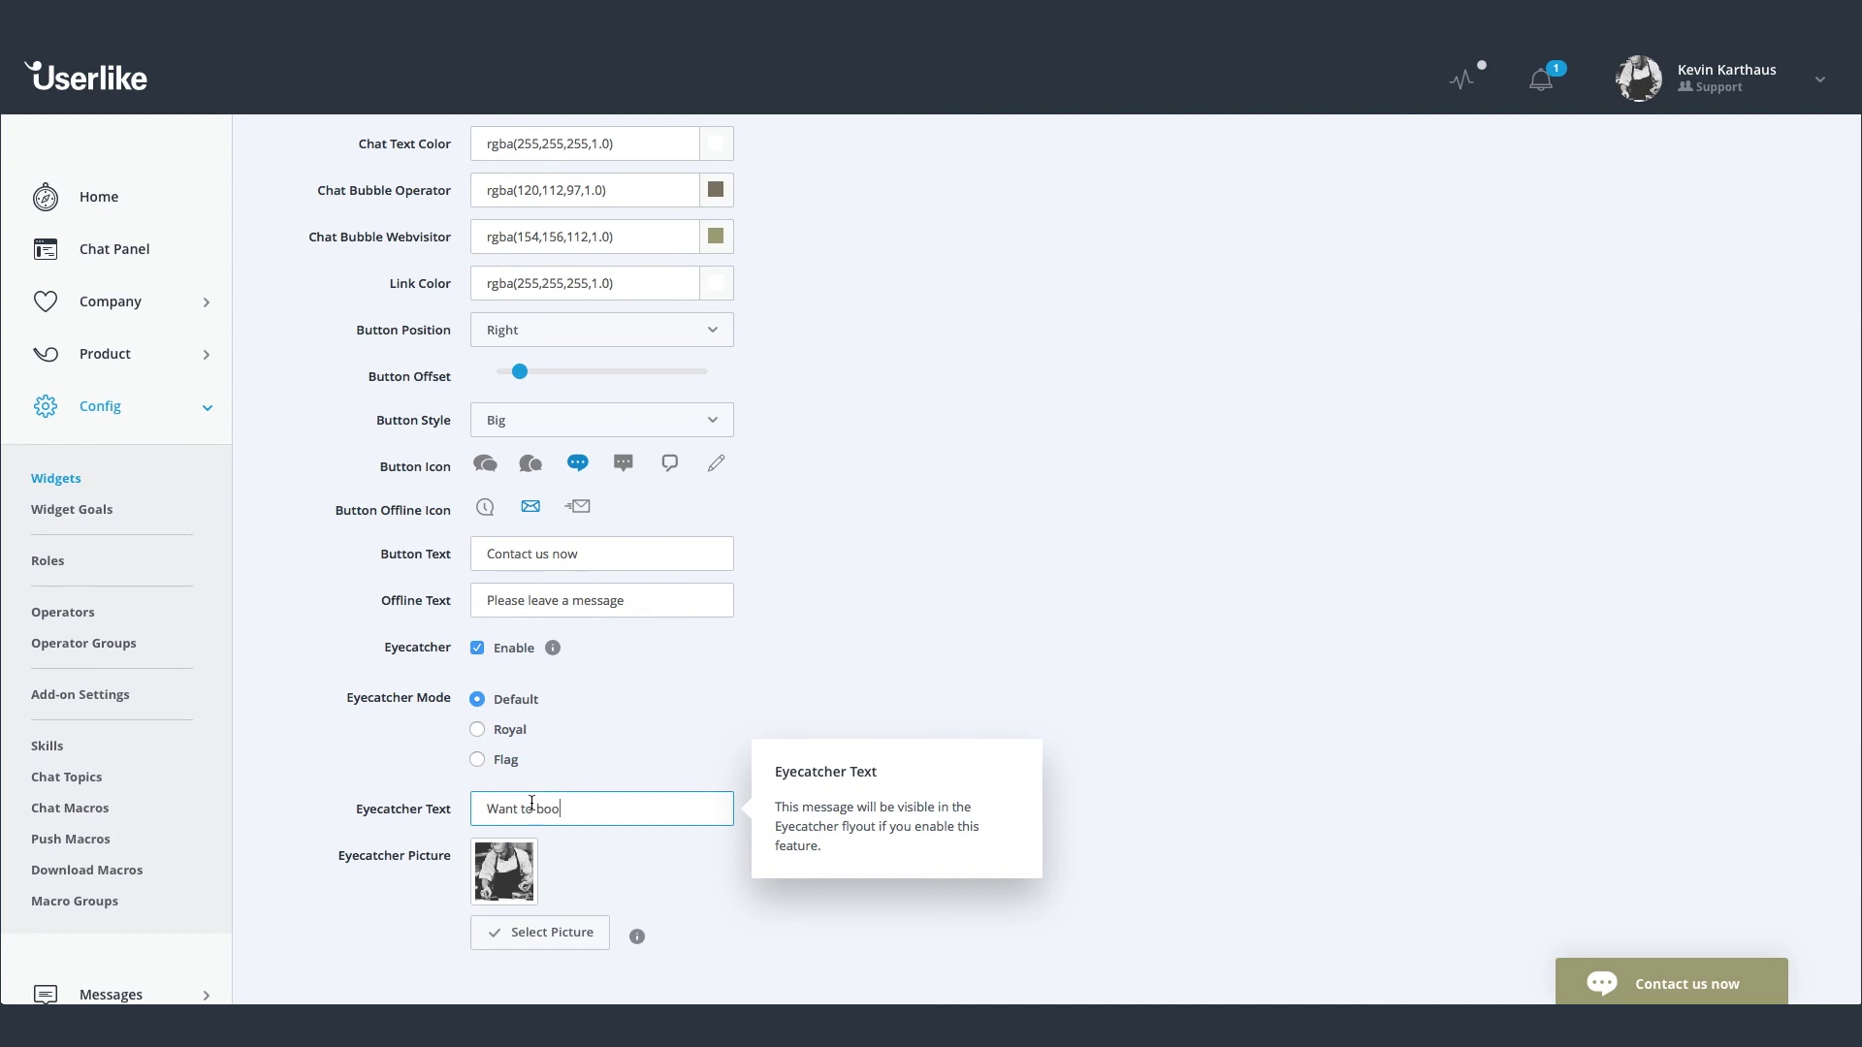
type("k a table?")
left_click(699, 888)
Save the changes with Update Widget and confirm.
scroll(648, 870, "down", 1)
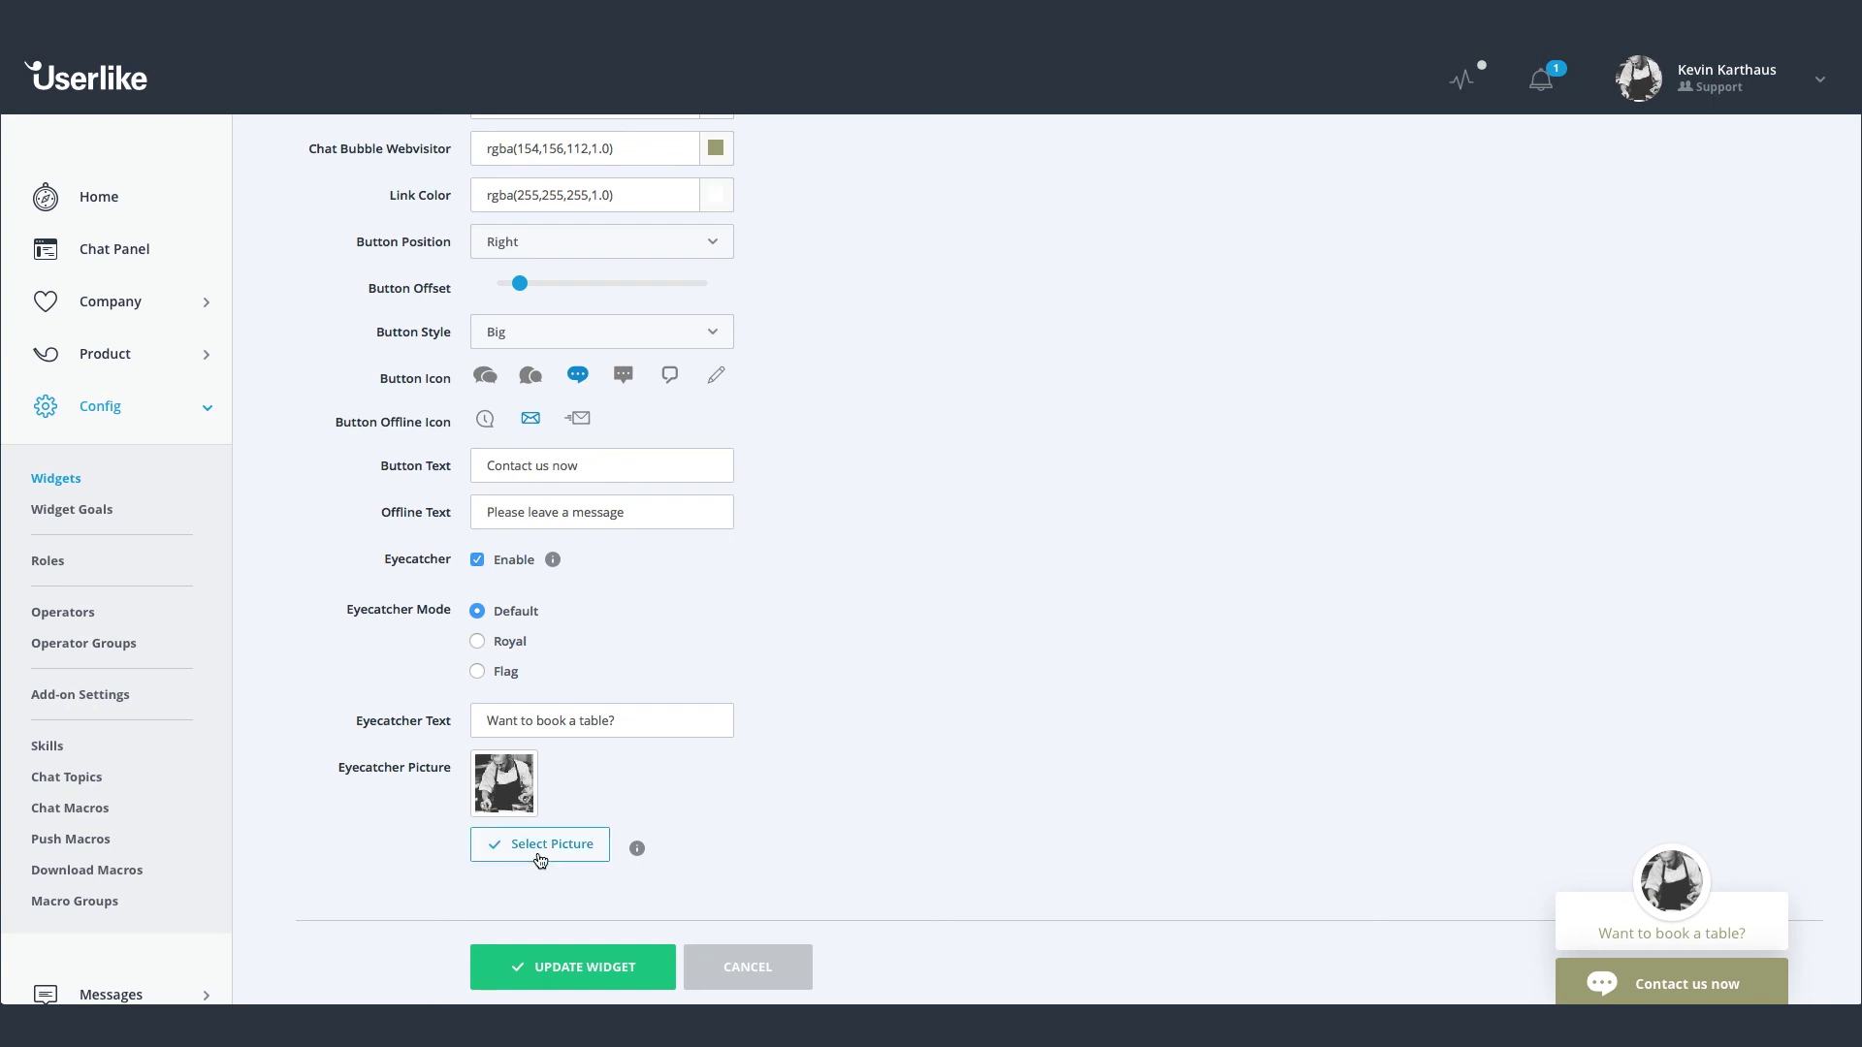
left_click(567, 969)
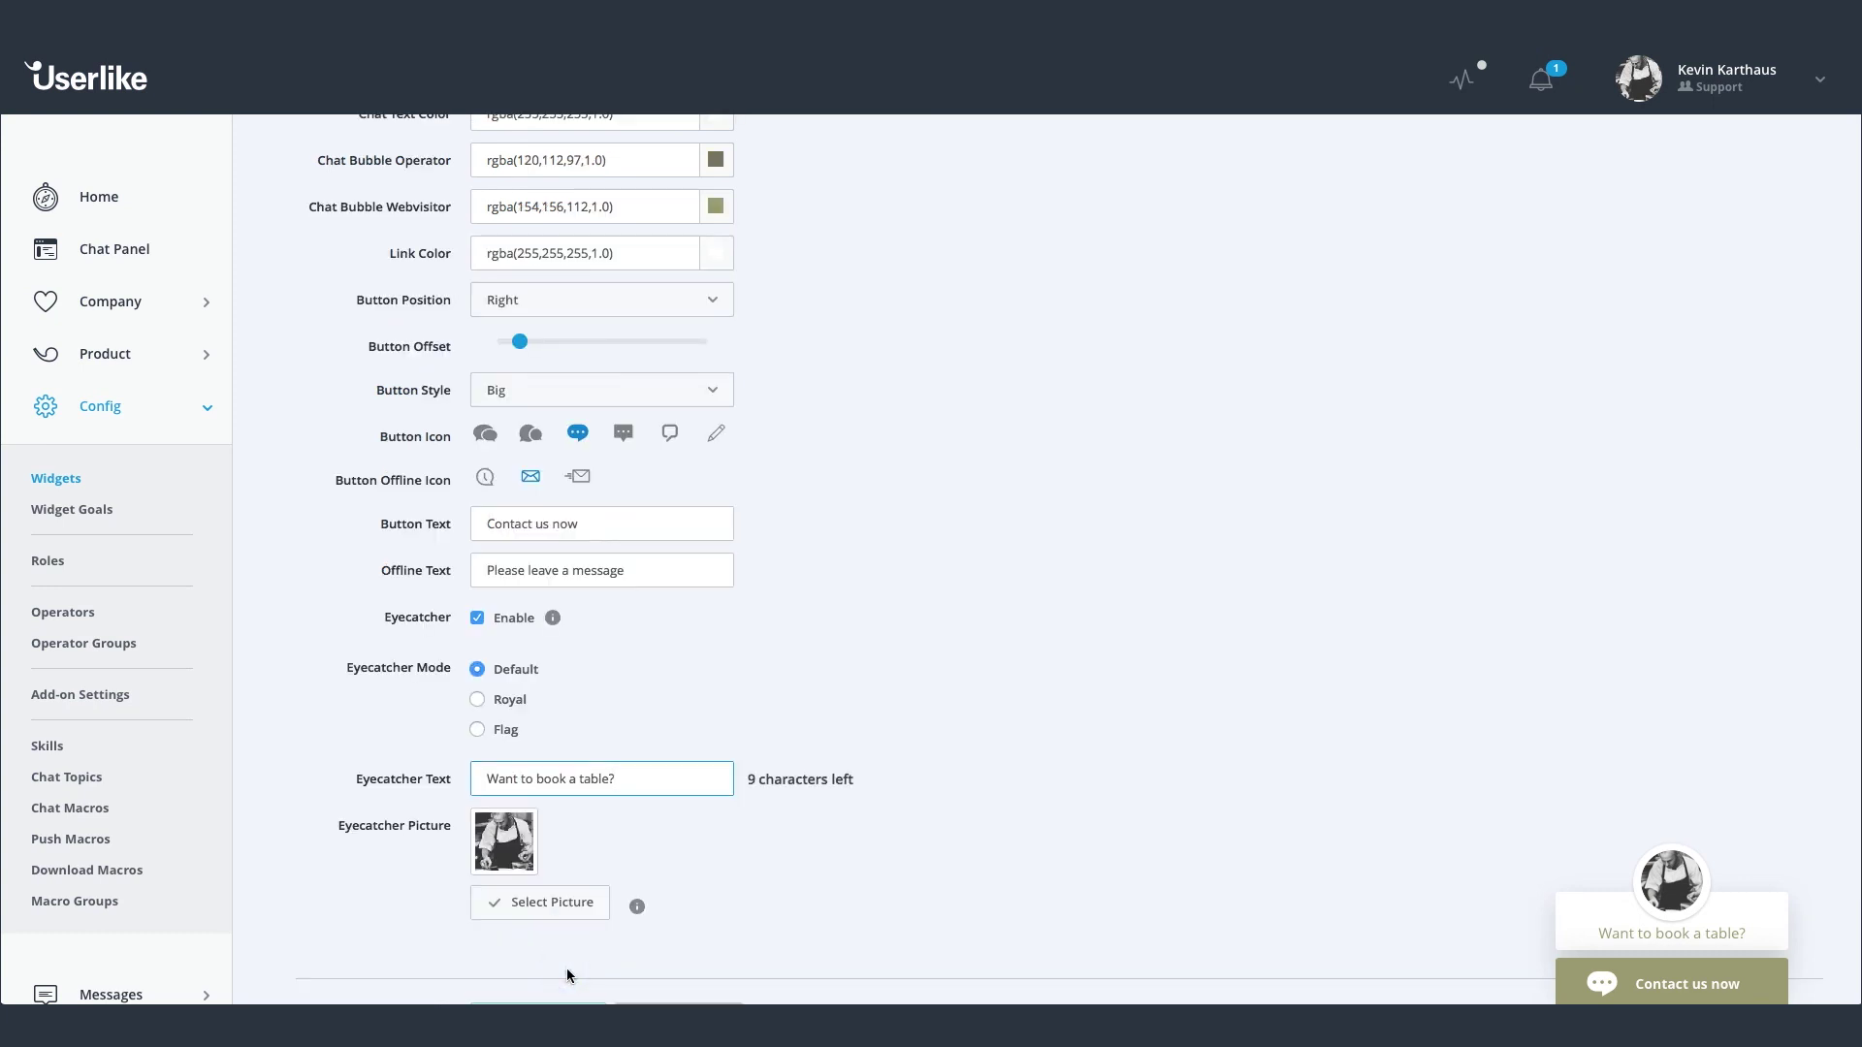
key("Return")
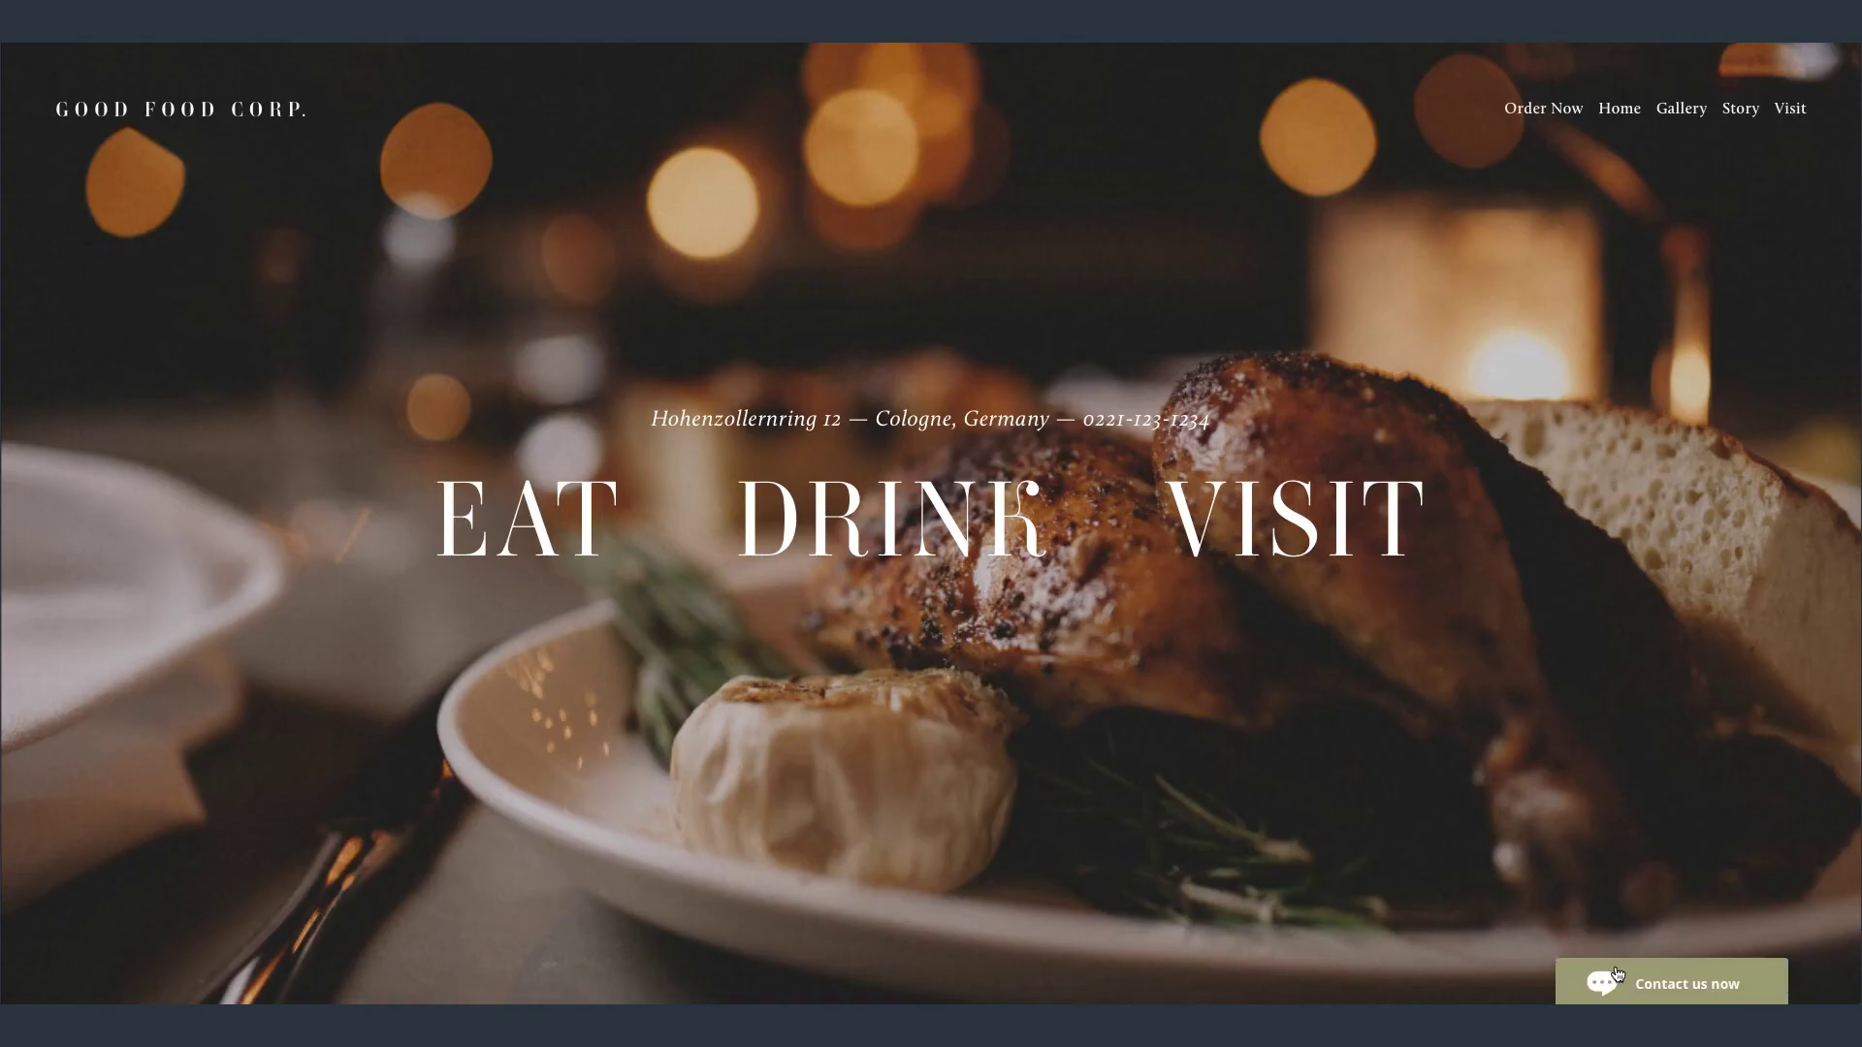
Via 'Contact us now', send 'Hi :)', 'I want to book a table' and 'Do you have free tables right now?'.
left_click(1617, 974)
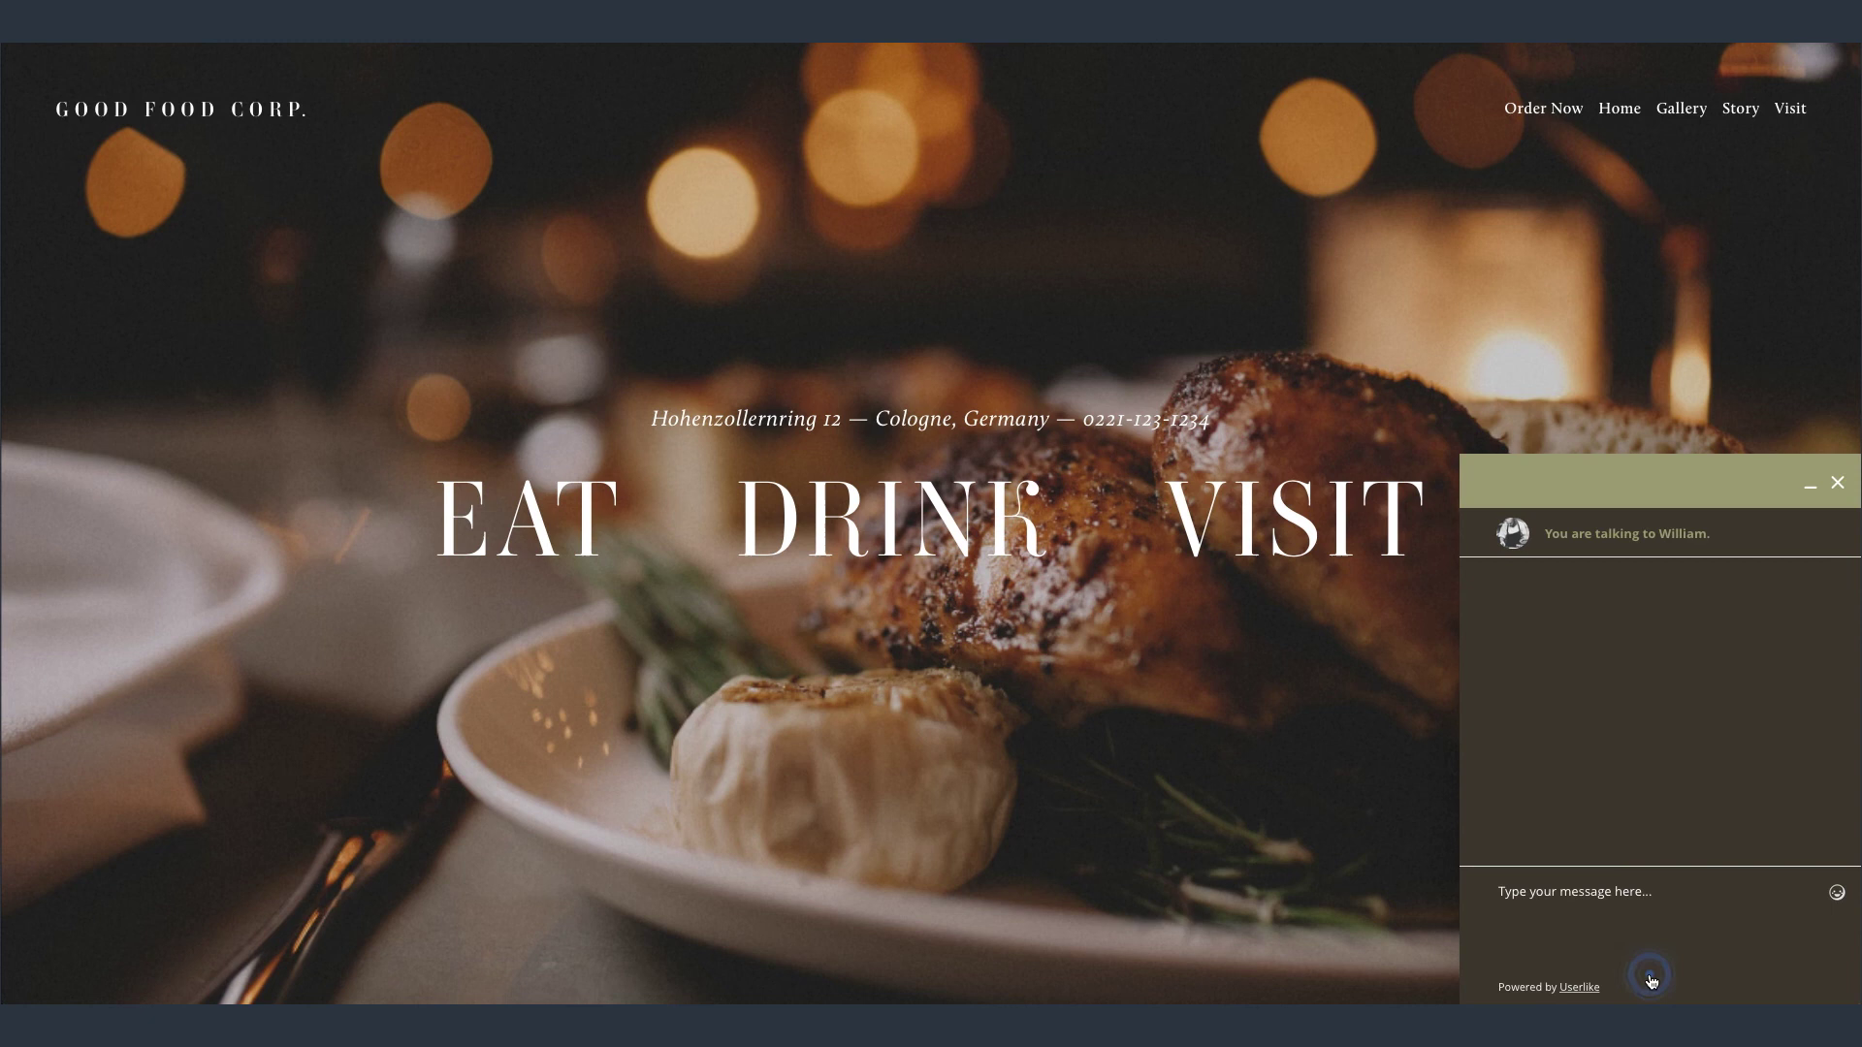
type("Hi :)")
key("Return")
type("I wan")
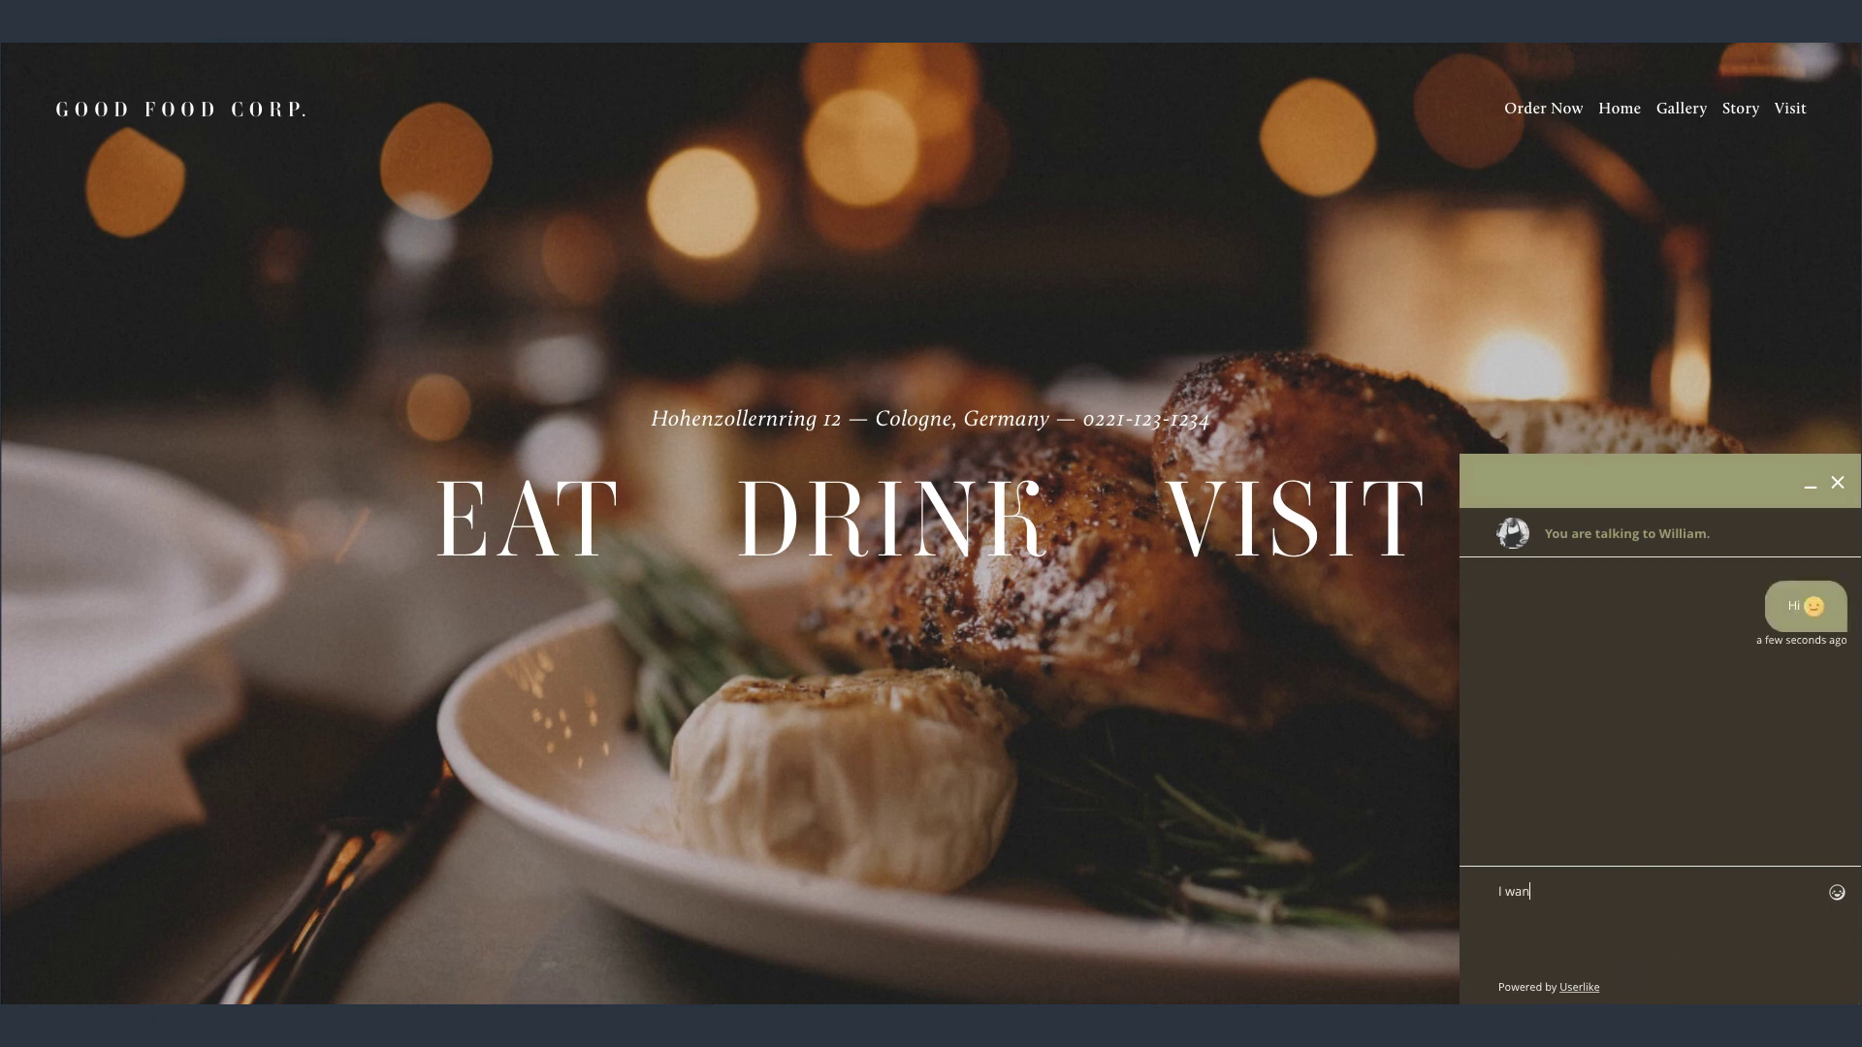
type("t to book a table")
key("Return")
type("Do")
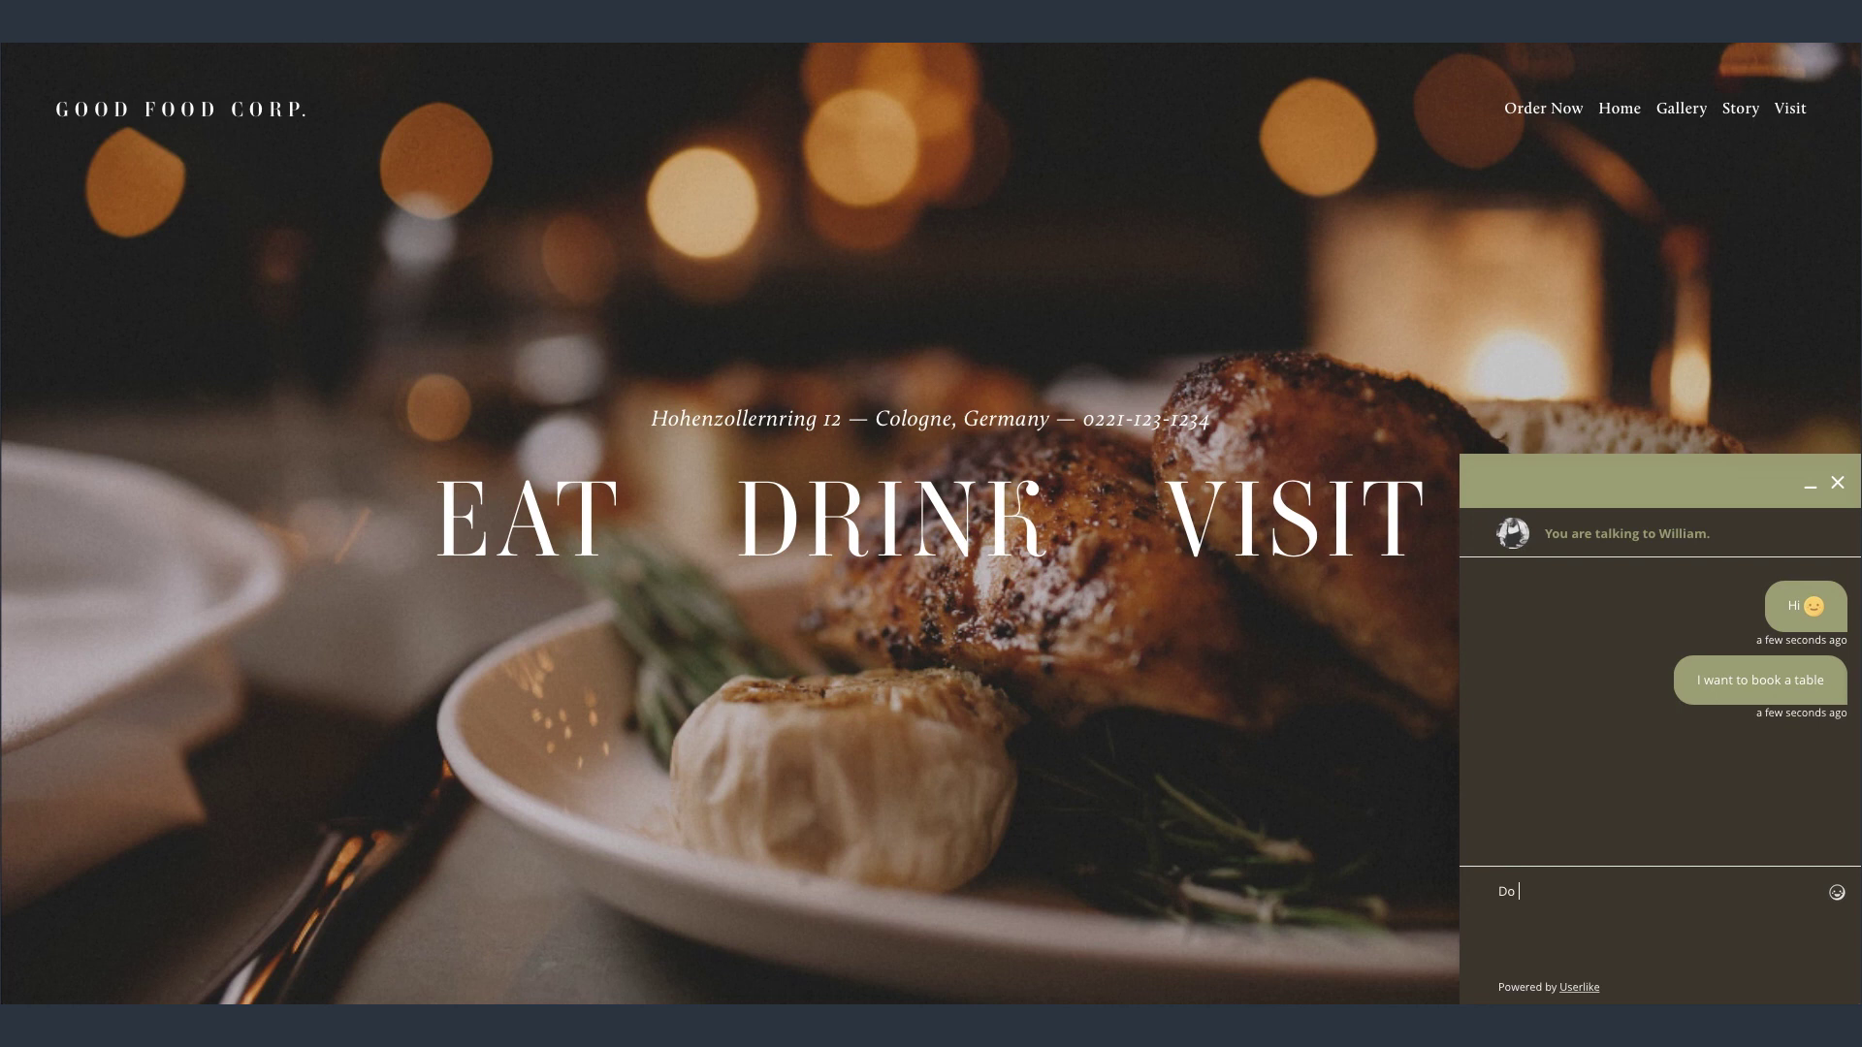
type(" you have free ")
type("tb")
type("bles")
type(" right now?")
key("Return")
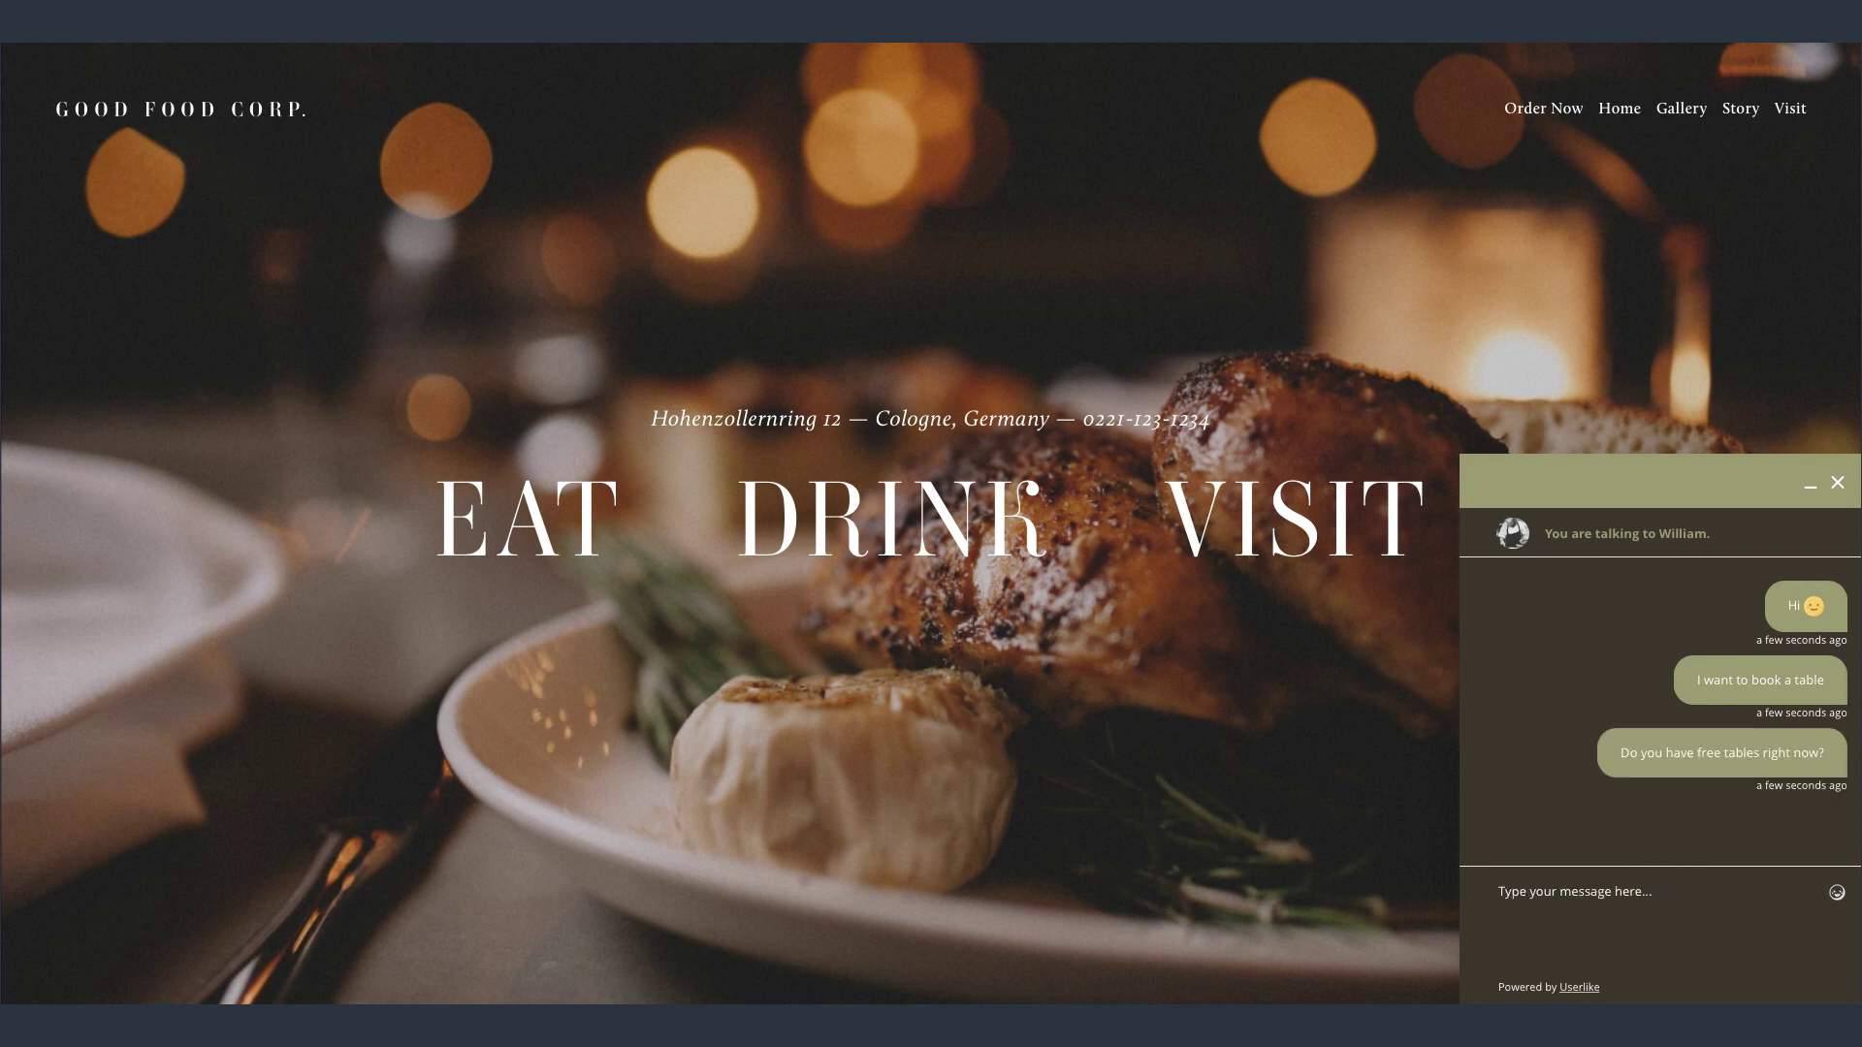